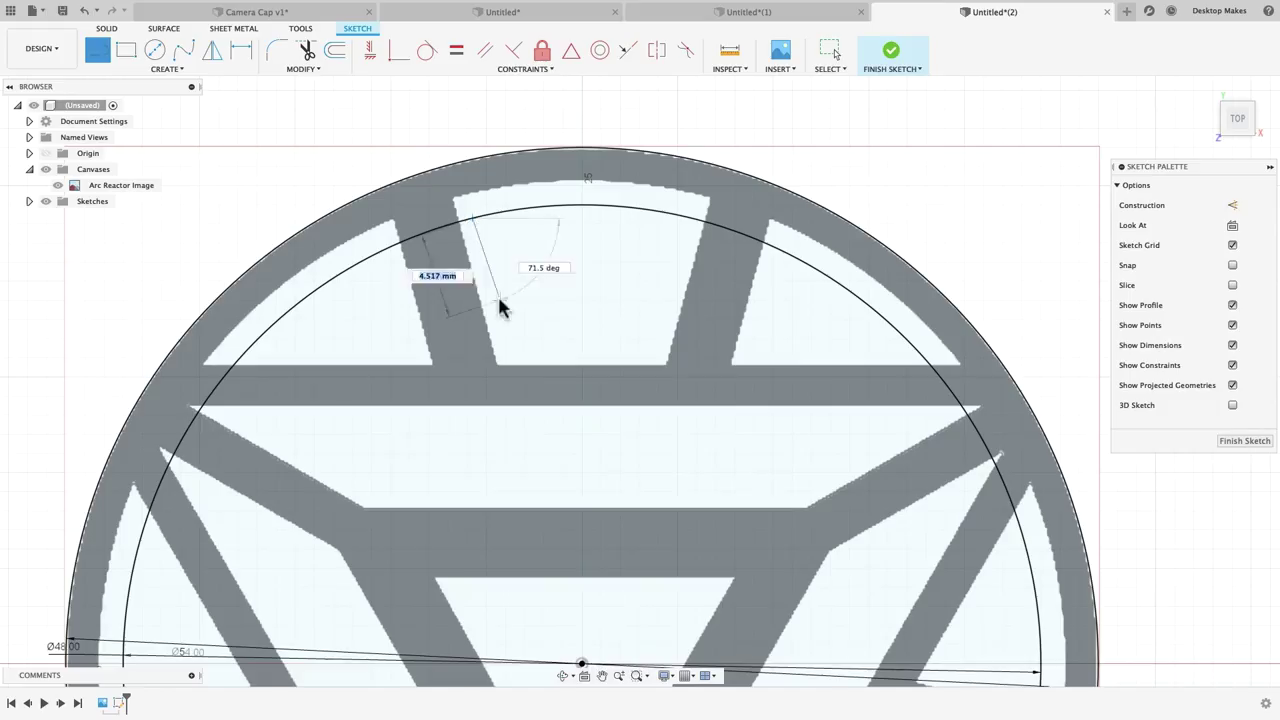
Trace the arc reactor band outline with line points over the canvas image
click(509, 363)
click(660, 372)
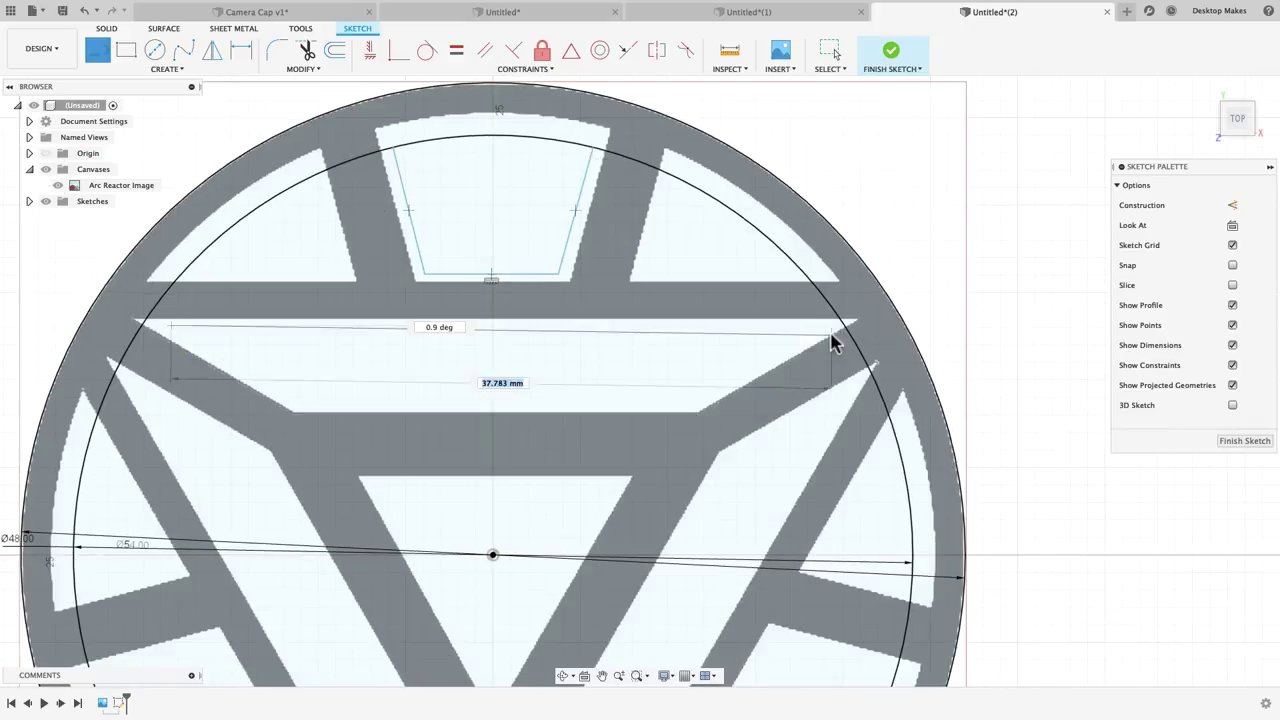
click(831, 333)
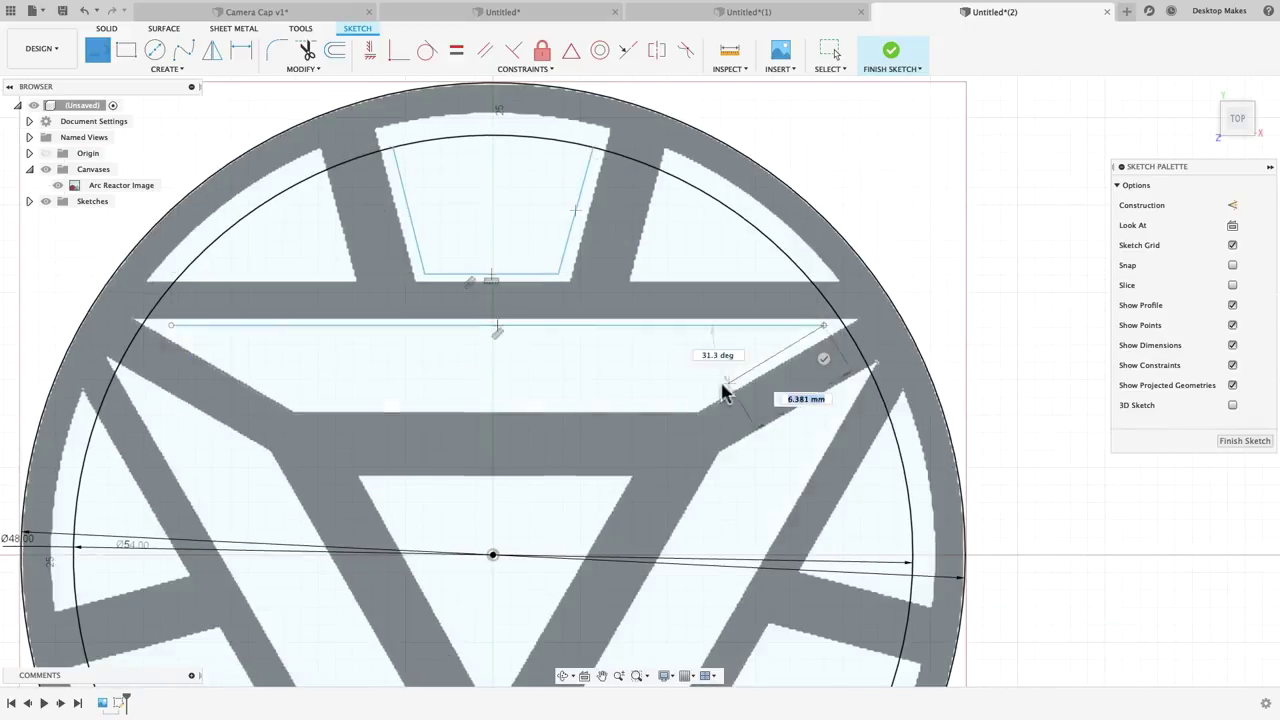
click(700, 410)
click(295, 410)
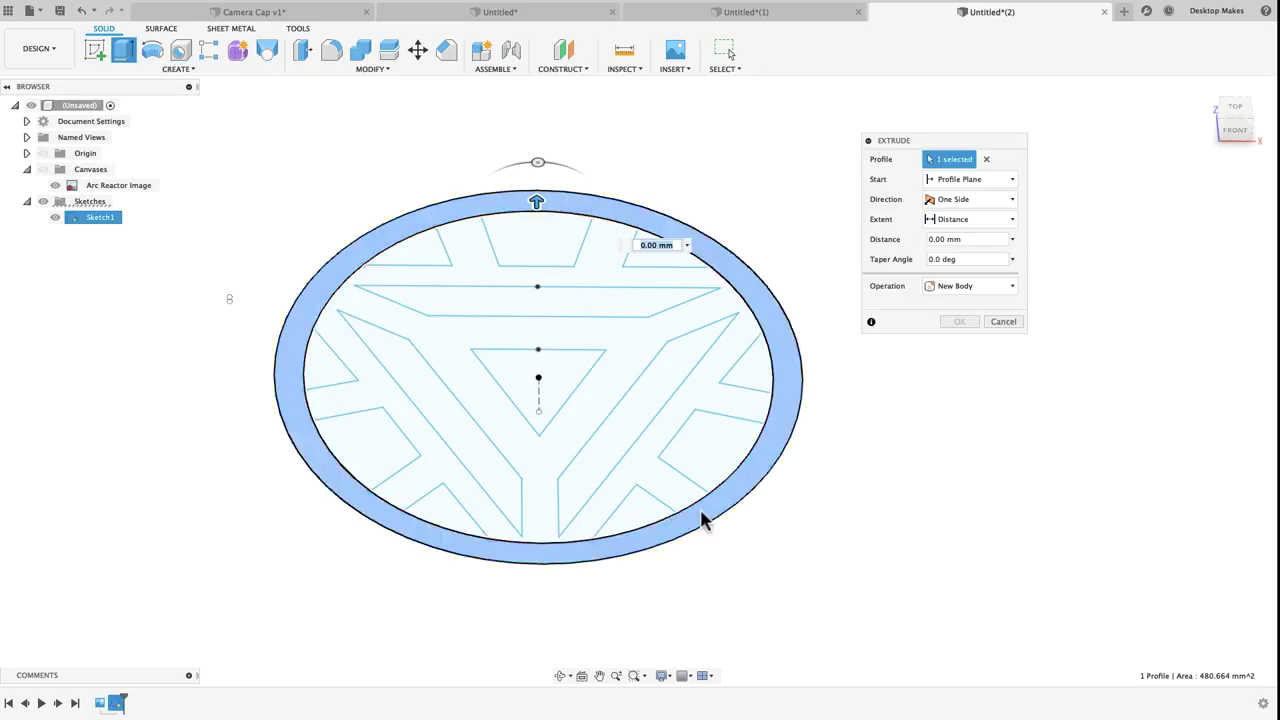
Extrude the traced ring profiles and revolve-cut a curved edge about the vertical axis
shift+middle_drag(700, 518, 571, 366)
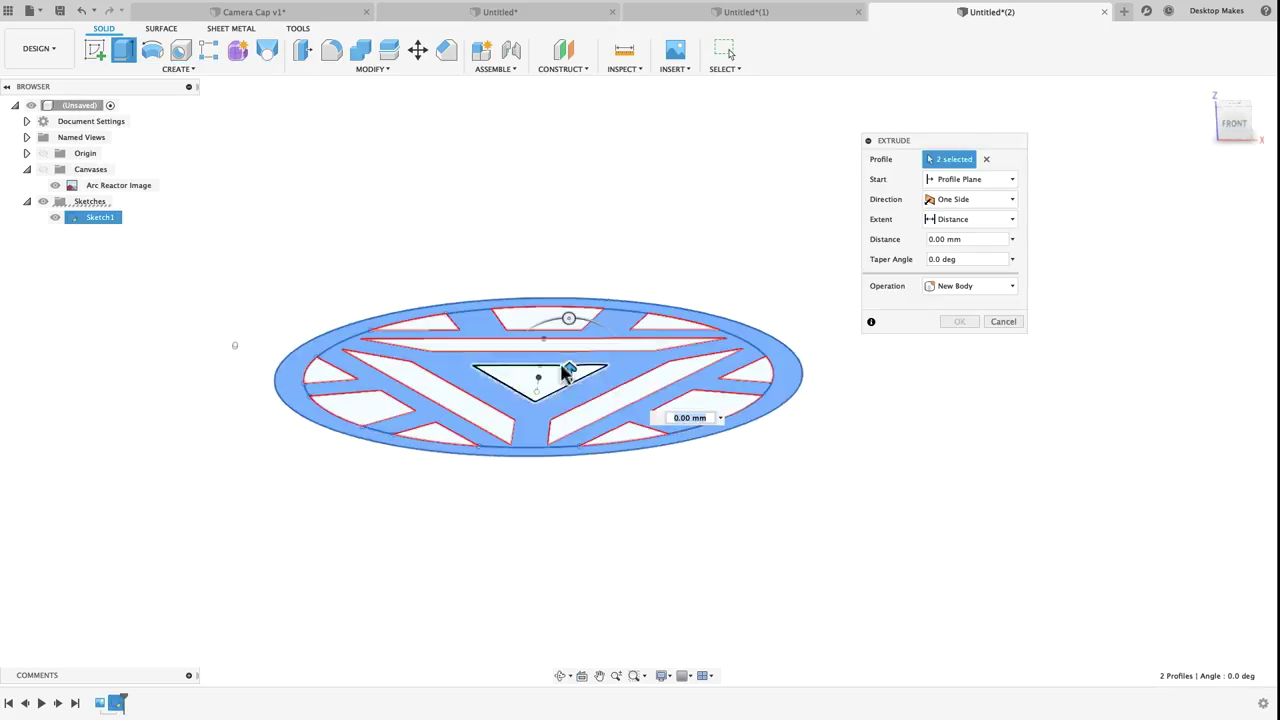
drag(571, 366, 694, 477)
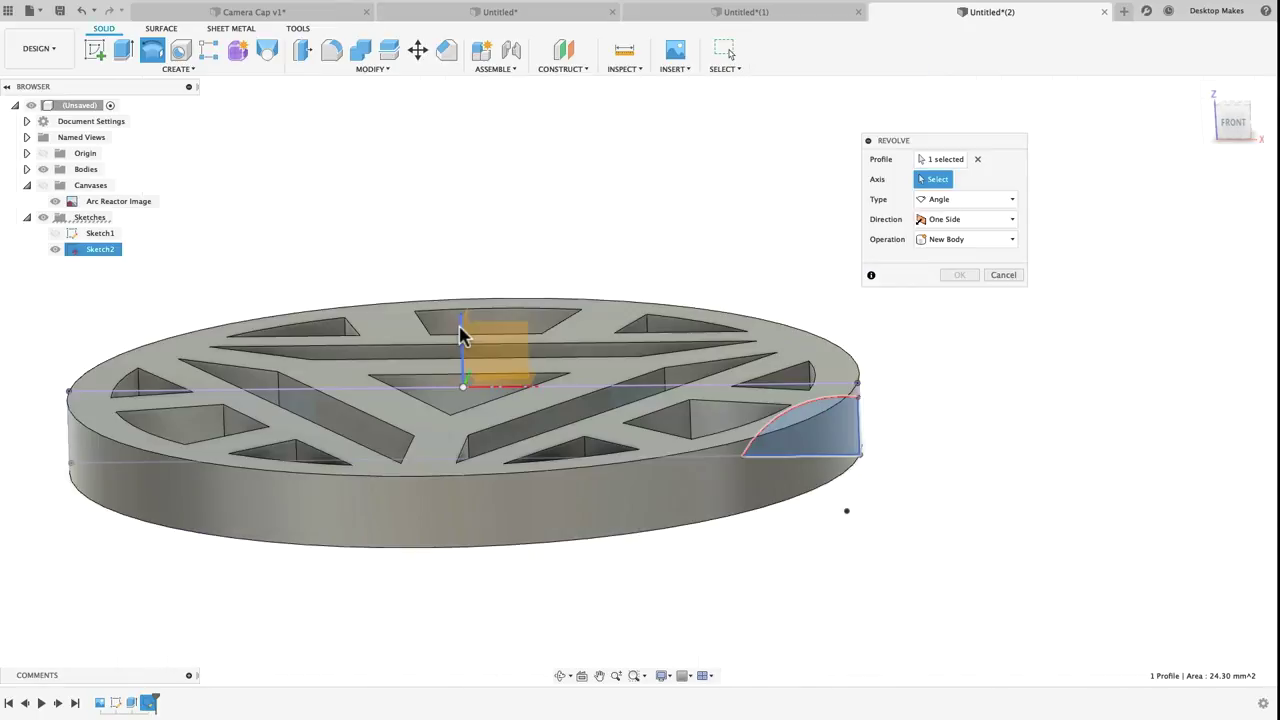
click(460, 332)
shift+middle_drag(470, 277, 471, 243)
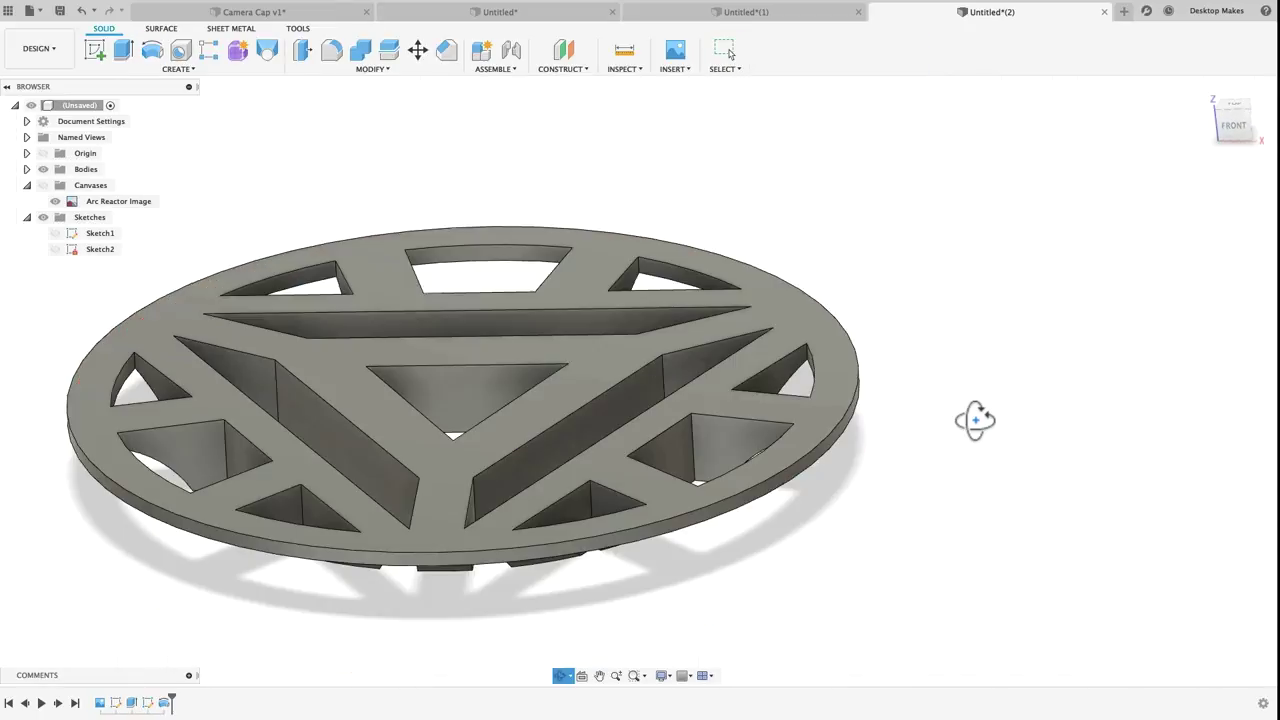
shift+middle_drag(974, 420, 944, 357)
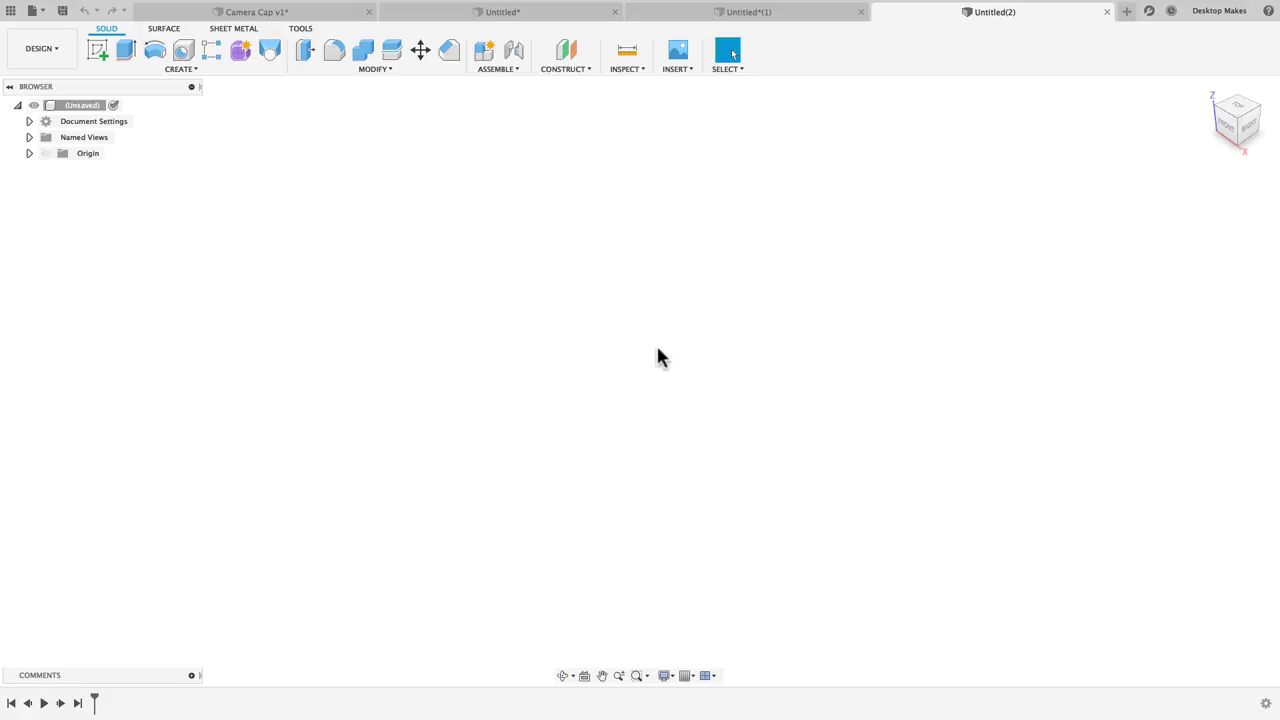
Insert Arc Reactor Image.jpeg from the computer as a canvas on the XY plane
click(681, 78)
click(685, 112)
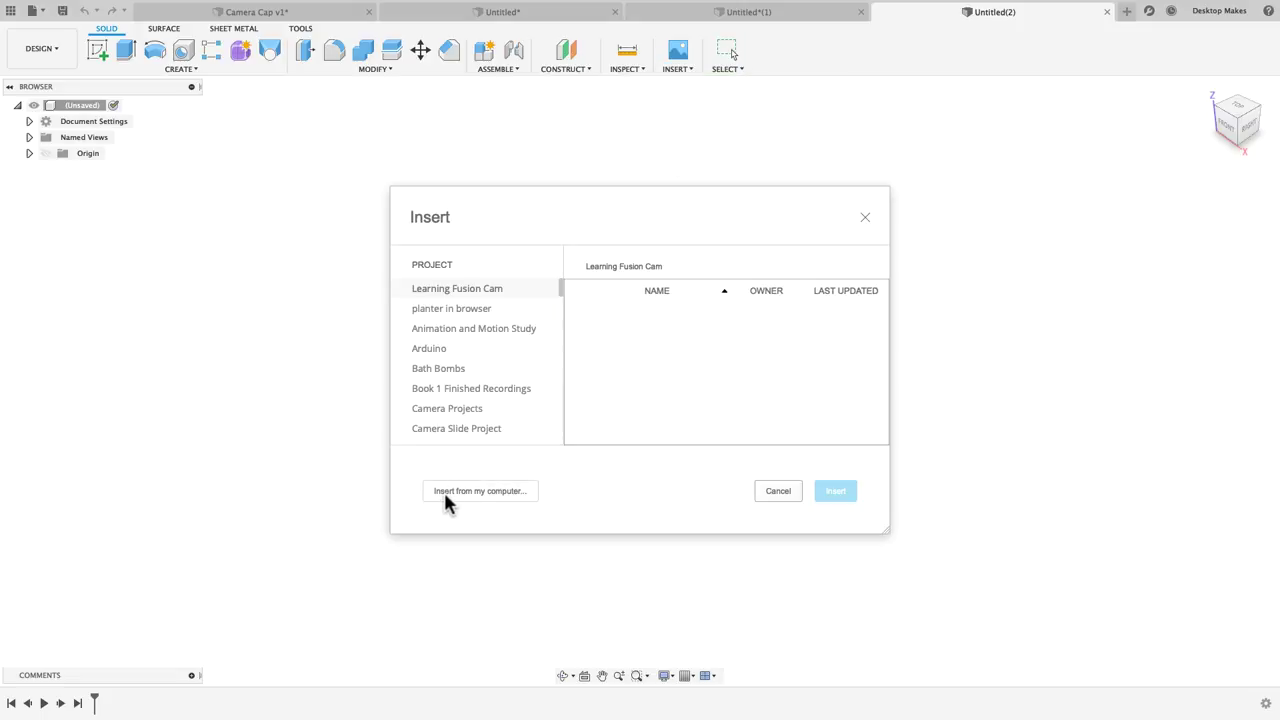
click(445, 492)
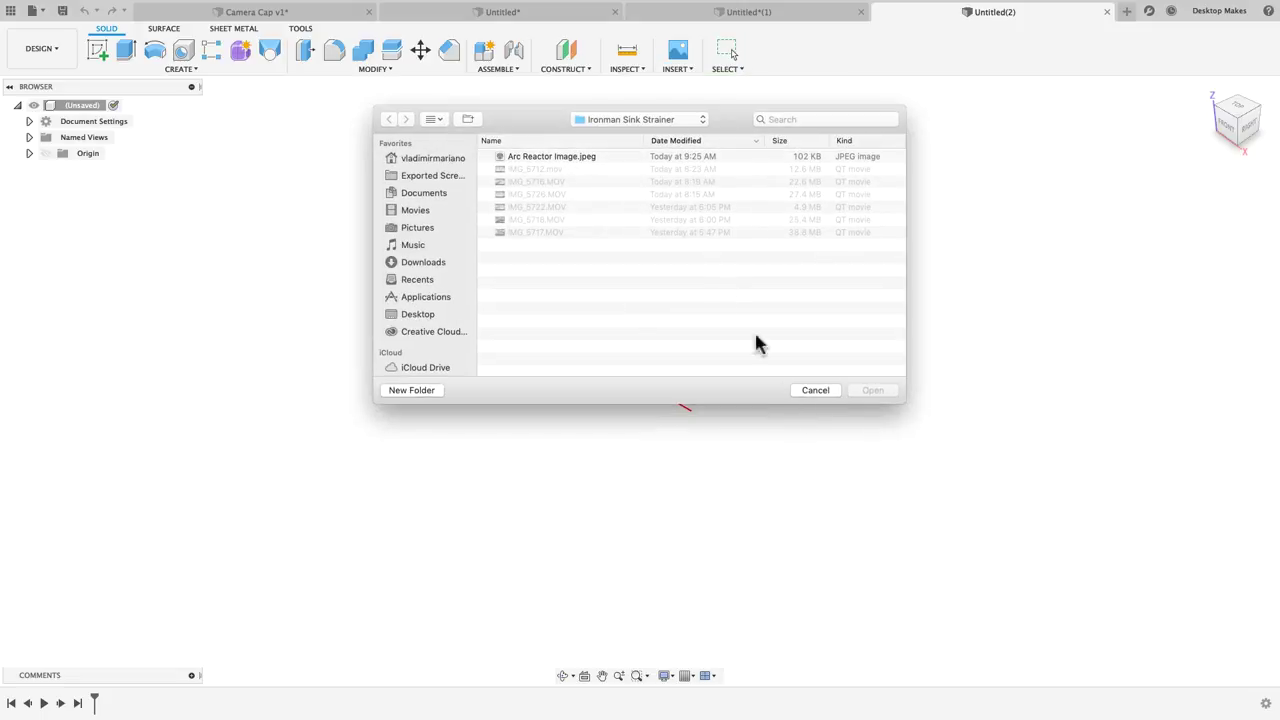
click(582, 160)
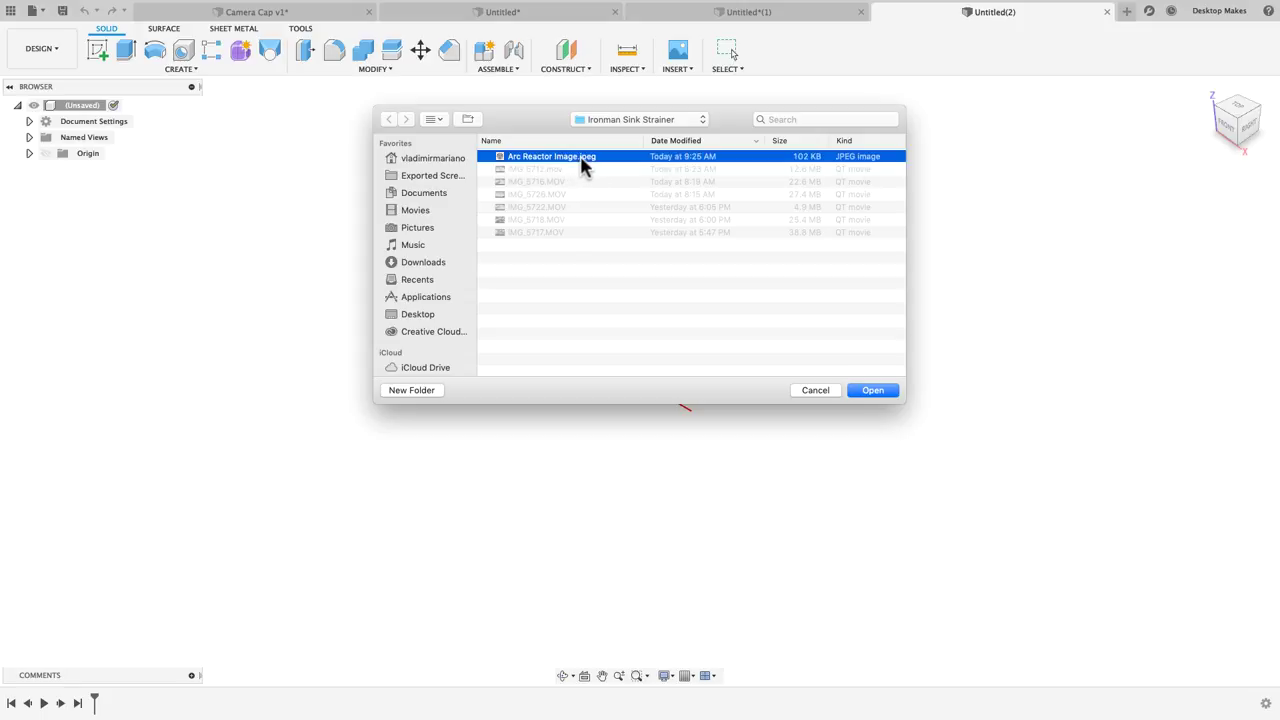
click(890, 393)
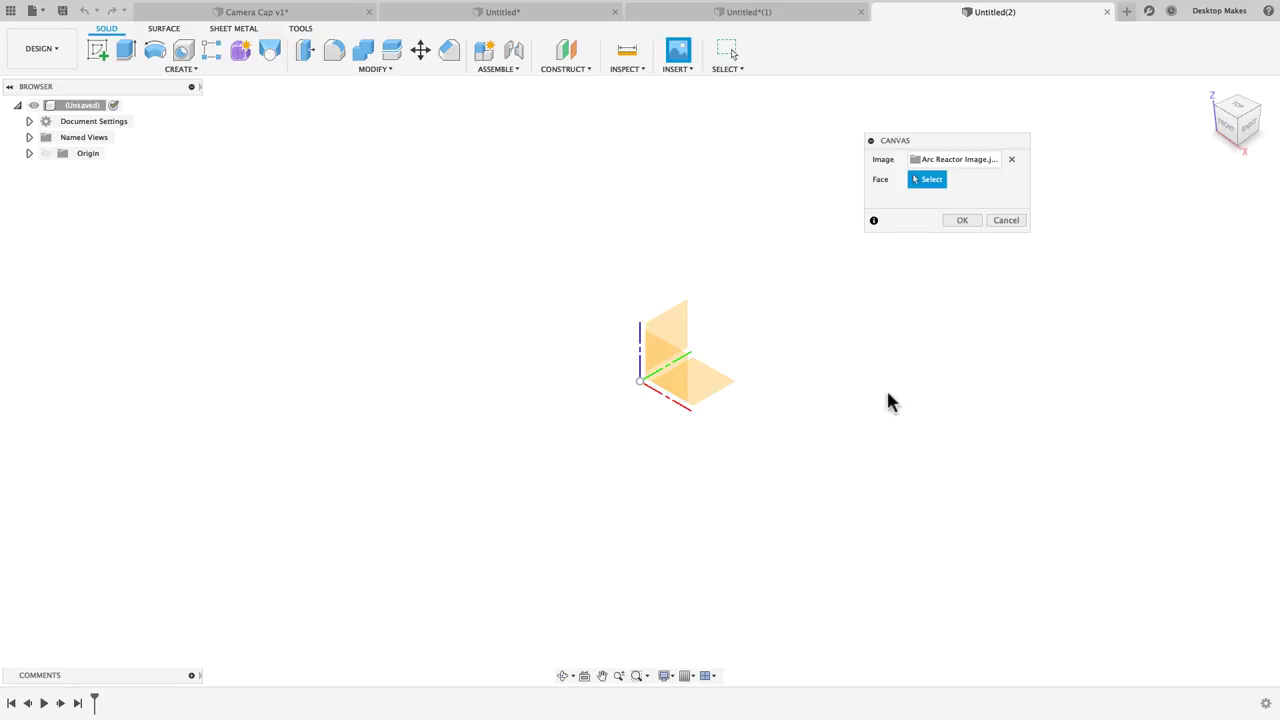
click(721, 390)
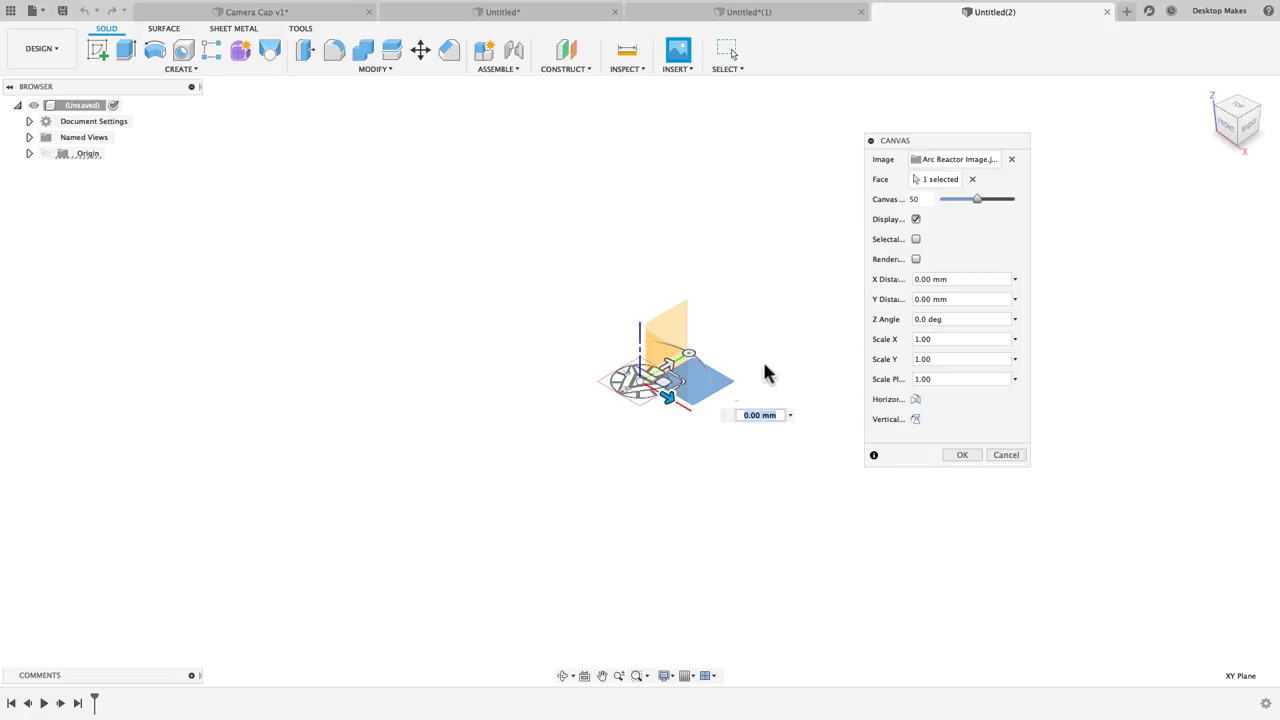
Confirm the canvas, then calibrate the ring's top-to-bottom distance to 54 mm
click(957, 456)
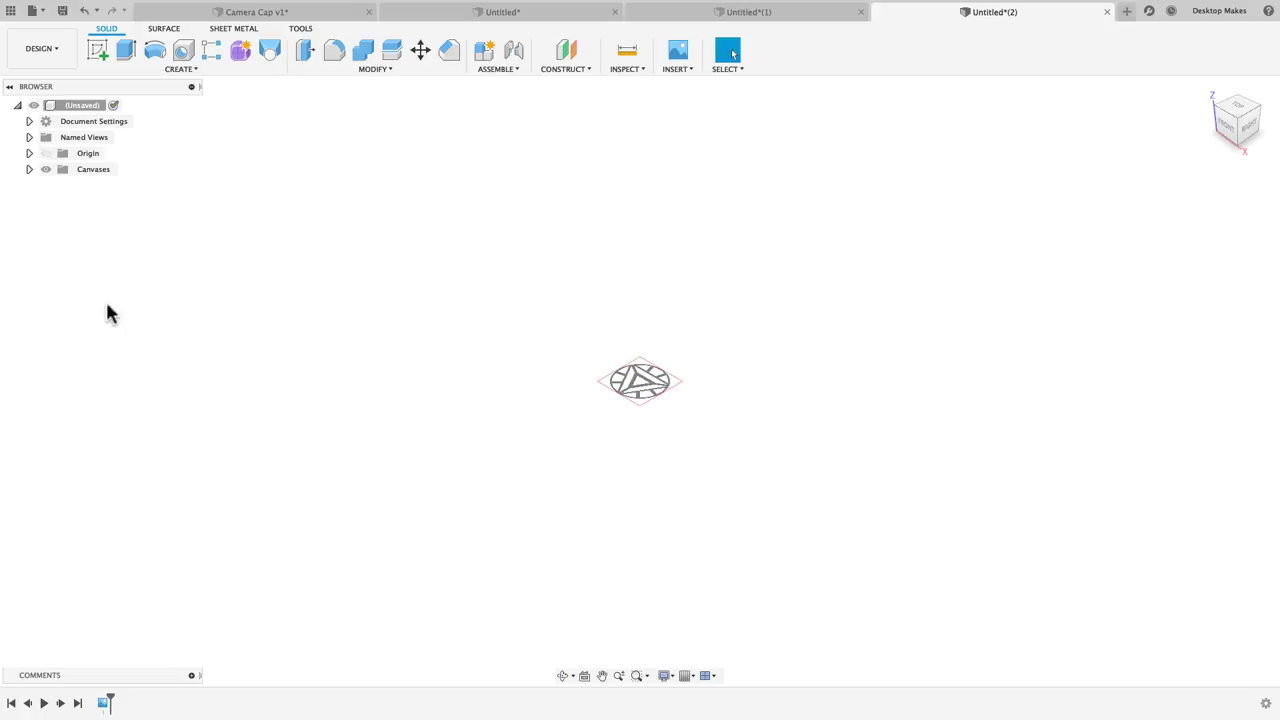
click(28, 172)
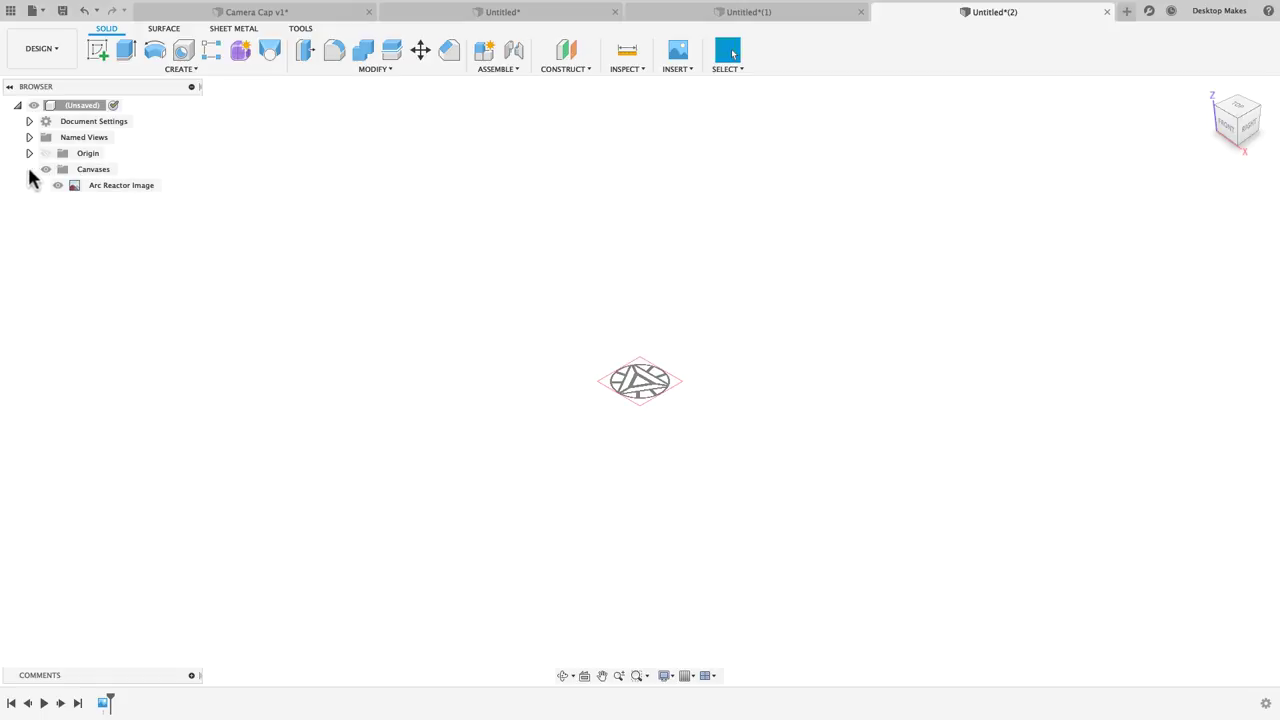
click(106, 184)
right_click(108, 186)
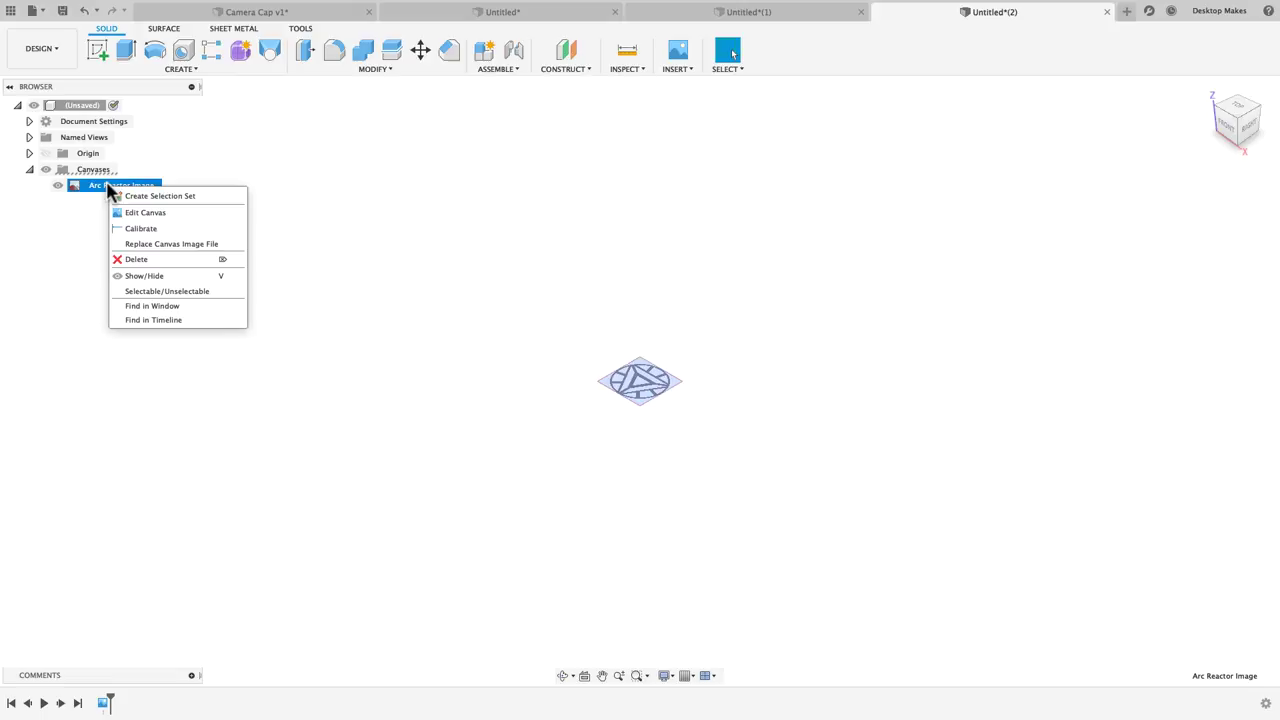
click(135, 229)
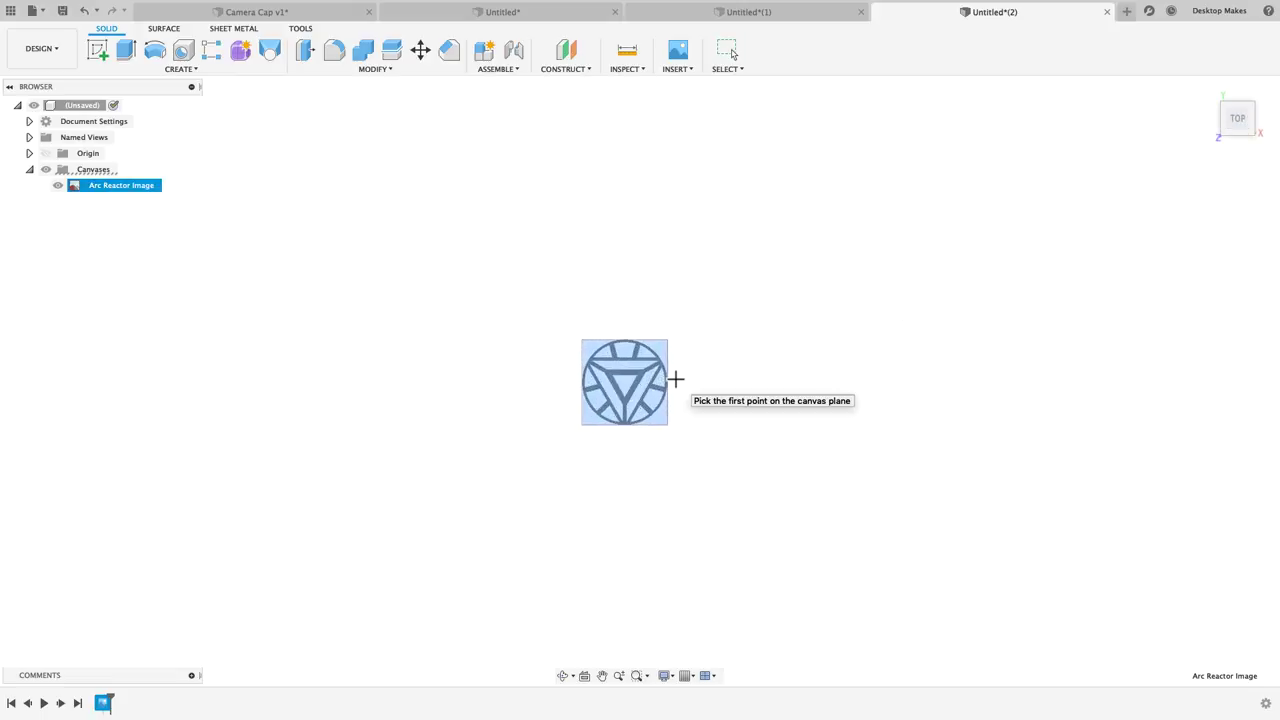
middle_drag(553, 367, 603, 306)
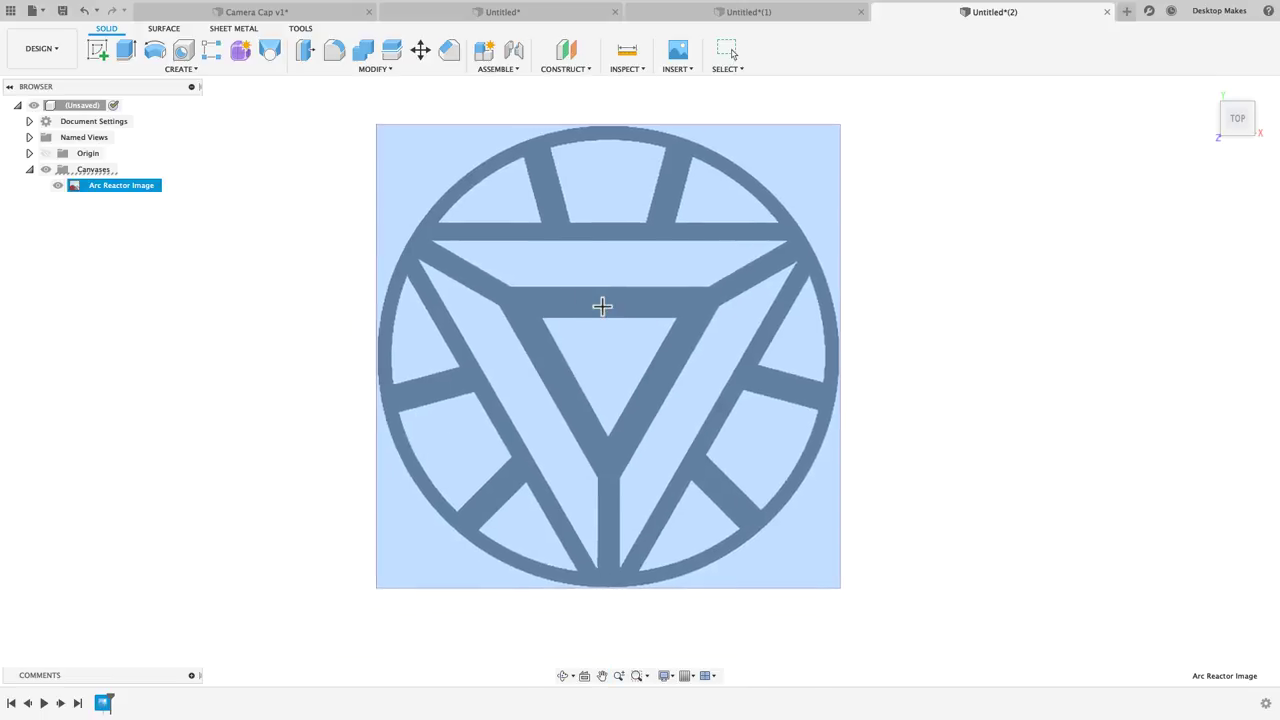
scroll(602, 280, up, 2)
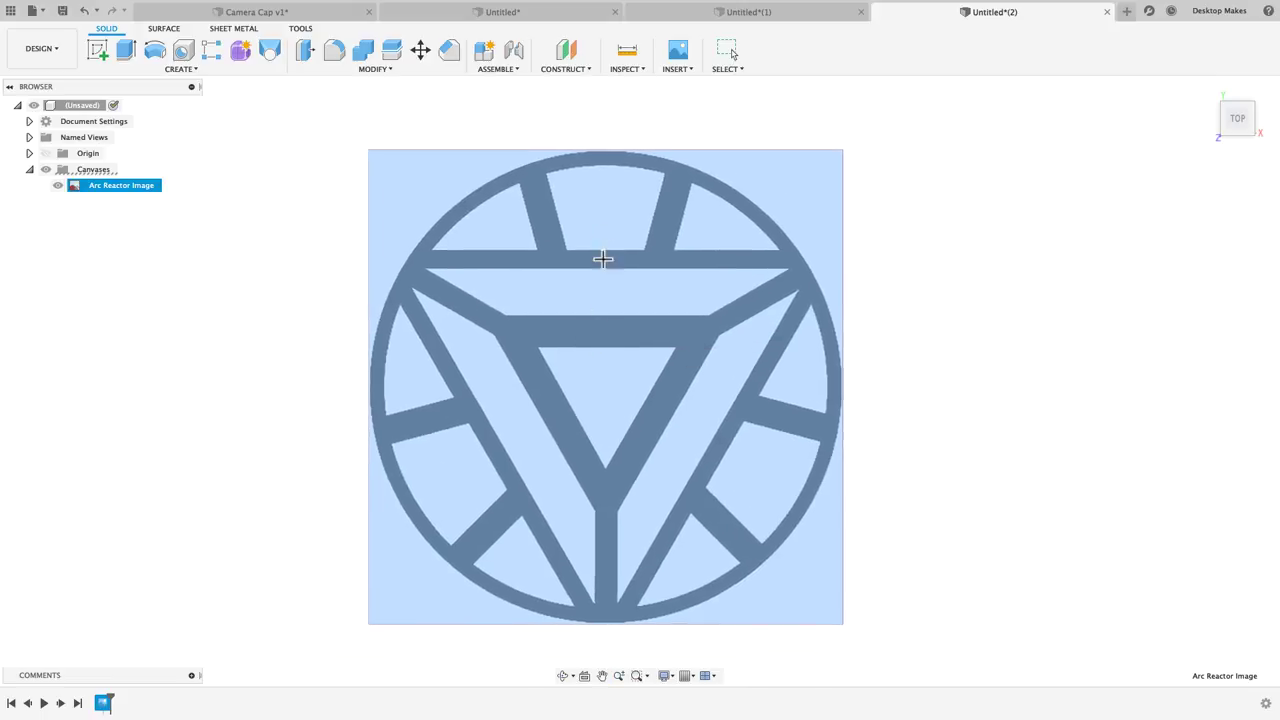
click(604, 151)
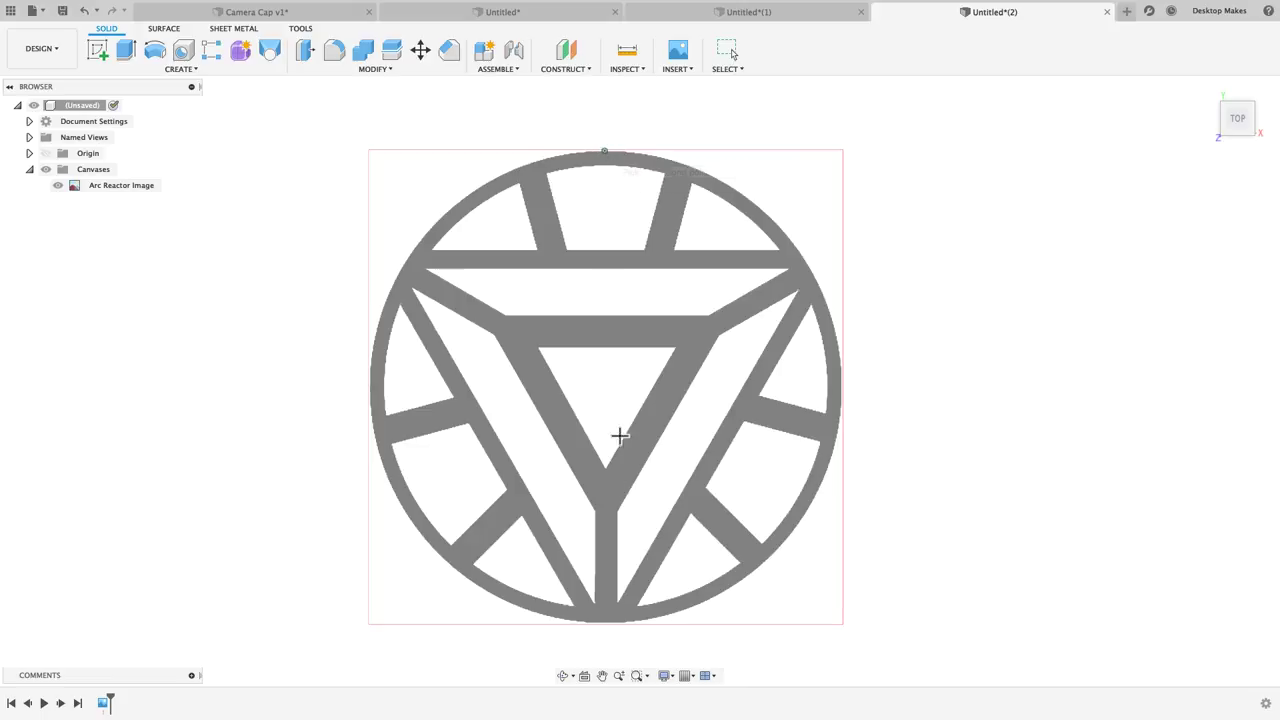
click(607, 622)
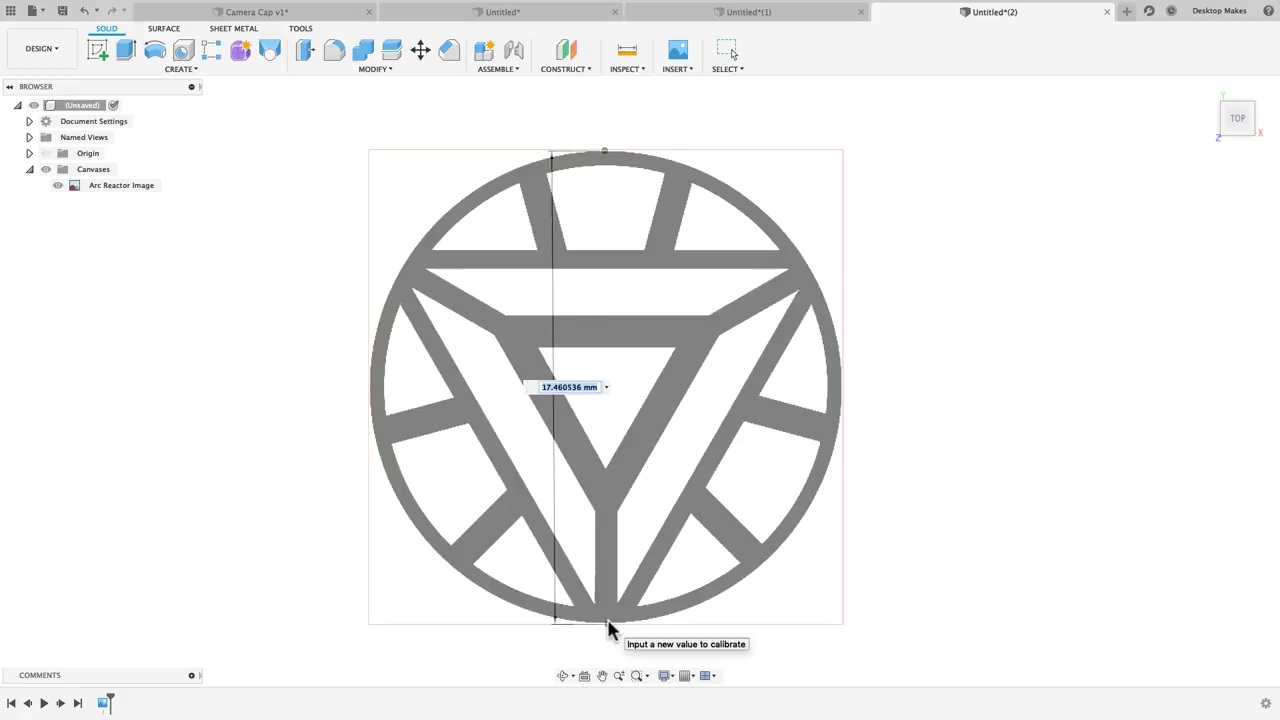
text(54)
key(Return)
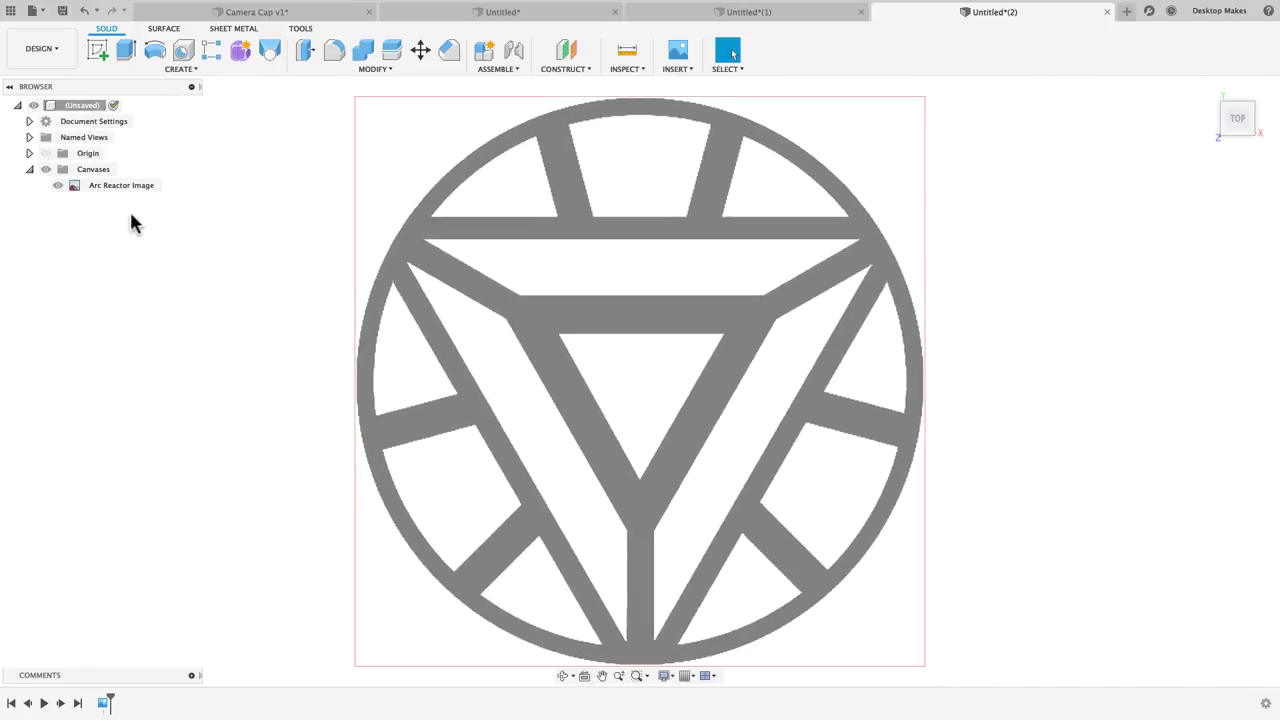
Sketch on the XY plane and draw a 54 mm centre-diameter circle at the origin
click(96, 51)
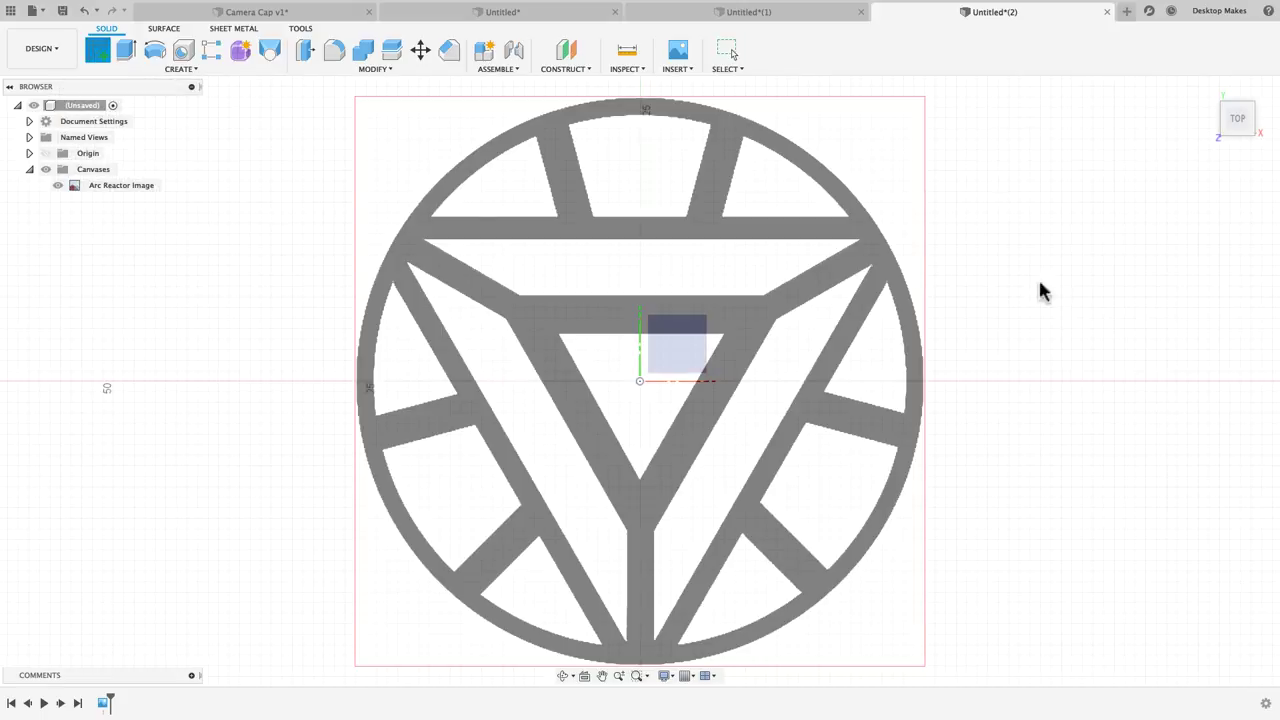
click(694, 354)
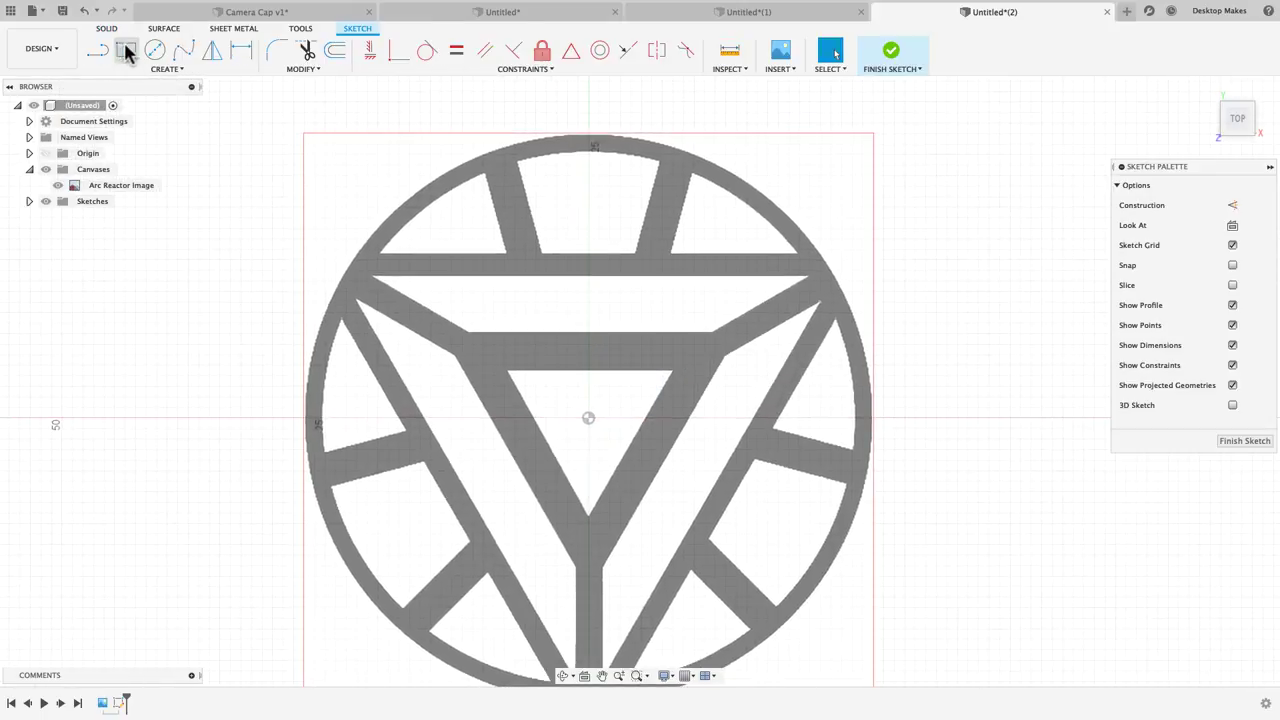
click(162, 69)
mouse_move(138, 113)
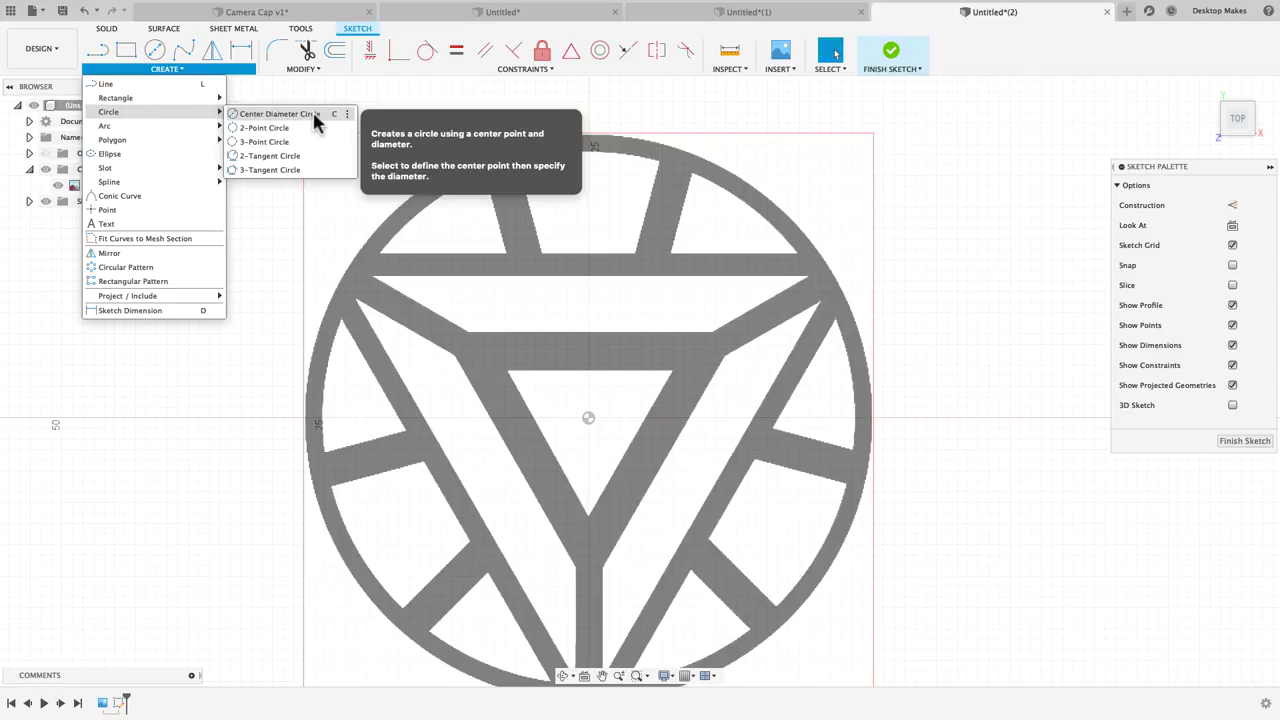
click(278, 114)
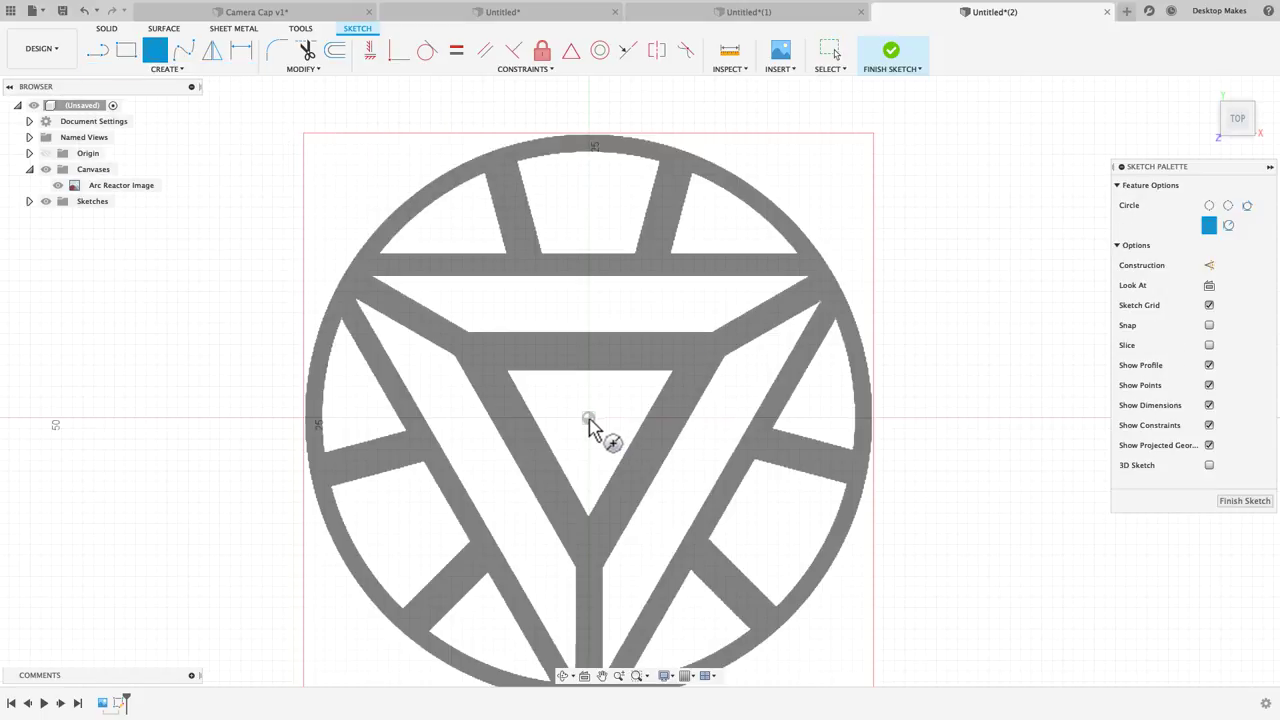
click(588, 418)
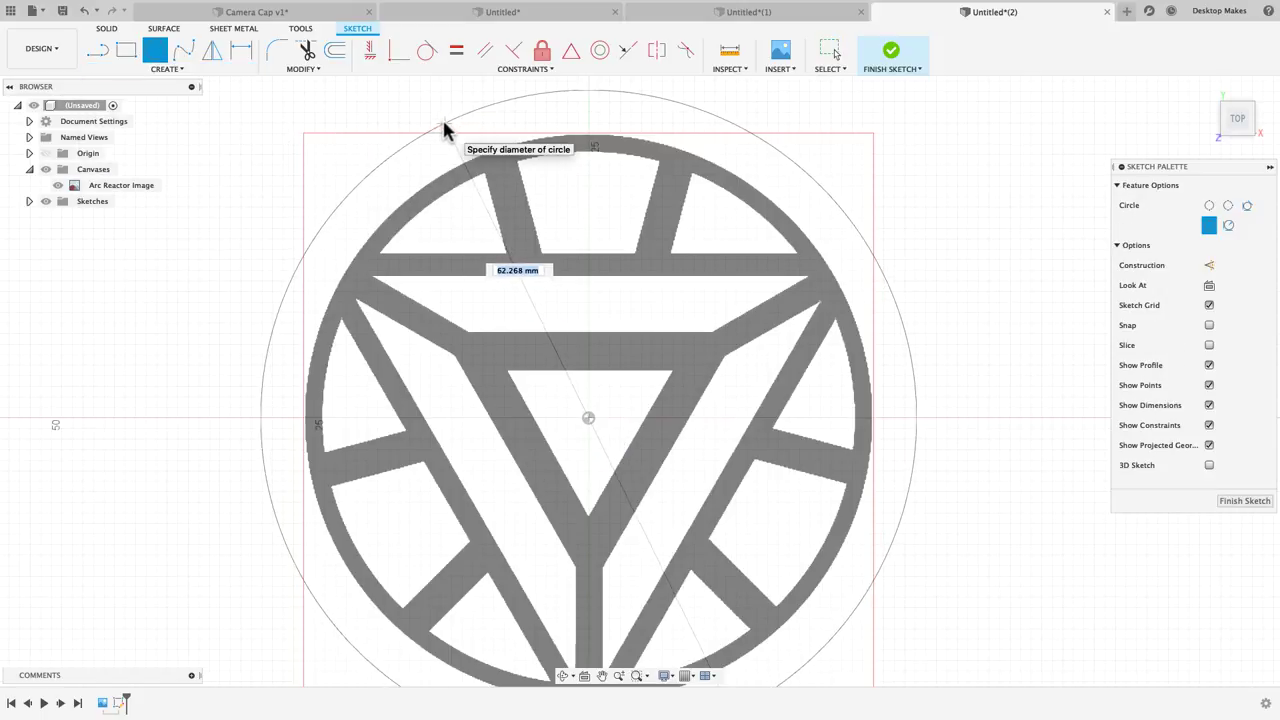
text(54)
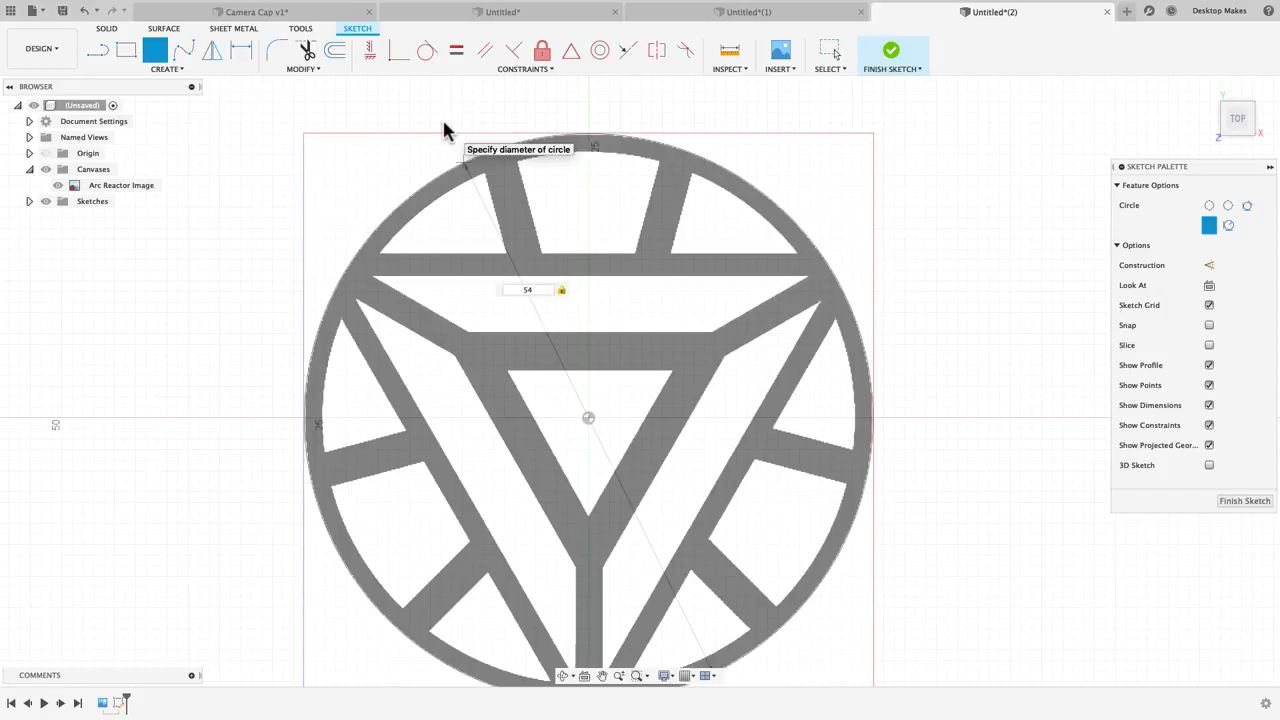
key(Return)
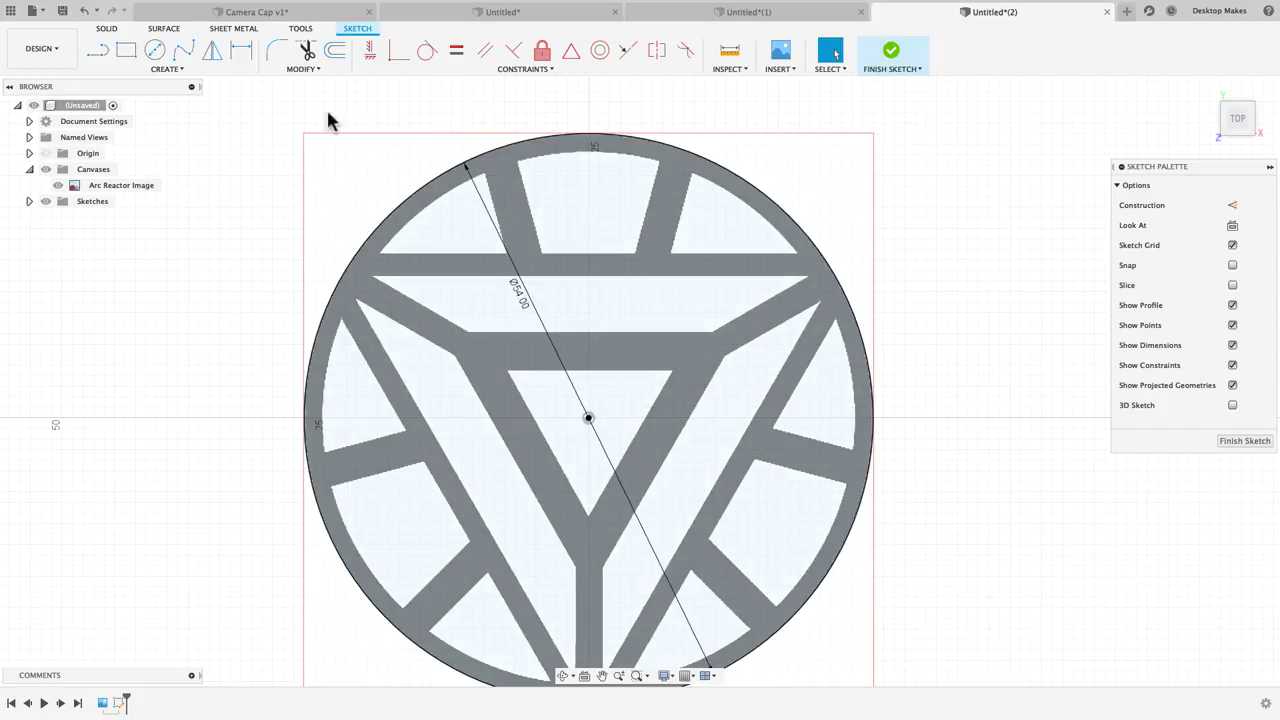
Draw a concentric 48 mm circle at the origin inside the 54 mm one
right_click(186, 228)
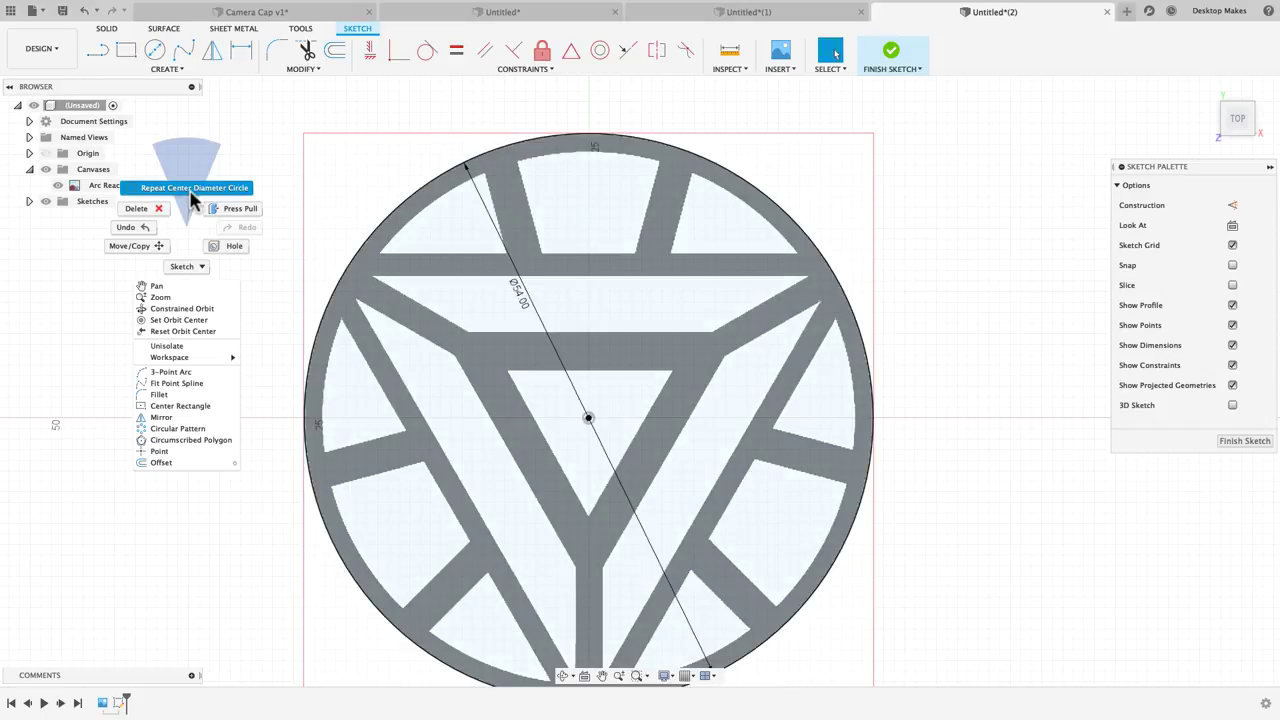
click(192, 190)
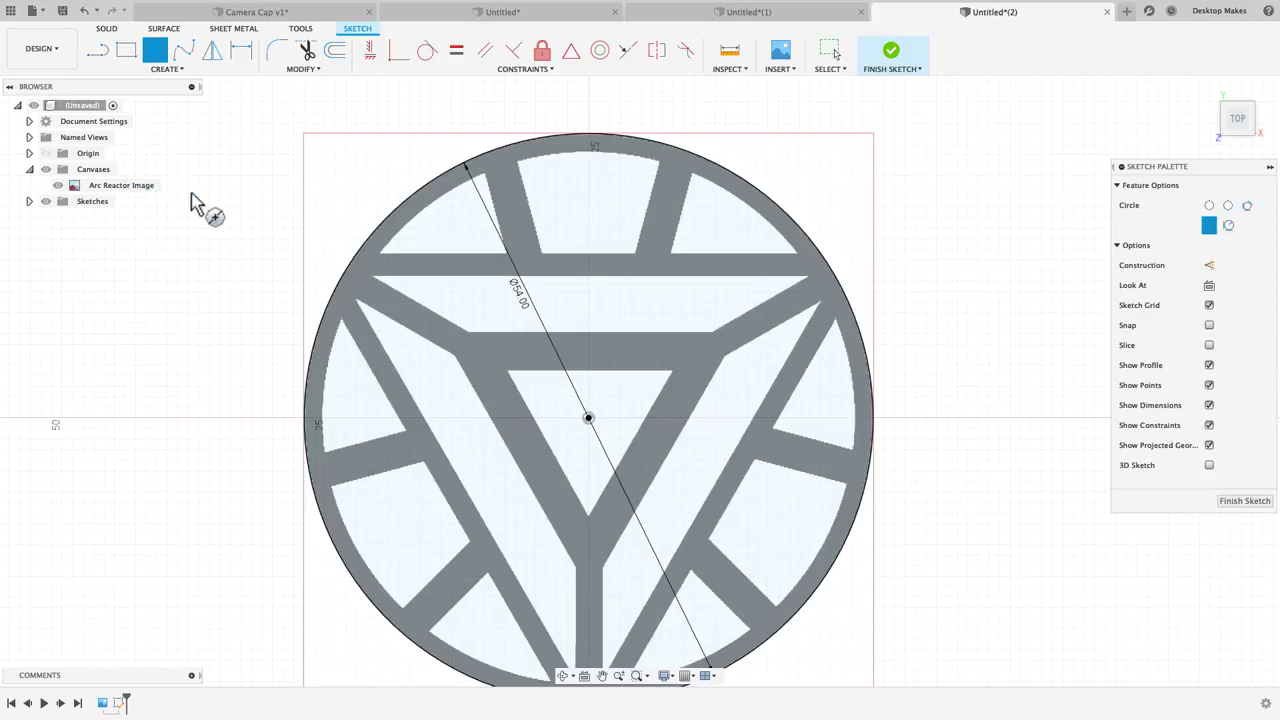
click(588, 418)
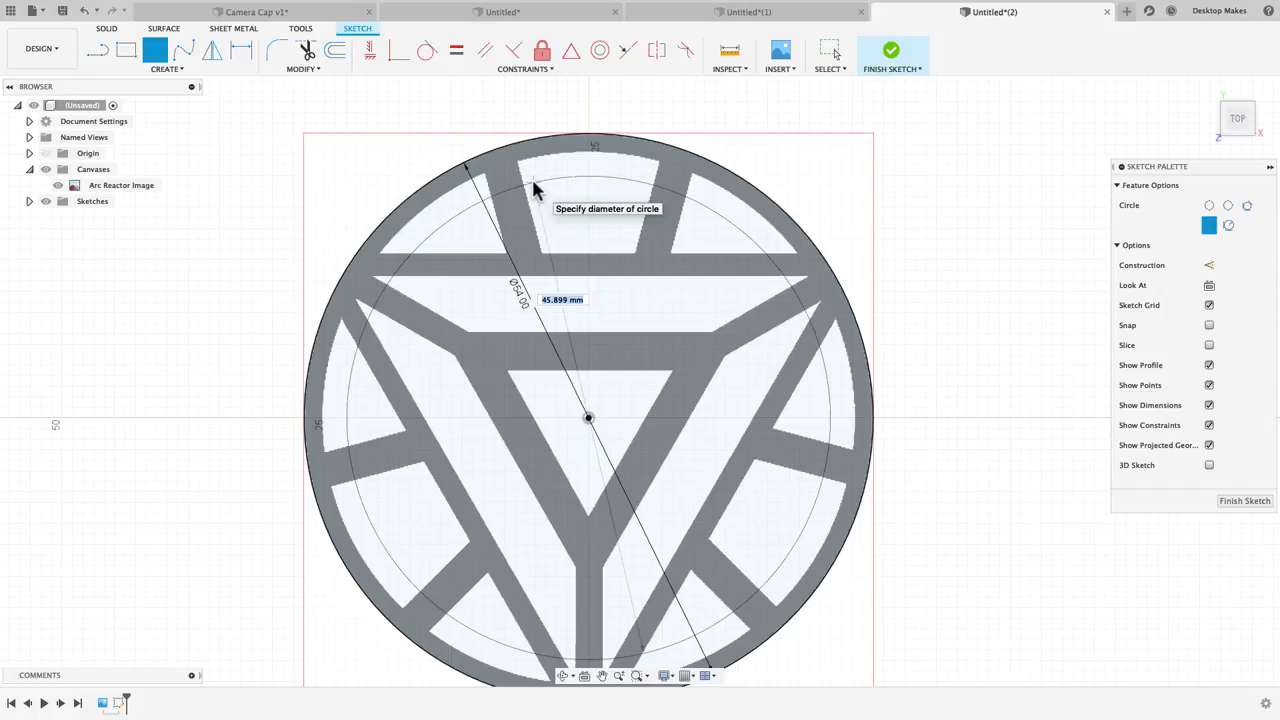
text(48)
key(Return)
key(Escape)
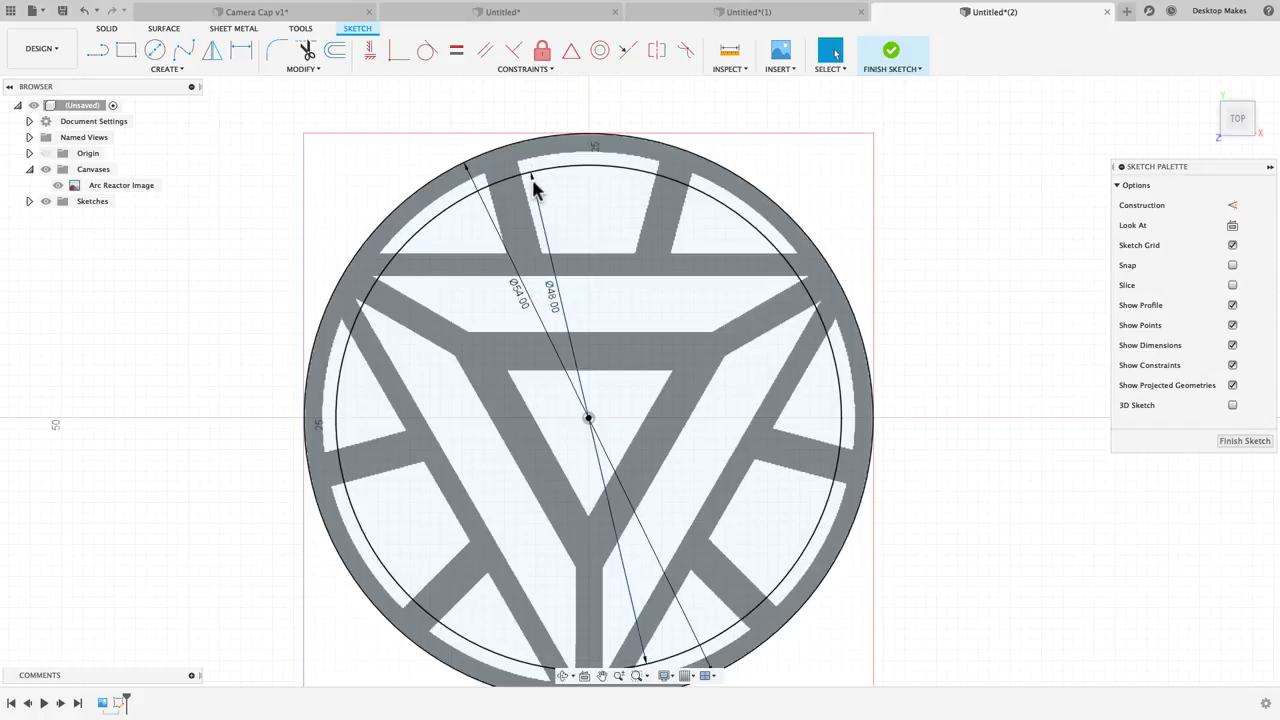
Select the ring profile between the two circles and re-centre the view on it
click(537, 158)
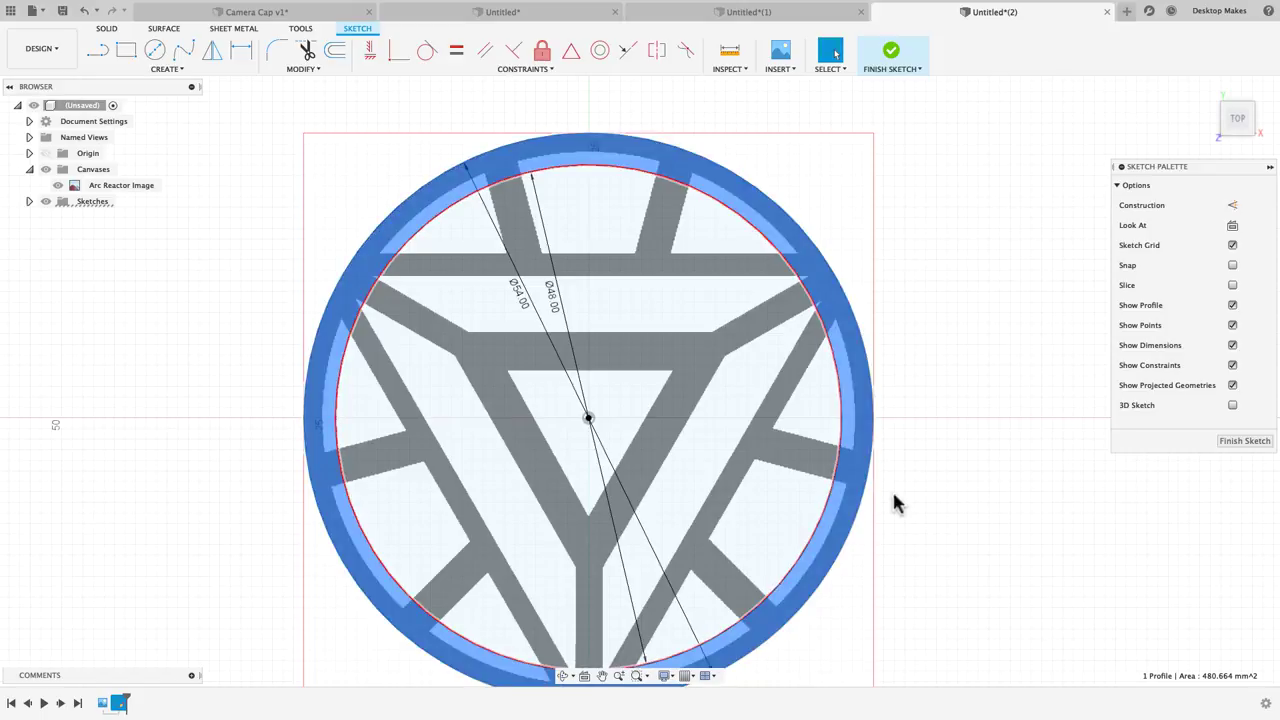
middle_drag(604, 158, 601, 137)
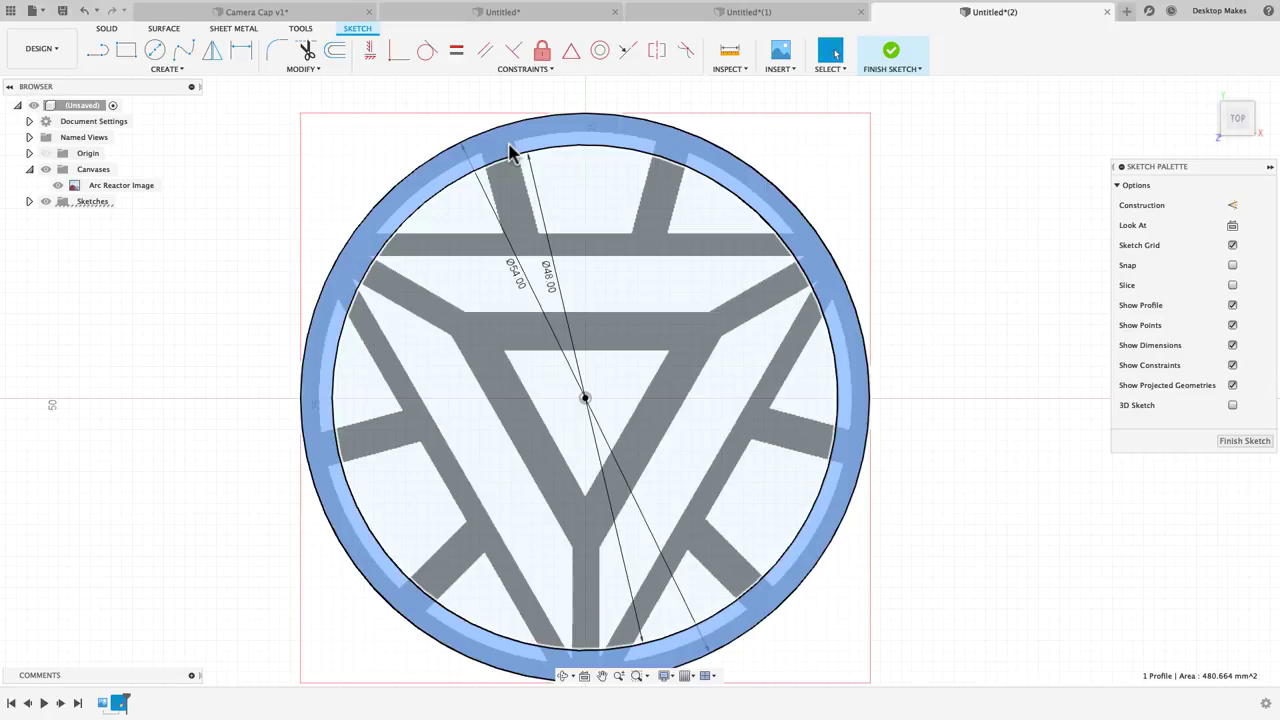
scroll(512, 148, up, 10)
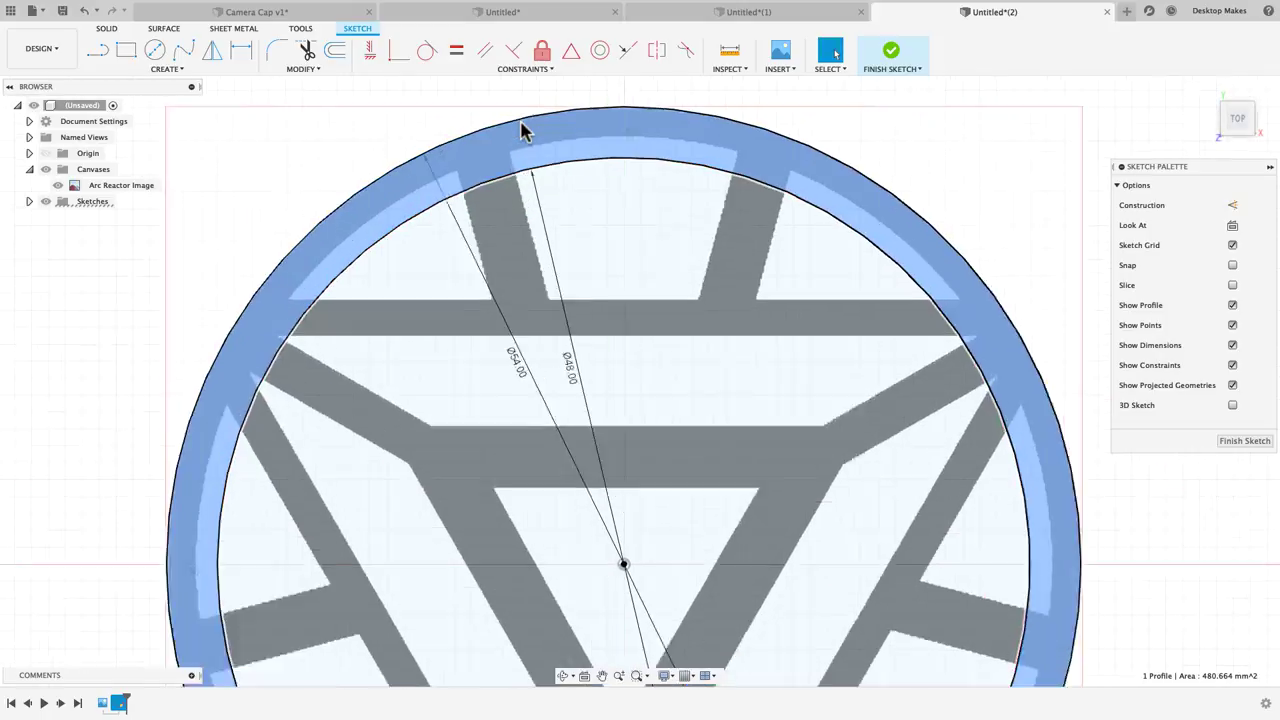
scroll(540, 167, down, 8)
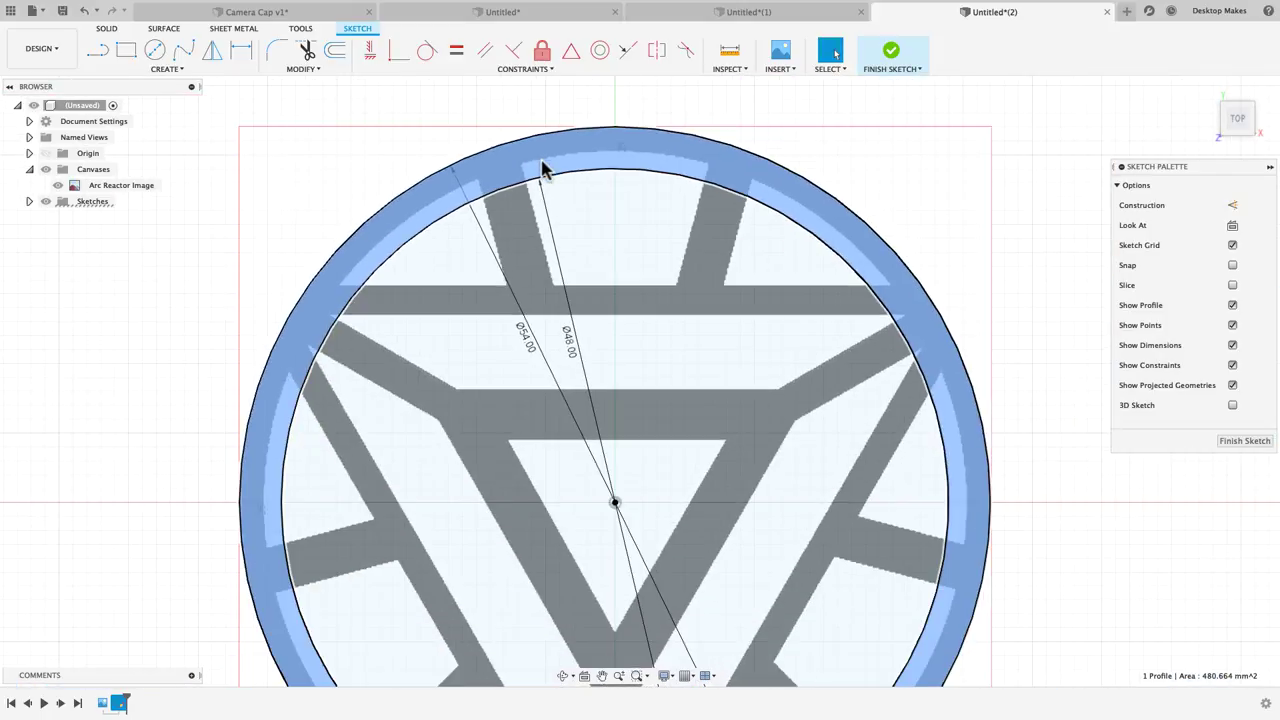
scroll(482, 197, up, 4)
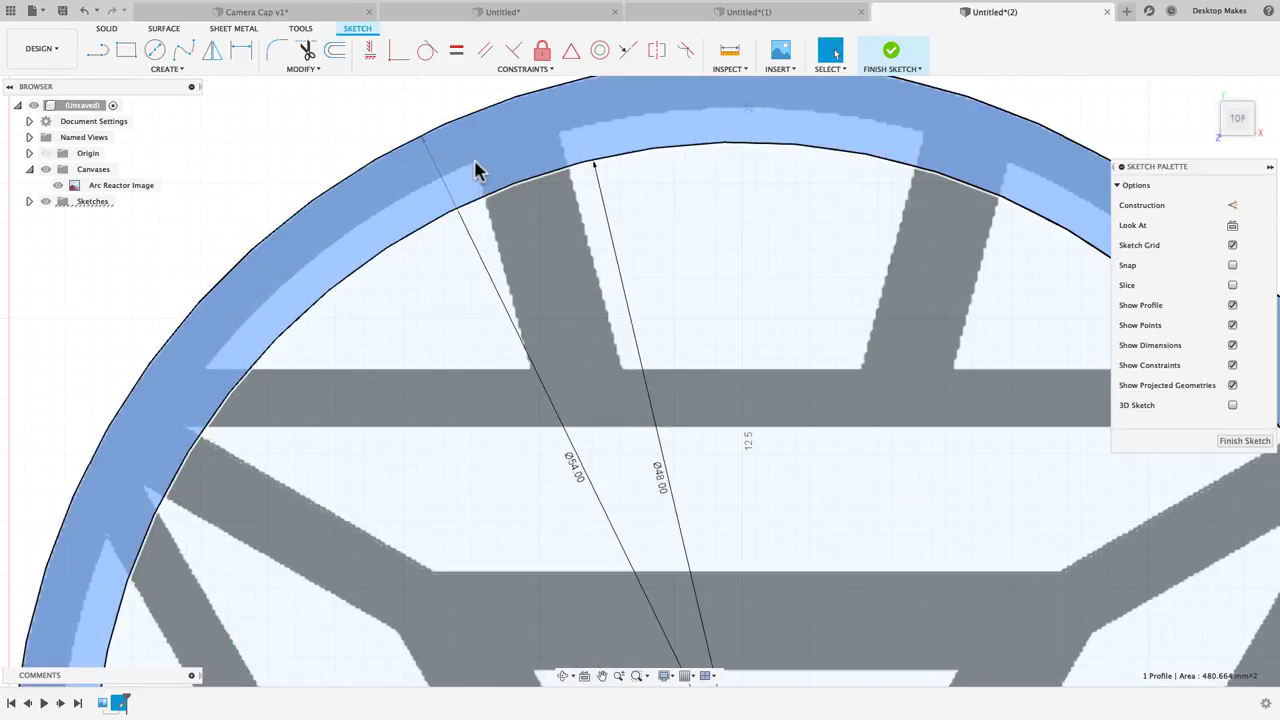
click(640, 137)
scroll(574, 171, down, 3)
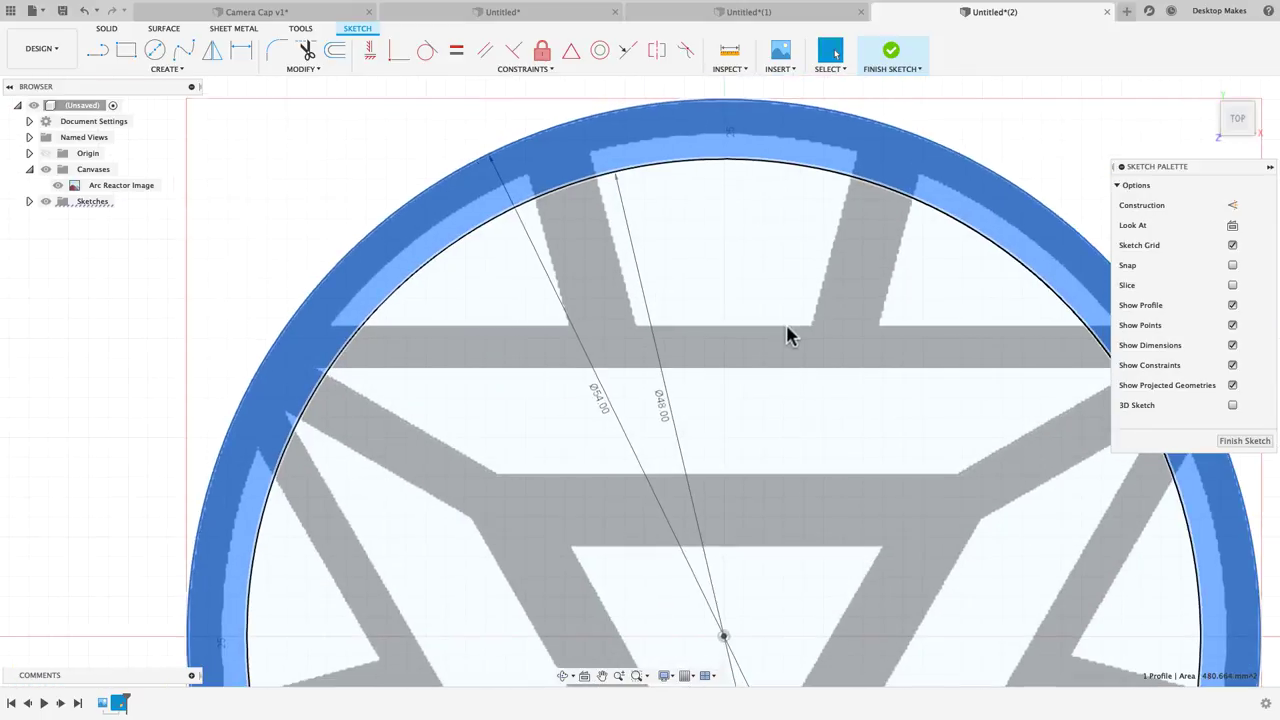
middle_drag(788, 334, 683, 277)
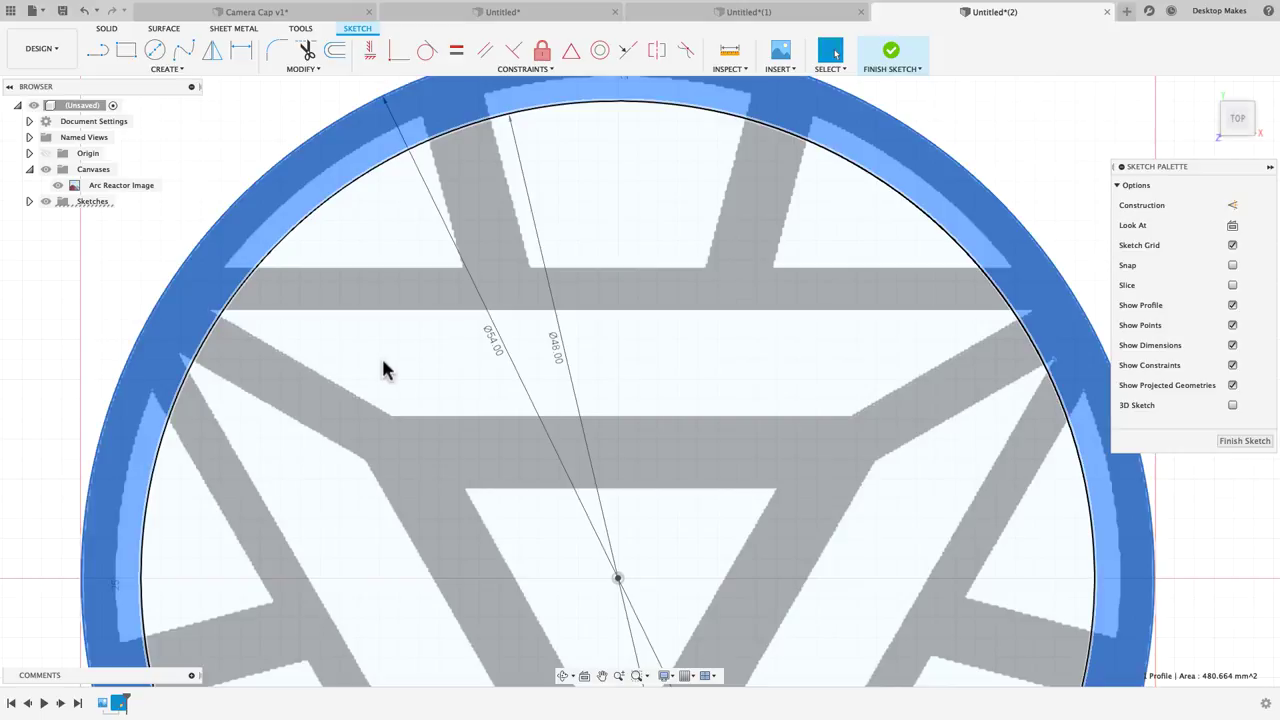
scroll(383, 365, down, 2)
scroll(381, 355, down, 3)
mouse_move(384, 354)
middle_down()
mouse_move(437, 252)
mouse_move(444, 291)
middle_up()
scroll(439, 256, down, 2)
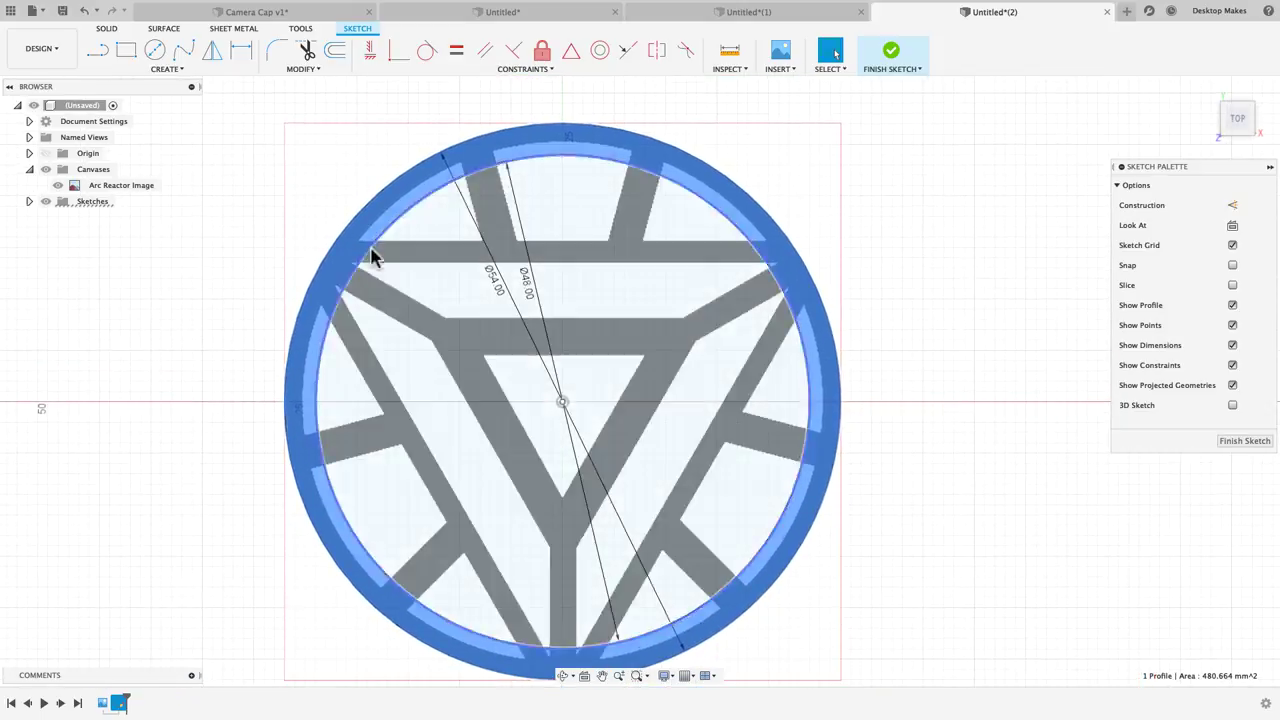
Move the Ø54 and Ø48 diameter dimensions to the circles' left side
click(450, 196)
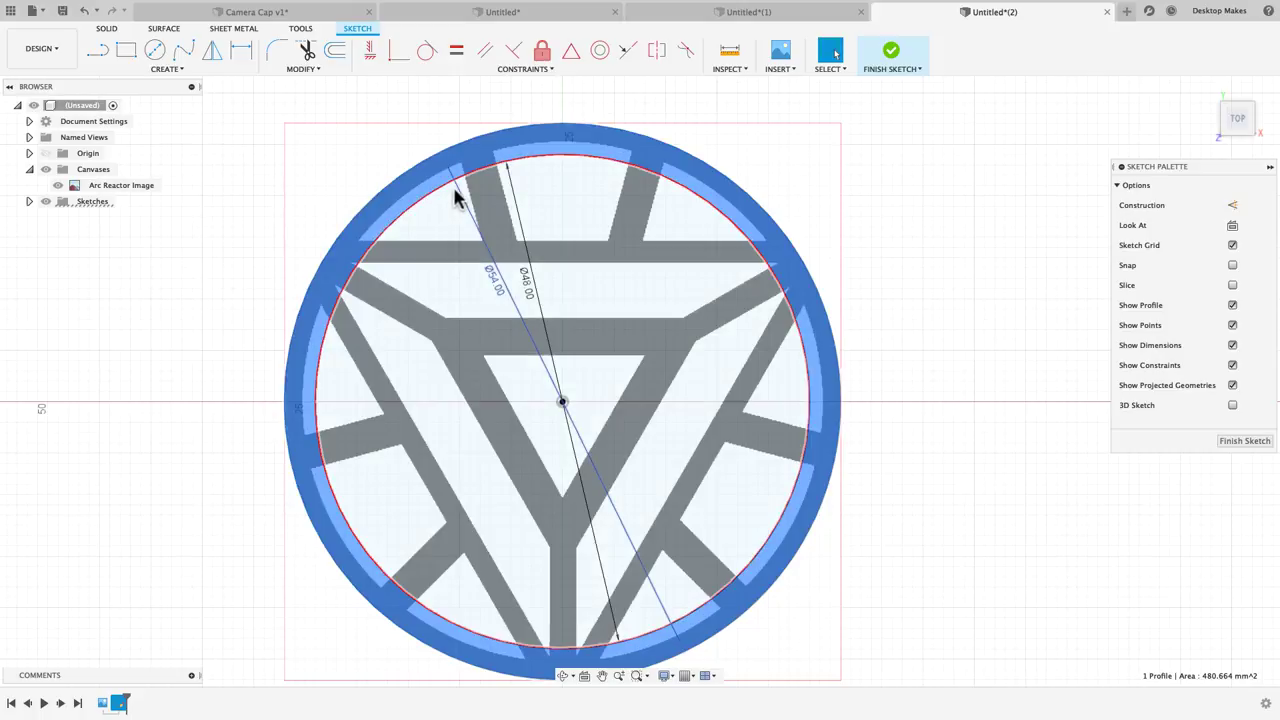
drag(478, 232, 350, 398)
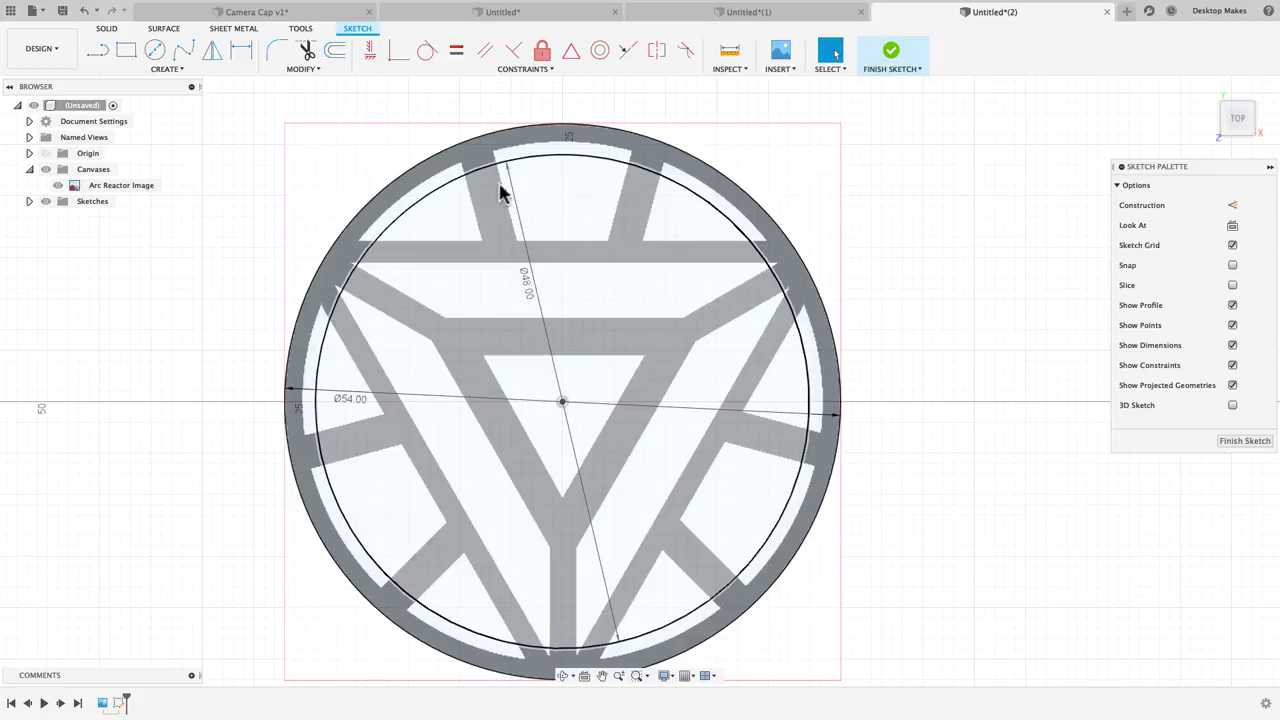
drag(503, 193, 292, 402)
middle_drag(451, 343, 451, 357)
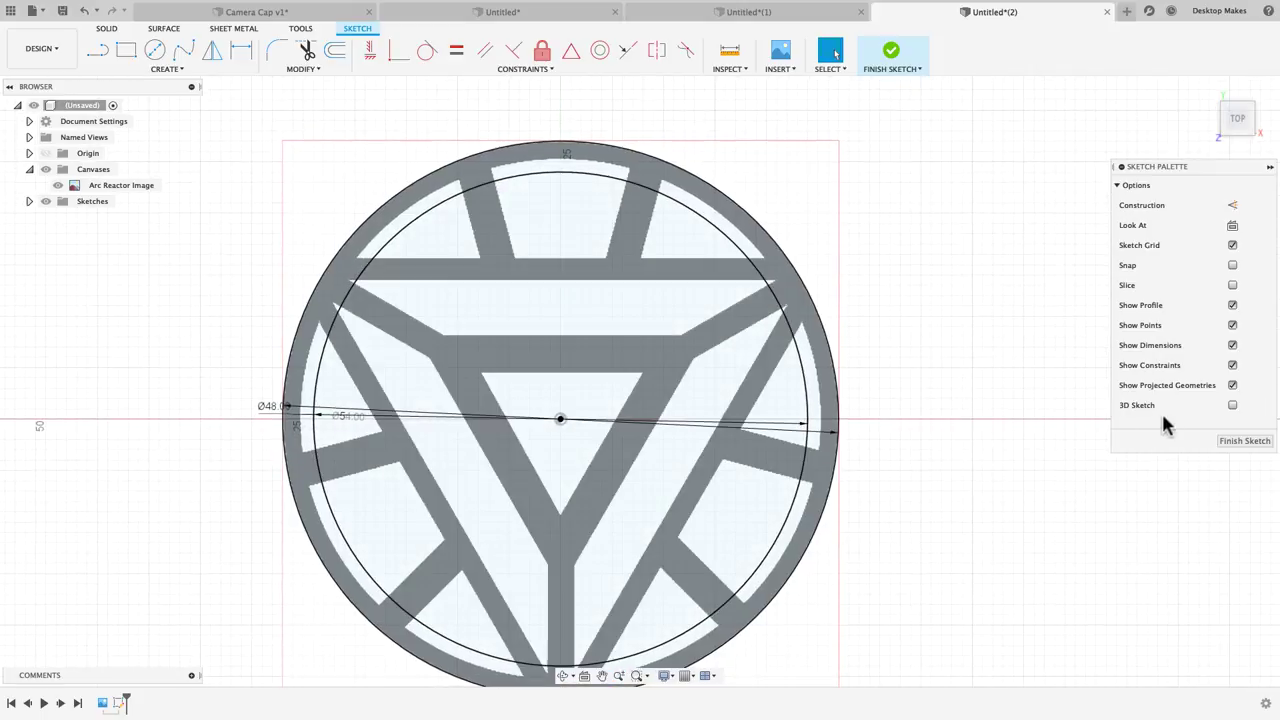
Trace the top gap with three lines from the 48 mm circle down, across, and back up
click(108, 67)
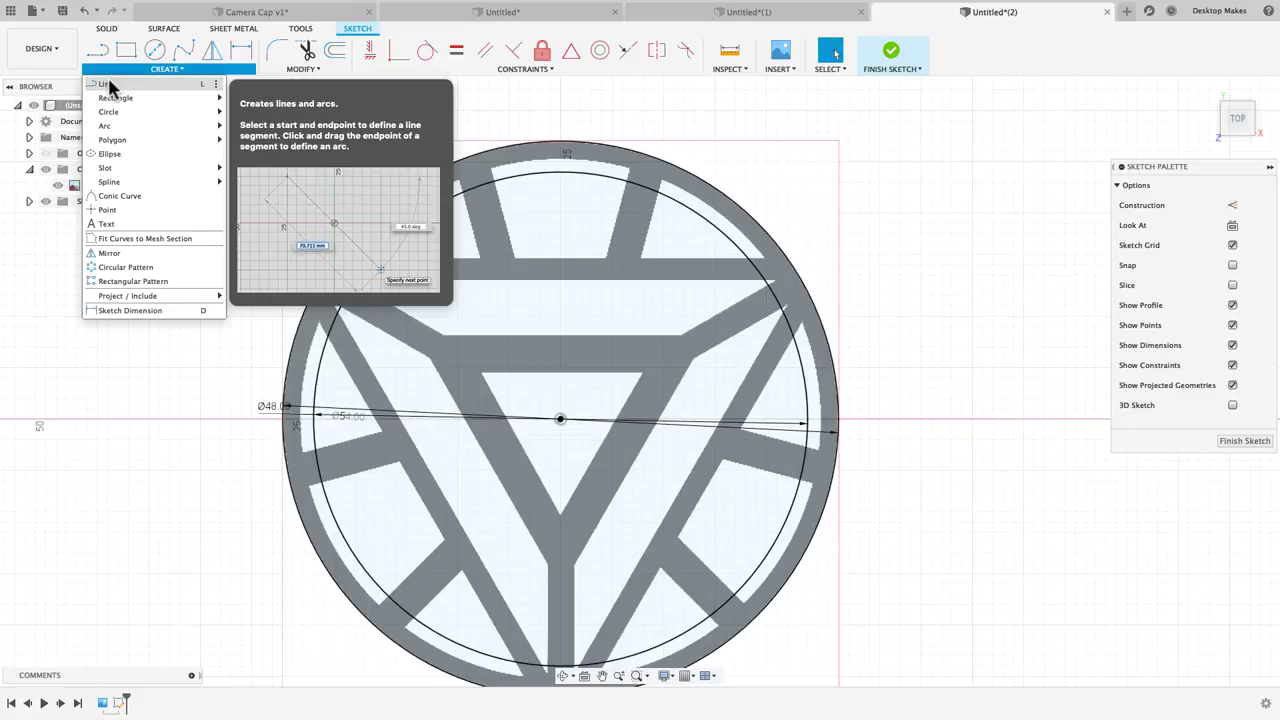
click(108, 83)
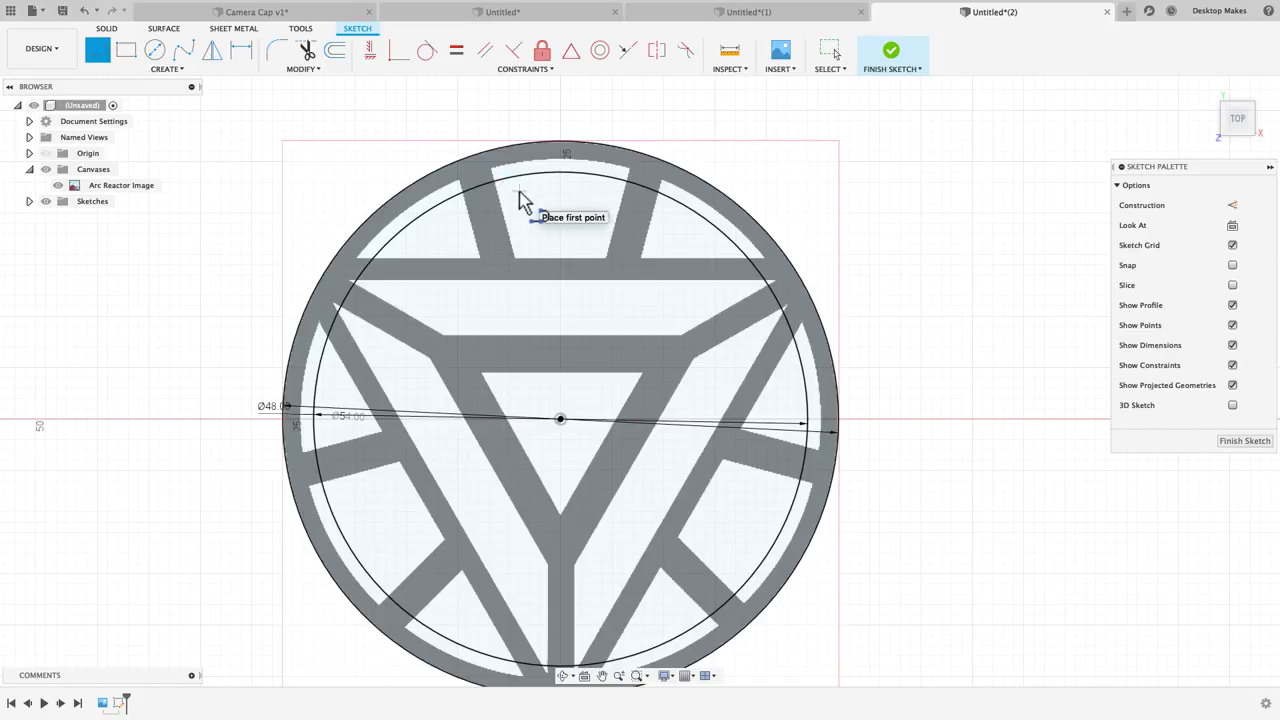
scroll(522, 203, up, 3)
scroll(520, 198, up, 2)
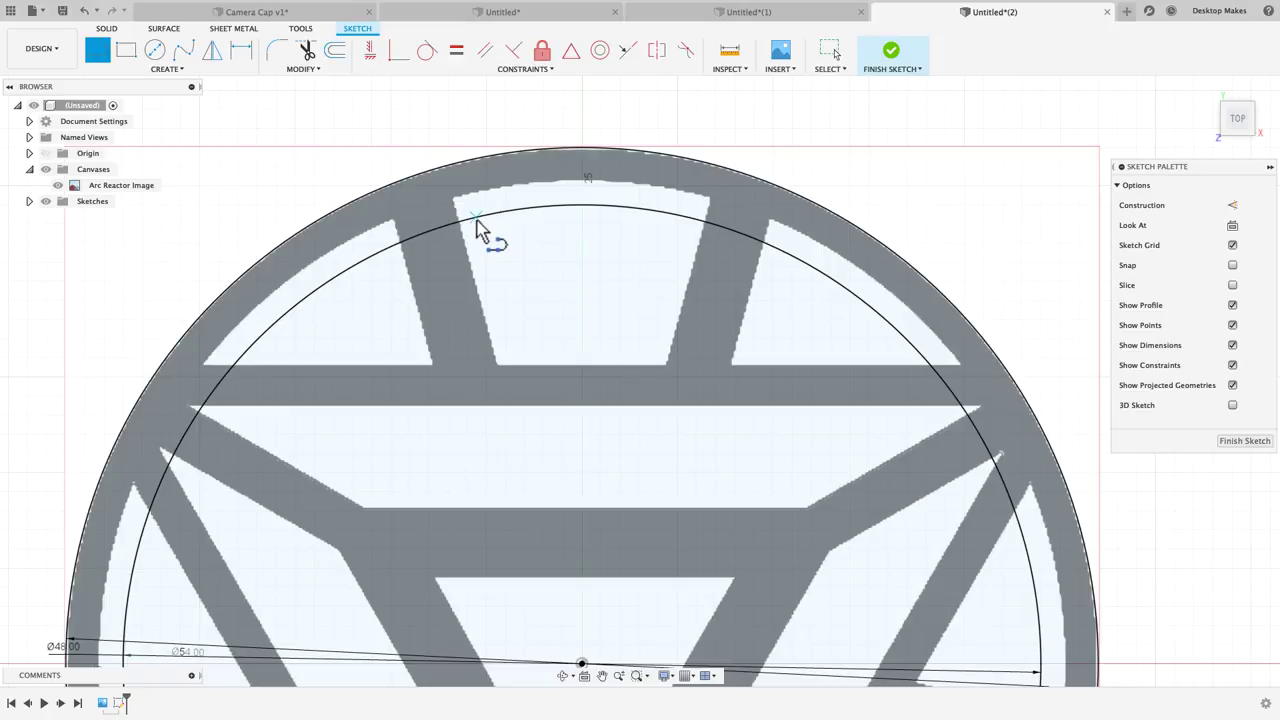
click(473, 217)
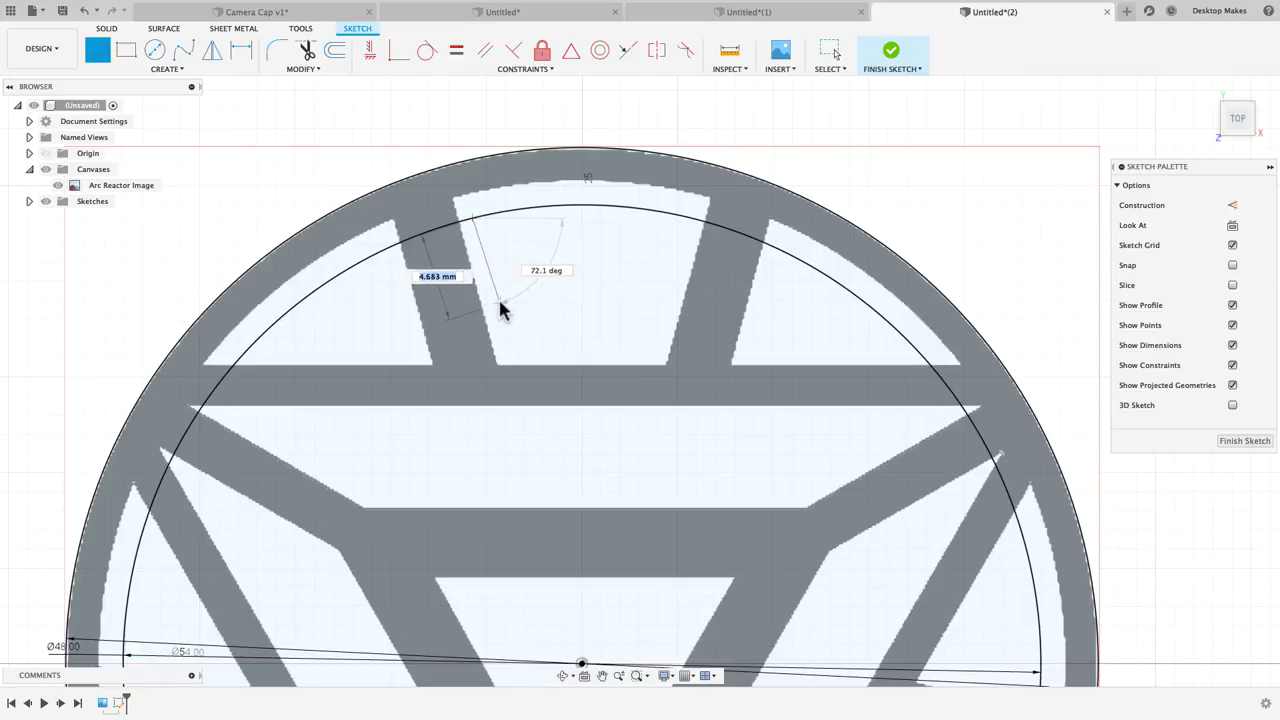
click(507, 358)
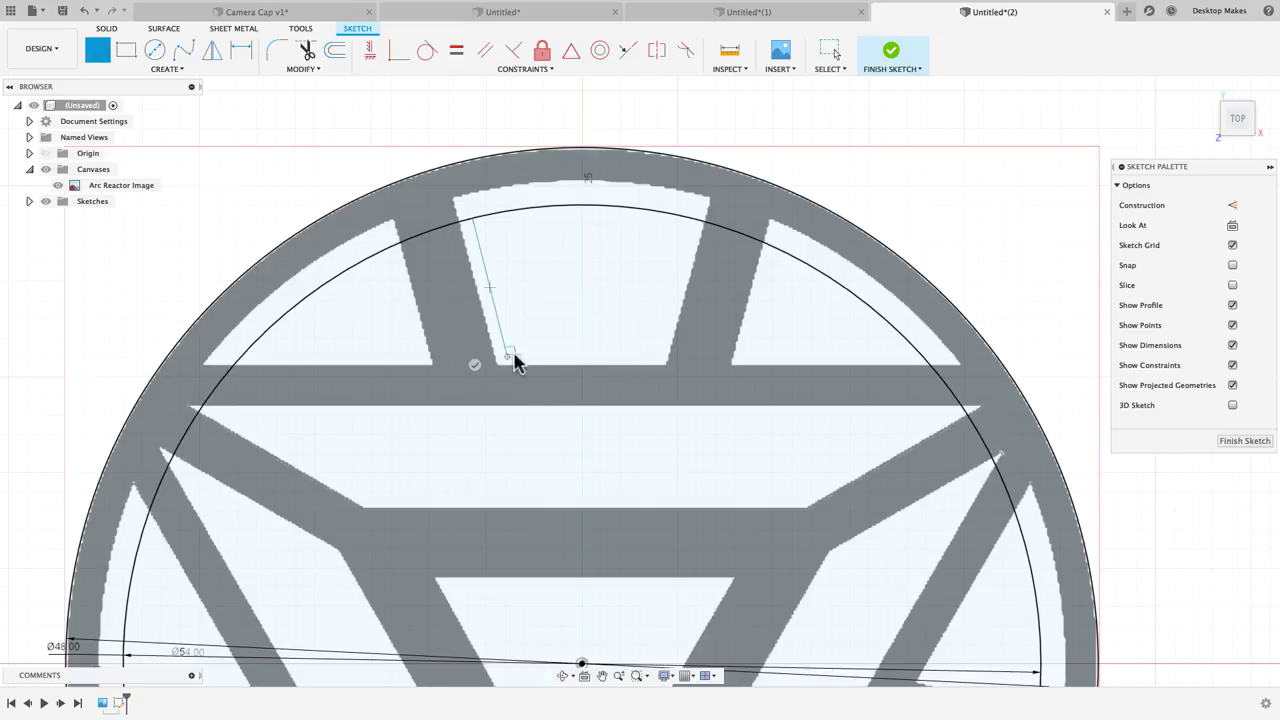
click(653, 357)
double_click(692, 226)
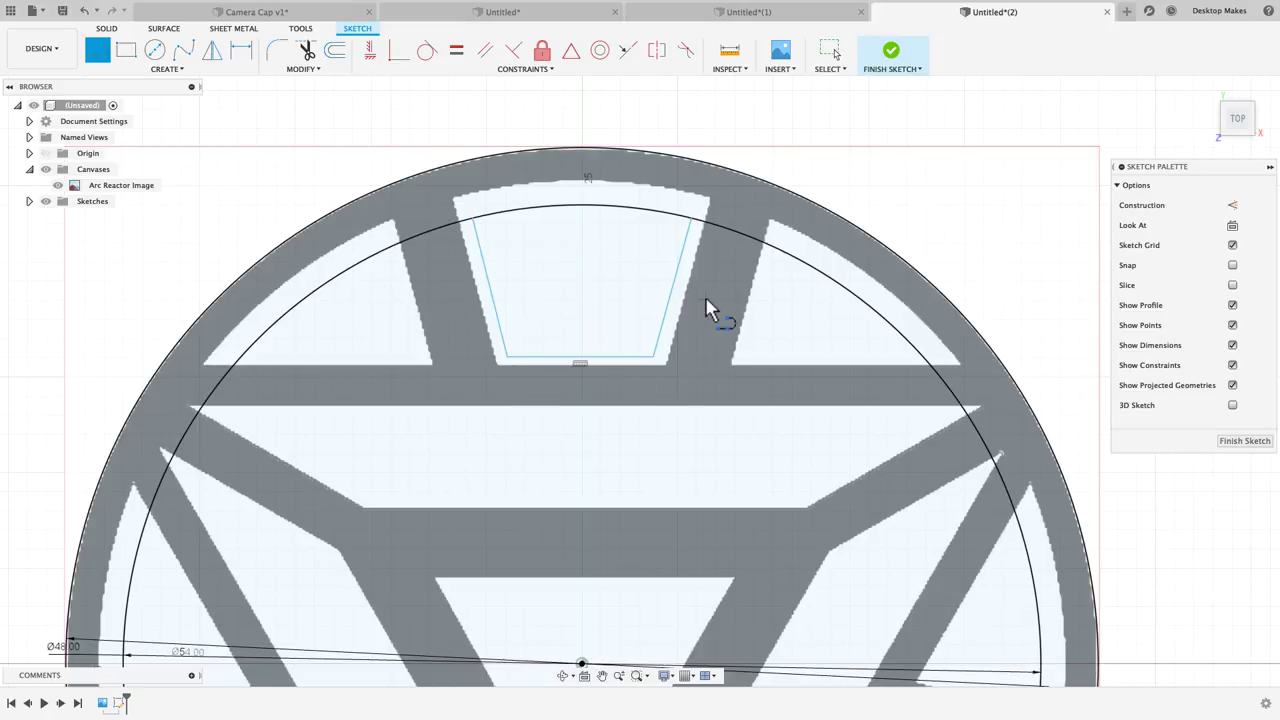
Outline the closed trapezoid of the wide gap below the crossbar
middle_drag(555, 408, 443, 366)
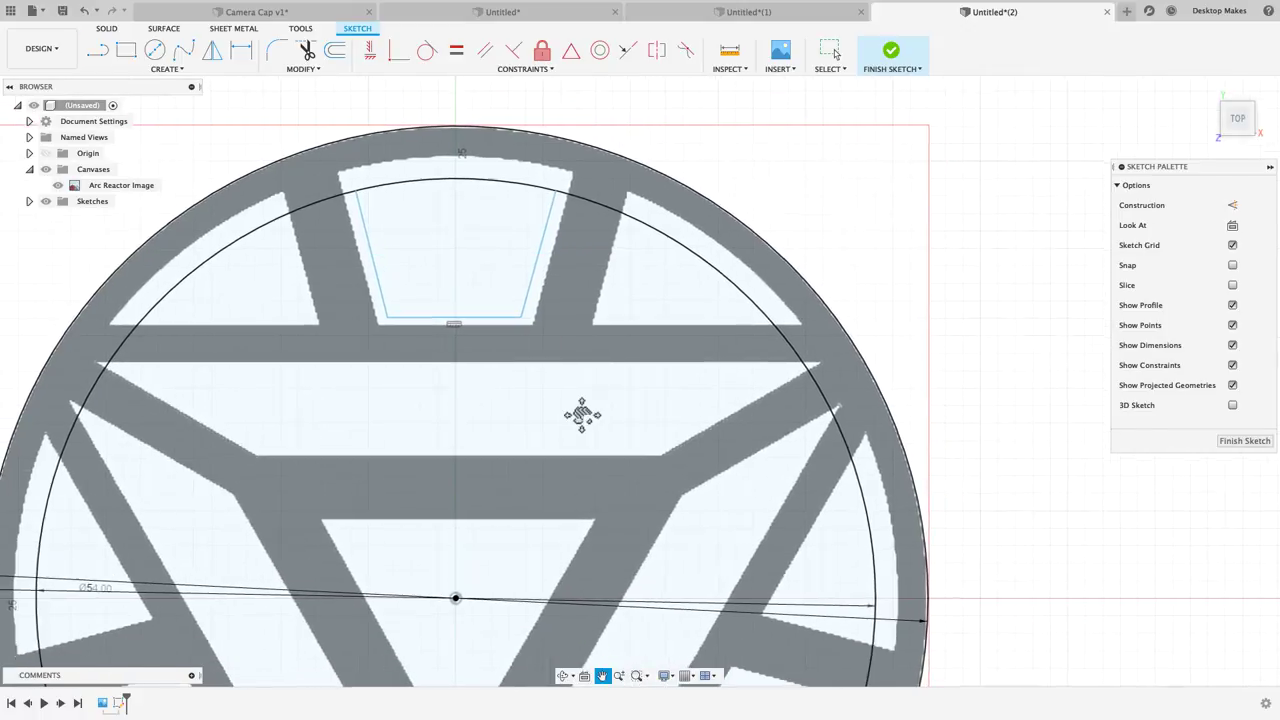
middle_drag(580, 414, 621, 370)
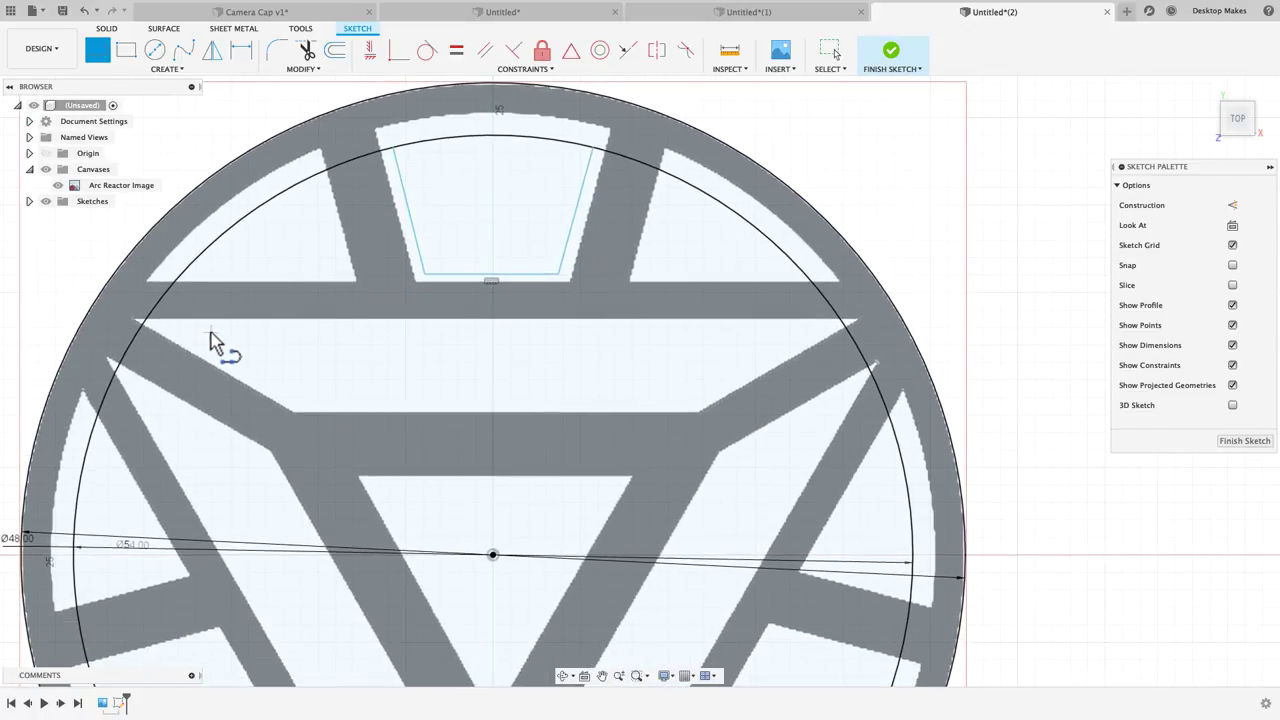
click(172, 325)
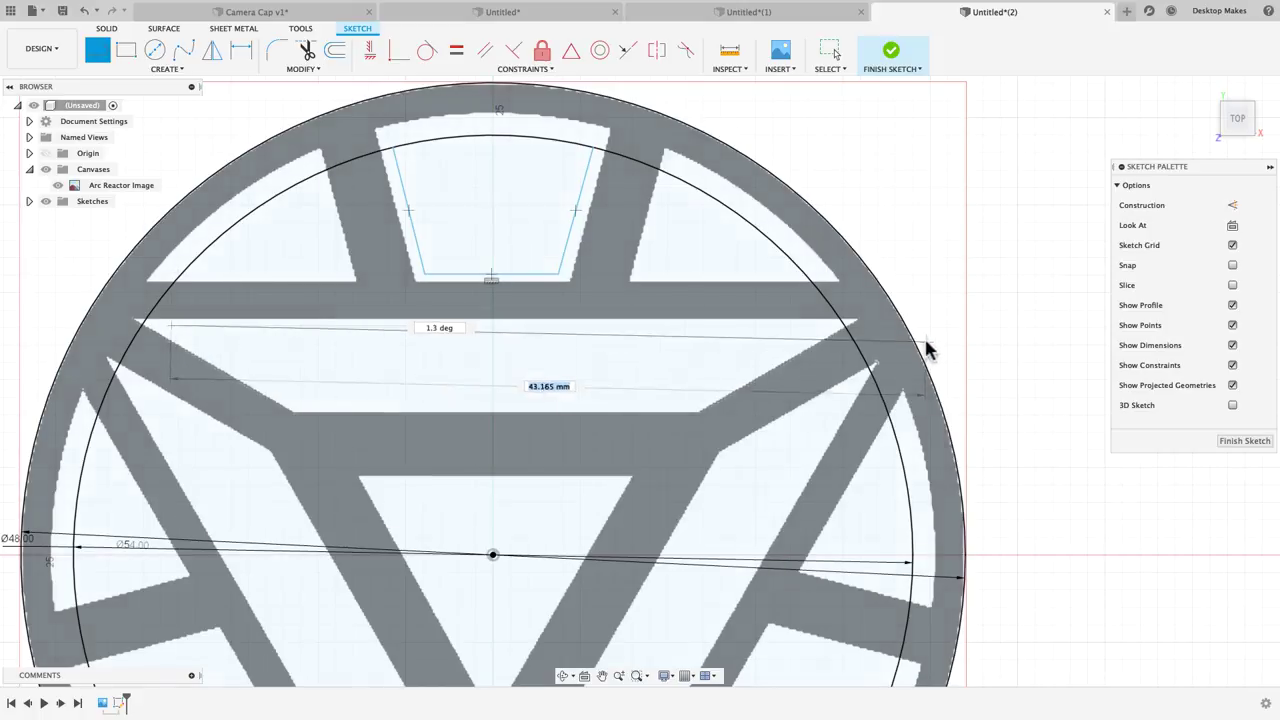
click(822, 331)
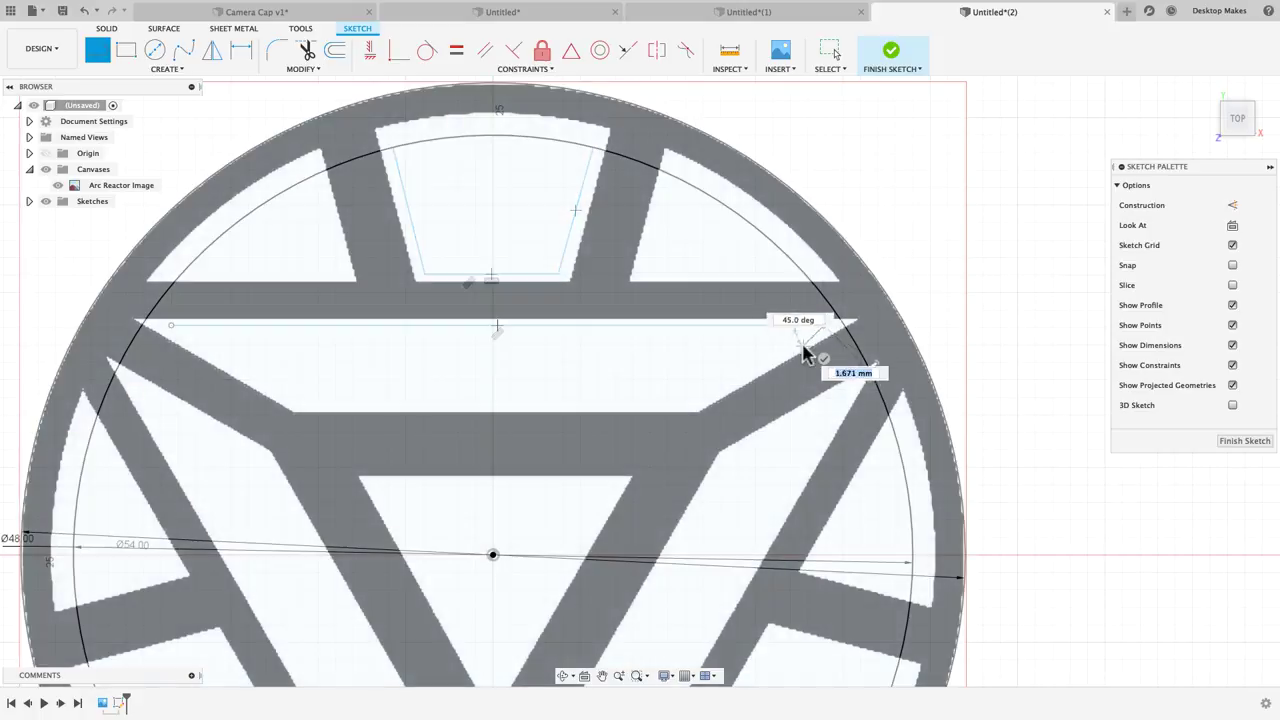
click(697, 401)
click(304, 402)
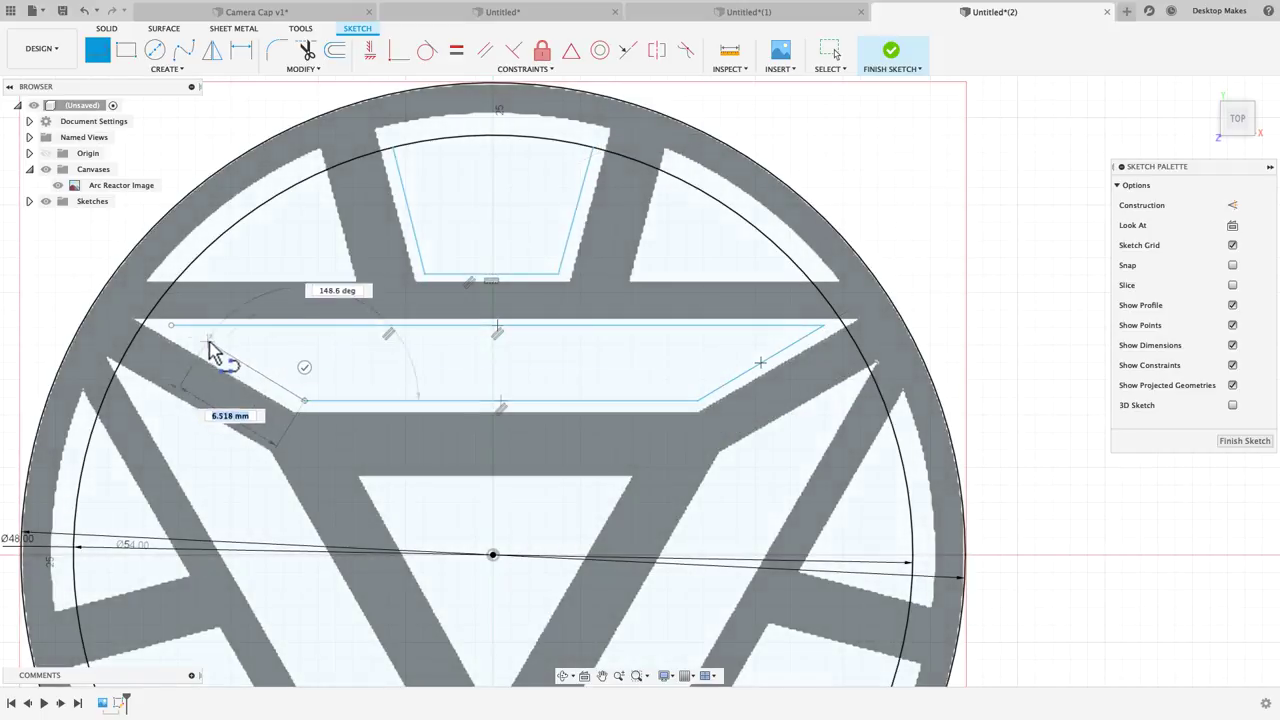
click(172, 325)
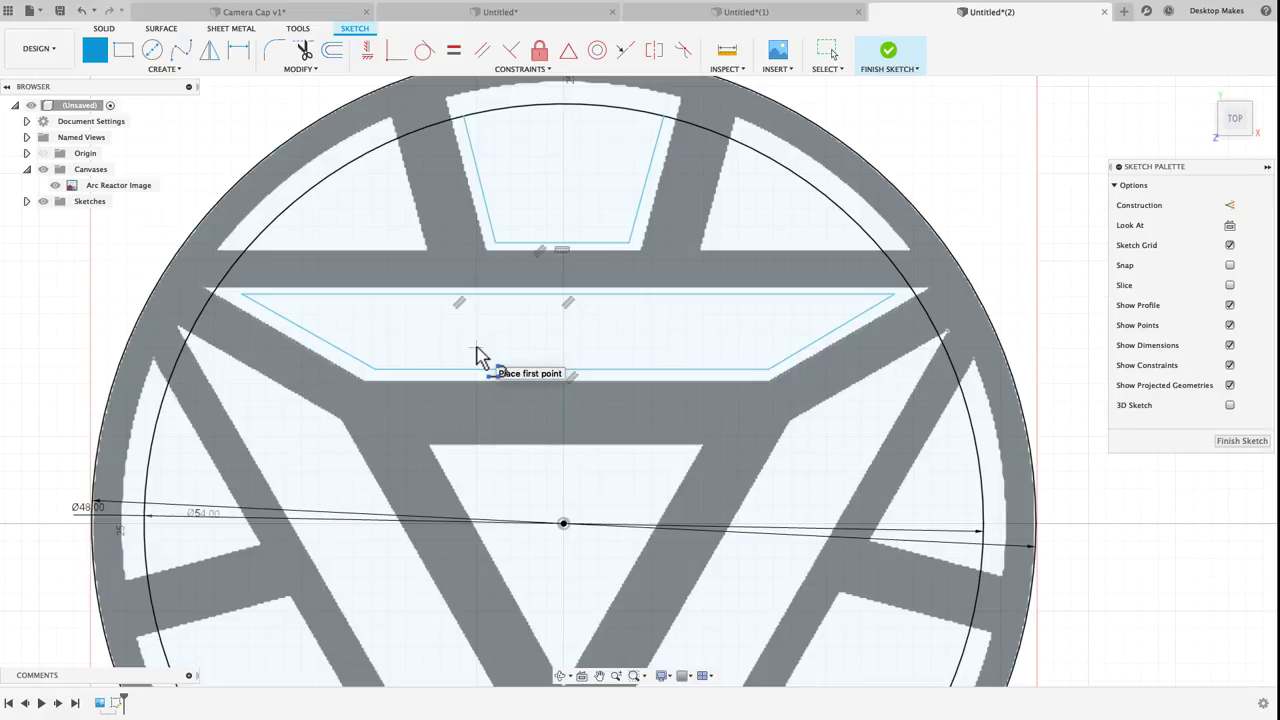
Dimension both lower corners of the trapezoid at 150°
key(d)
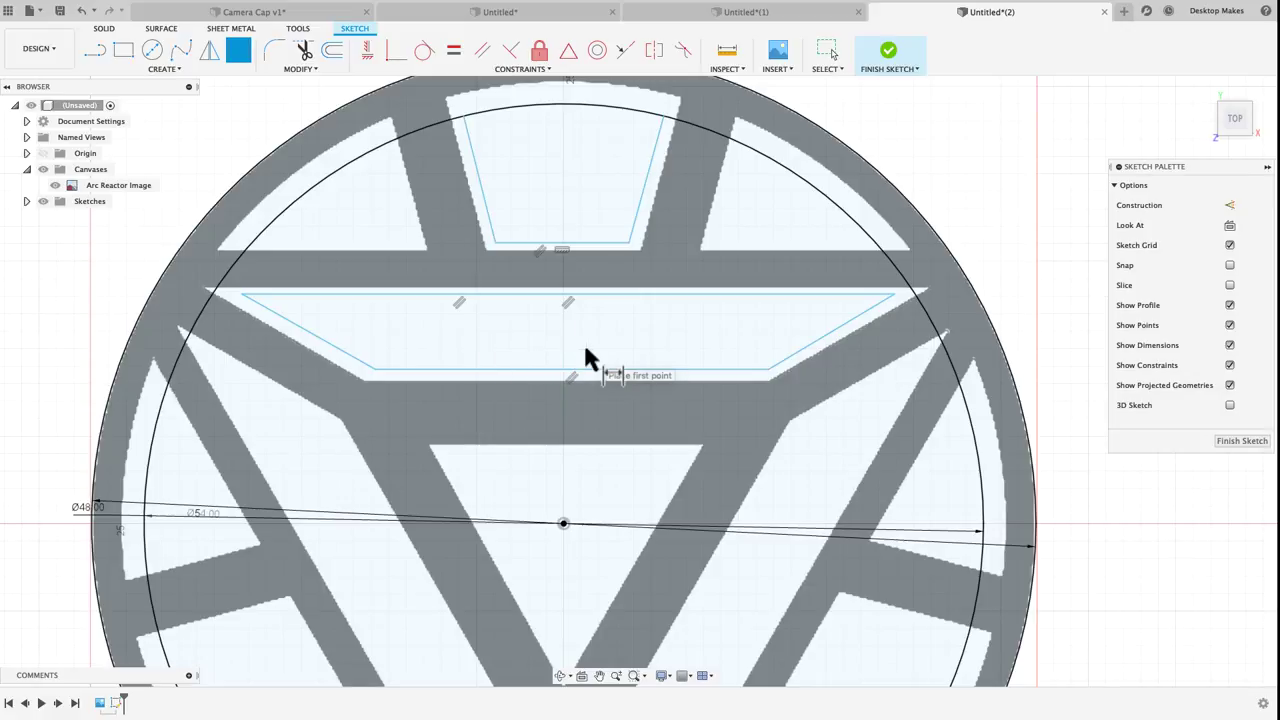
click(713, 367)
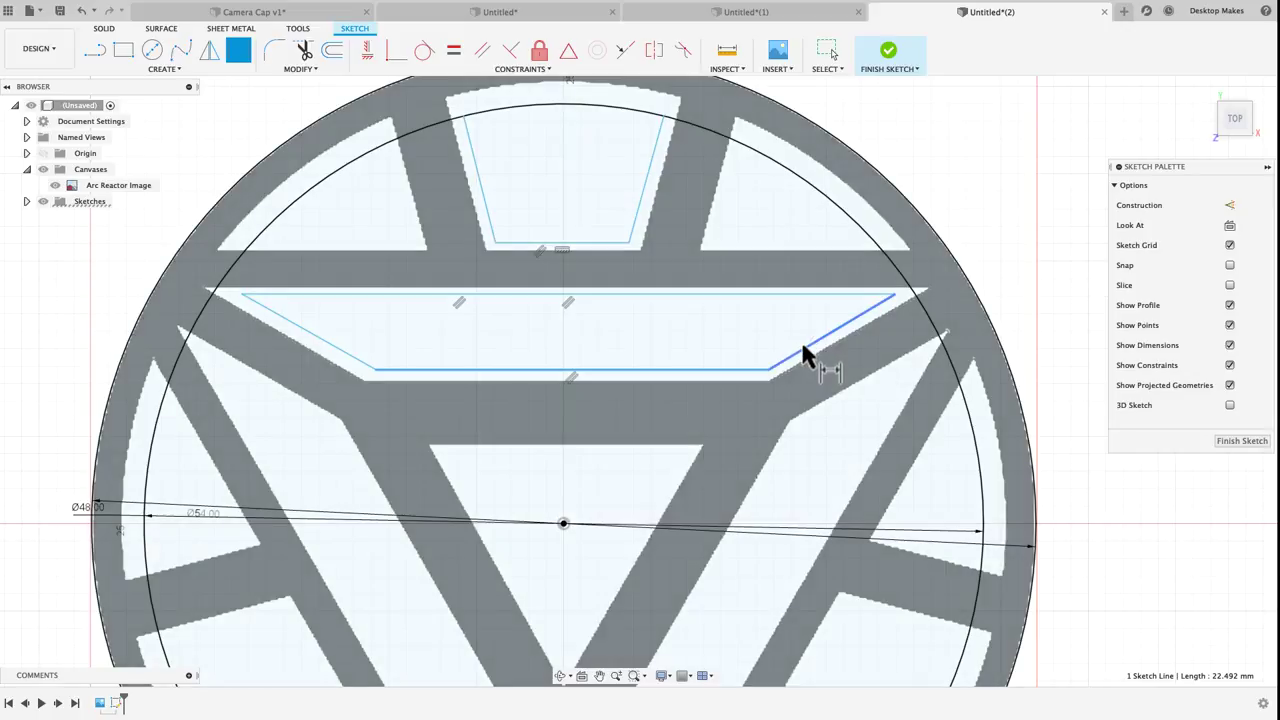
click(801, 348)
click(795, 362)
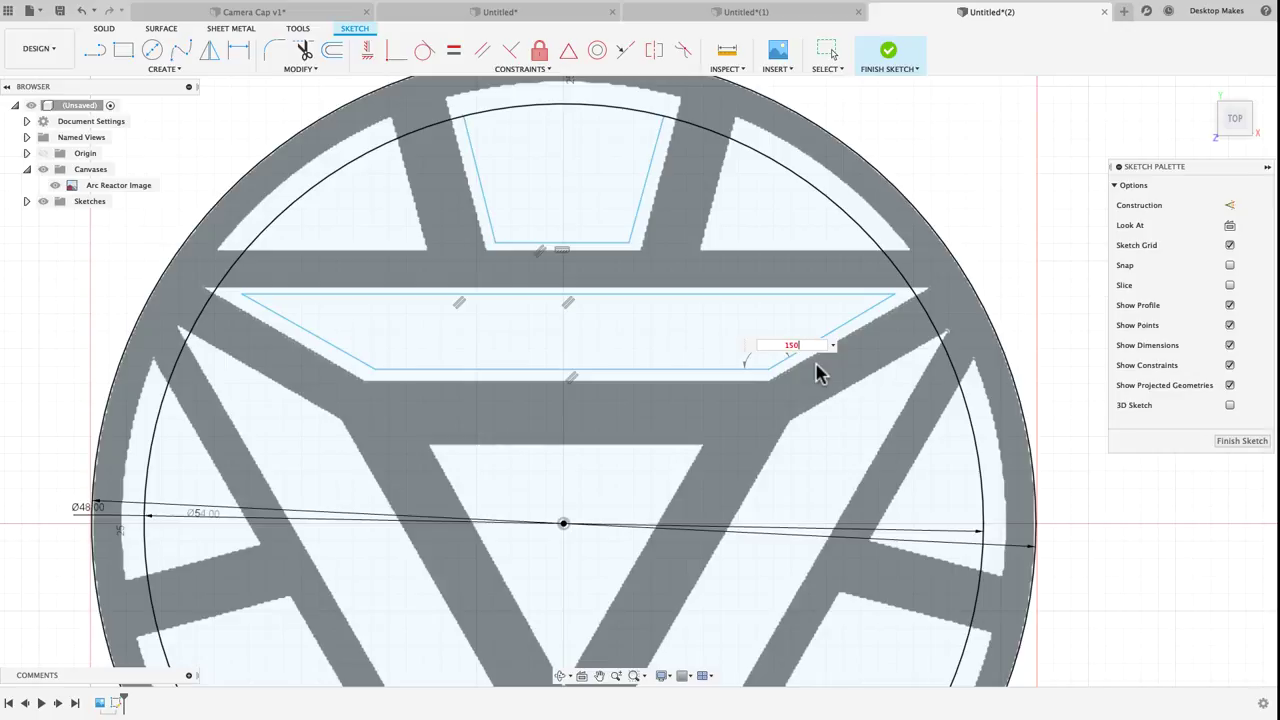
key(Return)
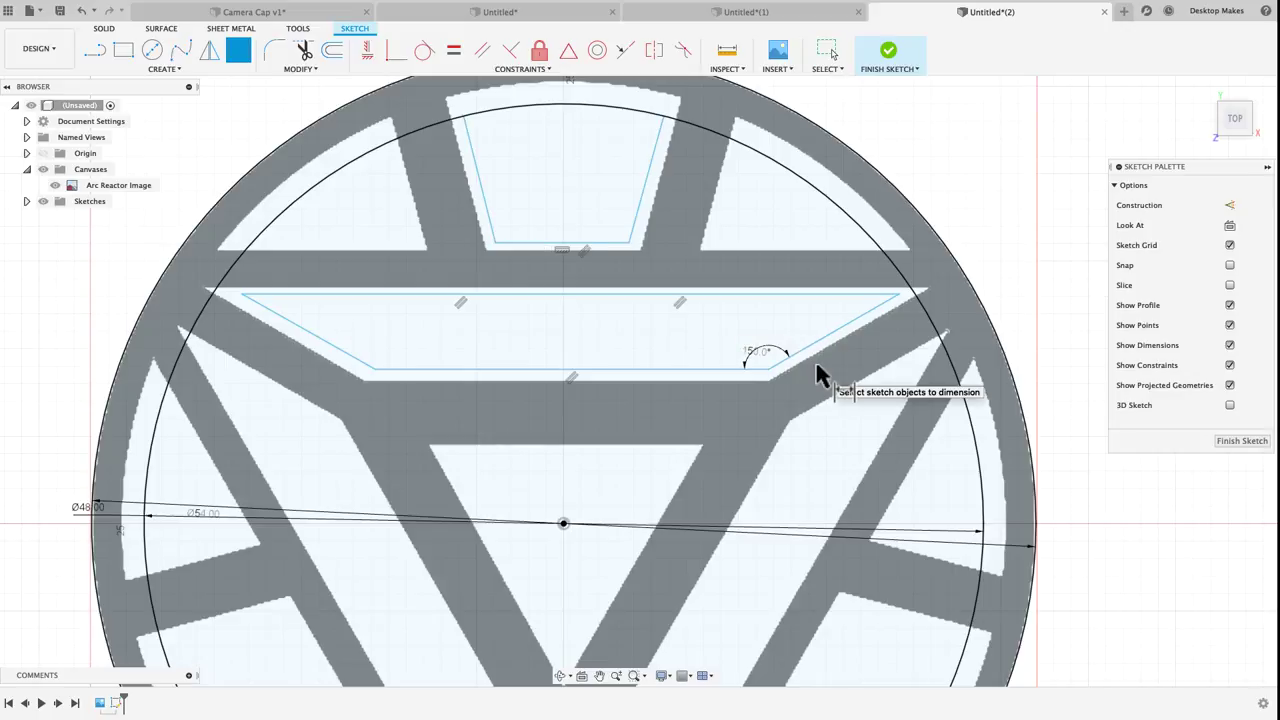
click(341, 352)
click(389, 370)
click(390, 362)
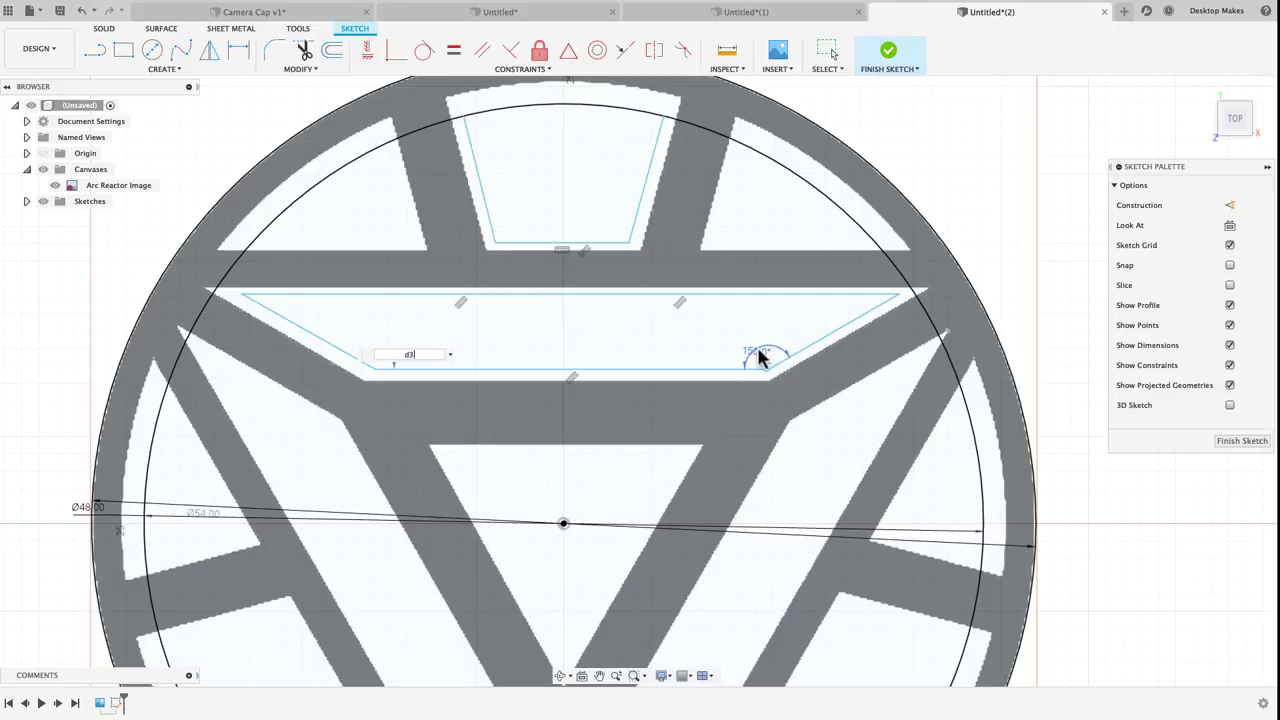
key(Return)
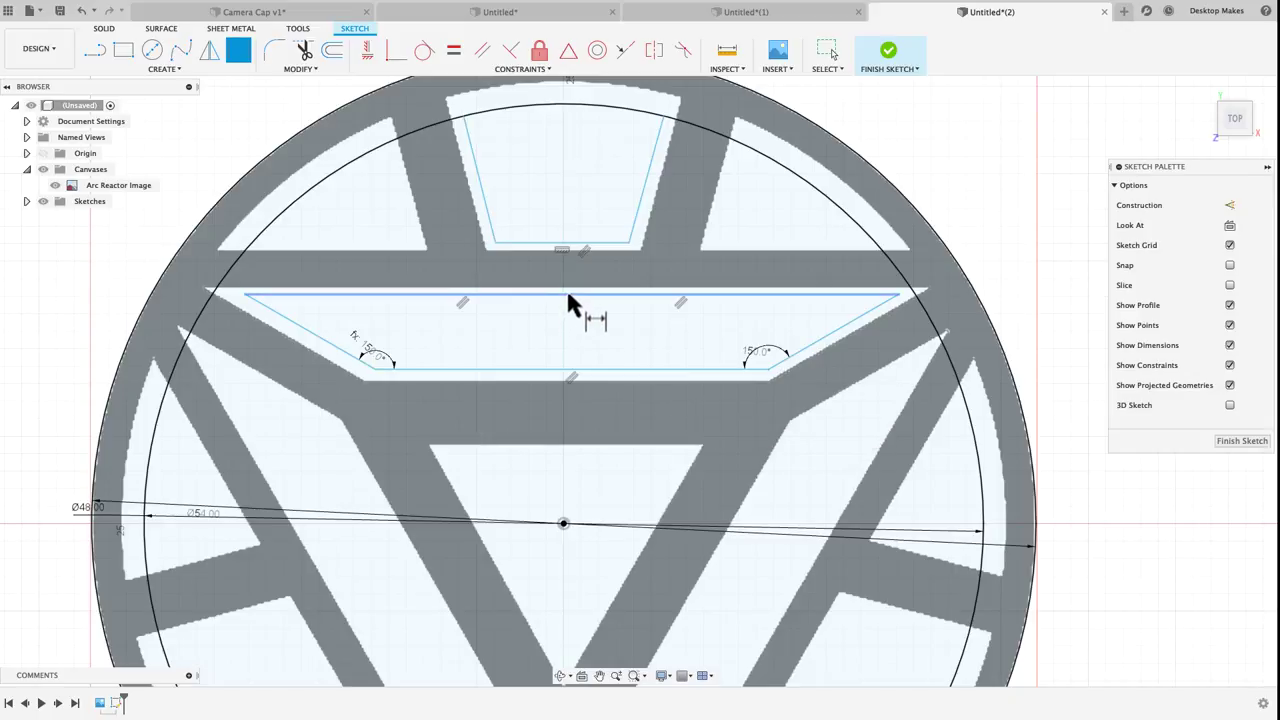
Constrain the trapezoid's top-edge midpoint vertically to the sketch origin
click(563, 523)
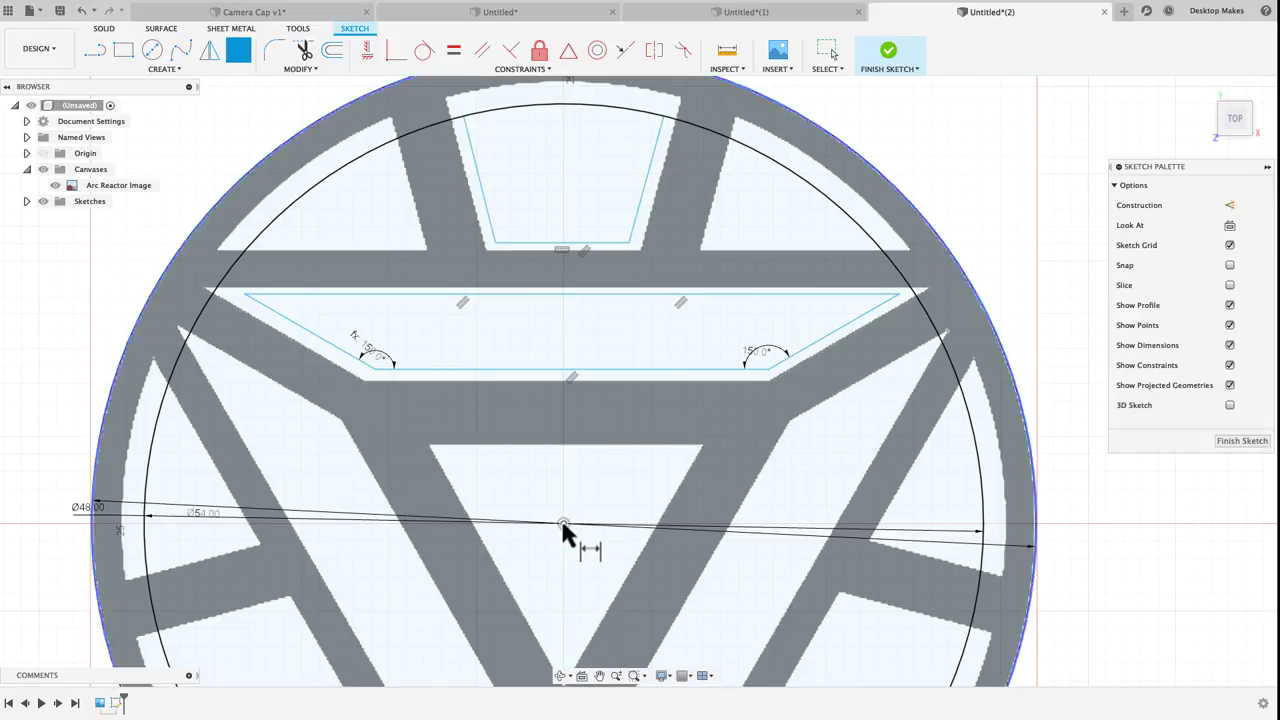
click(365, 55)
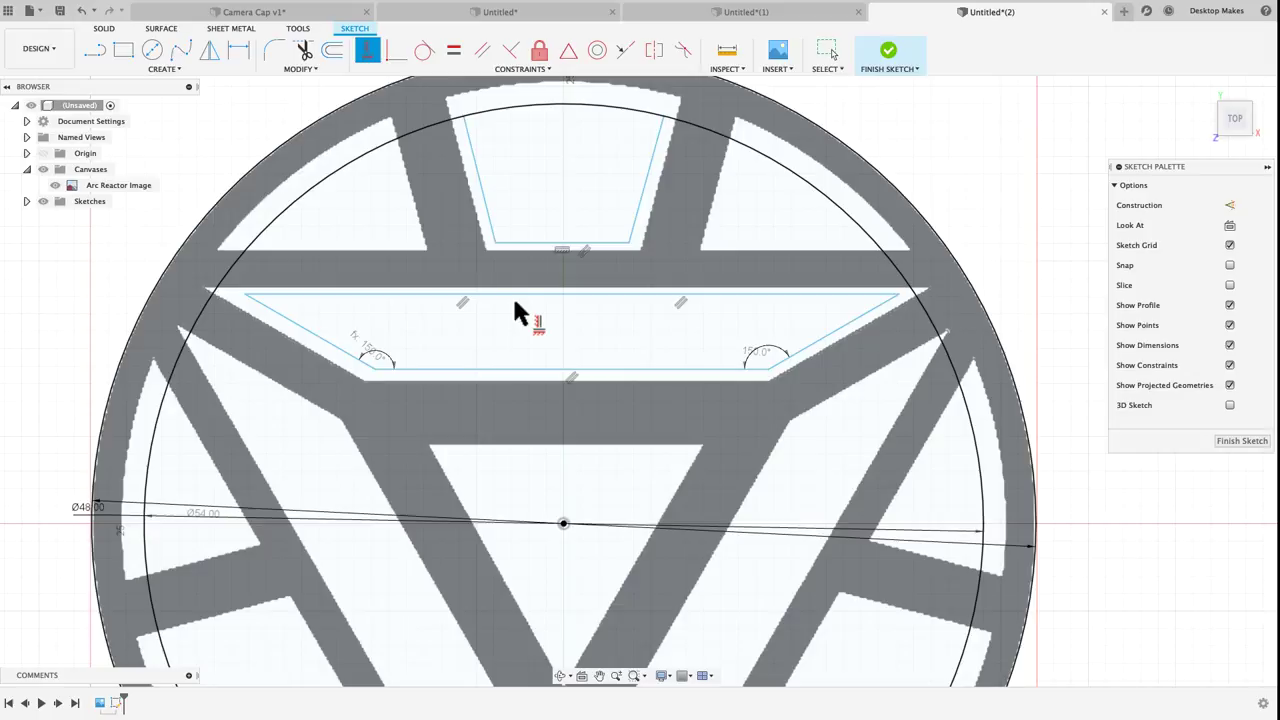
click(571, 291)
click(563, 522)
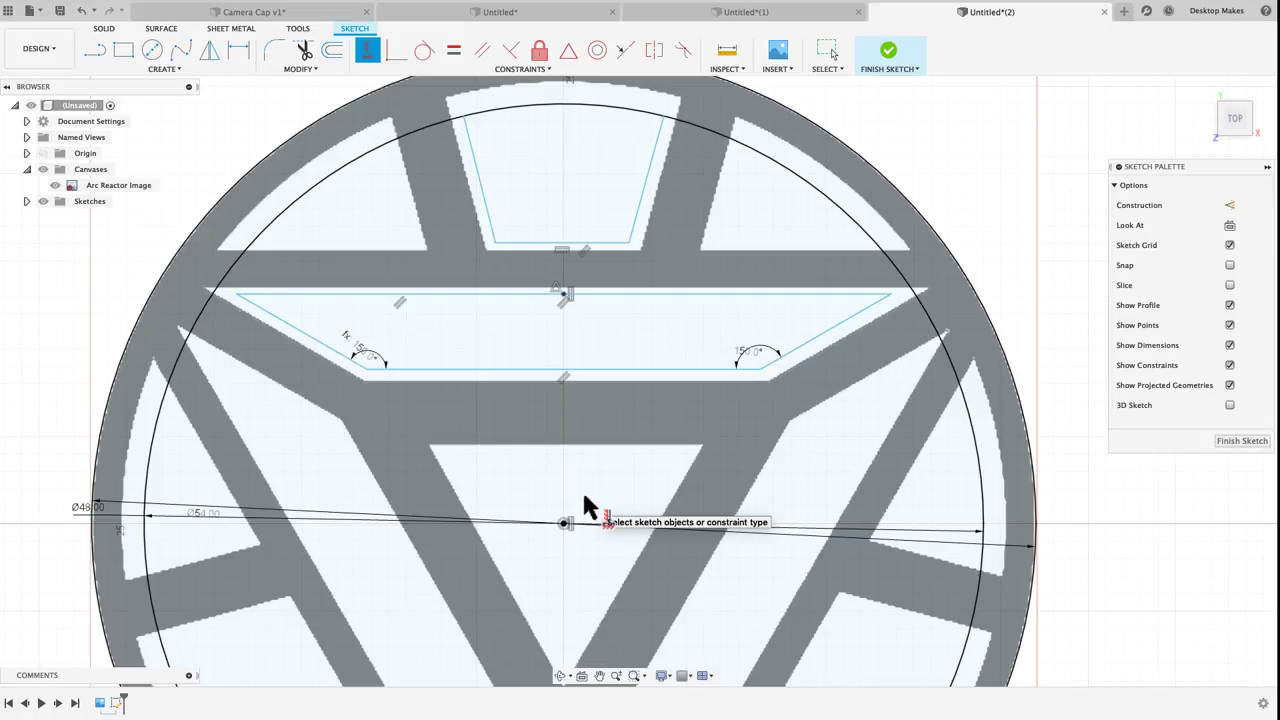
scroll(610, 486, down, 1)
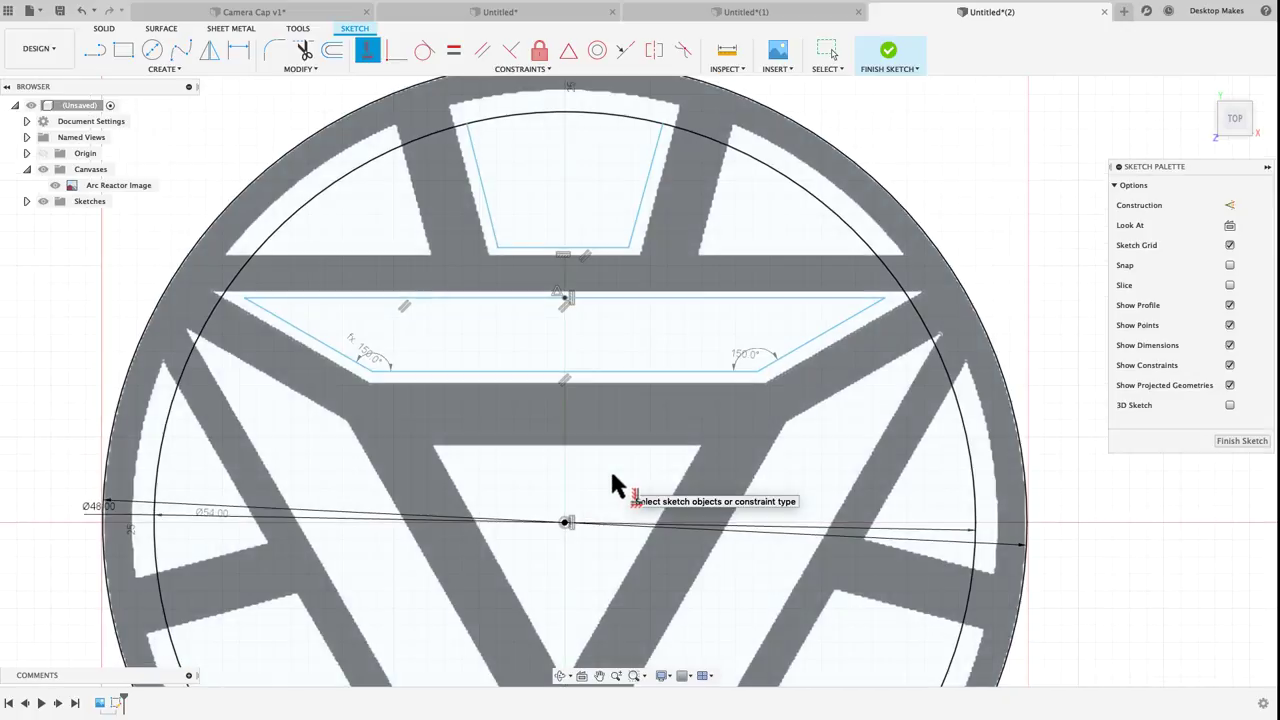
middle_drag(652, 500, 609, 460)
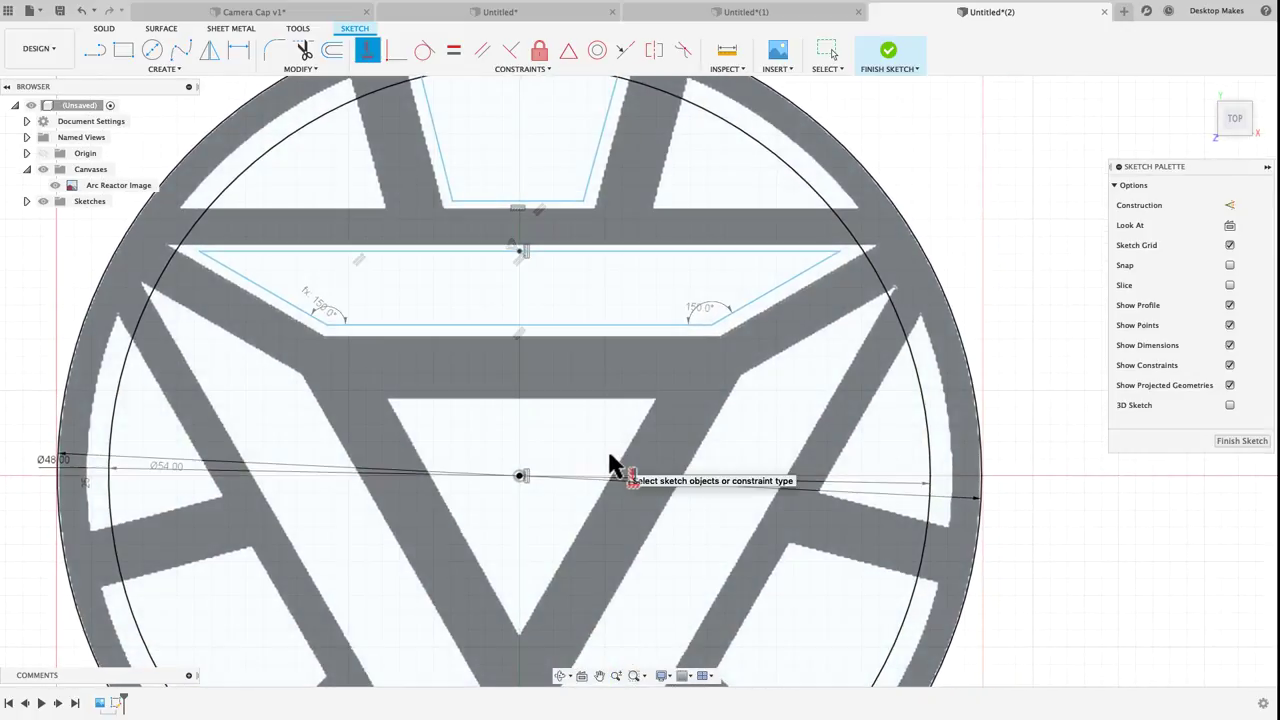
scroll(612, 458, down, 5)
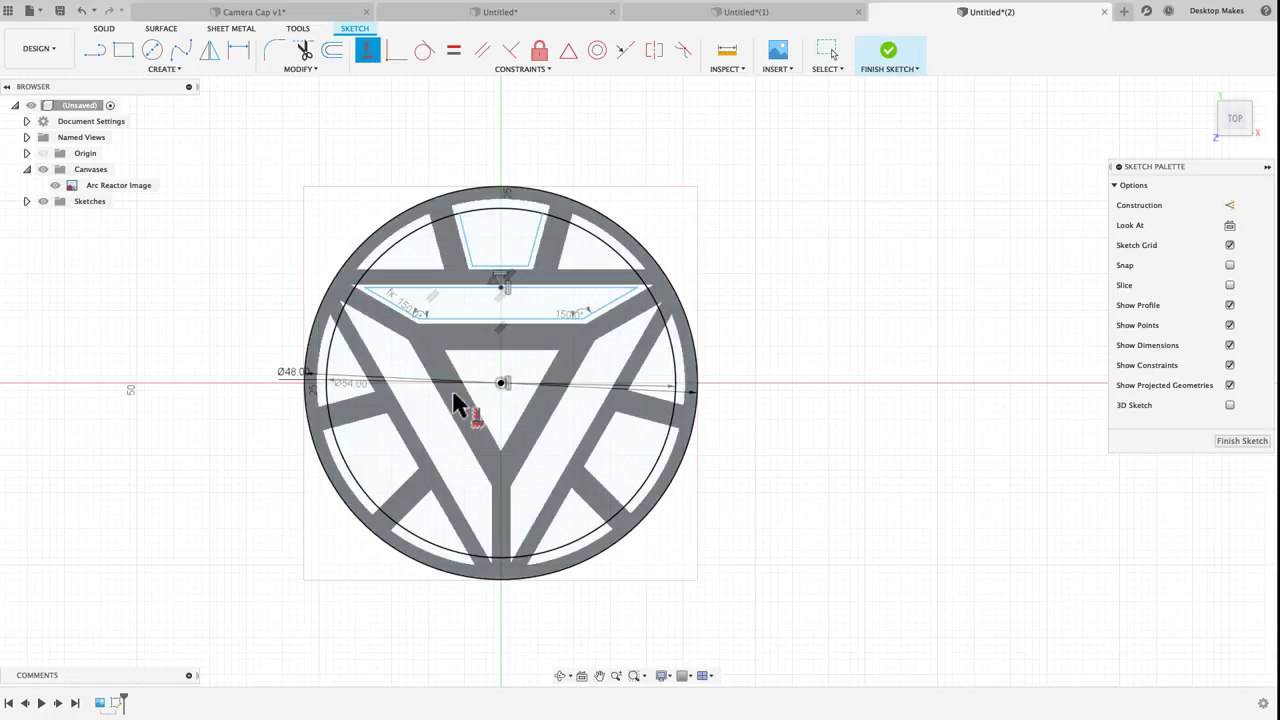
Draw the inverted triangle outlining the central opening
scroll(453, 395, up, 5)
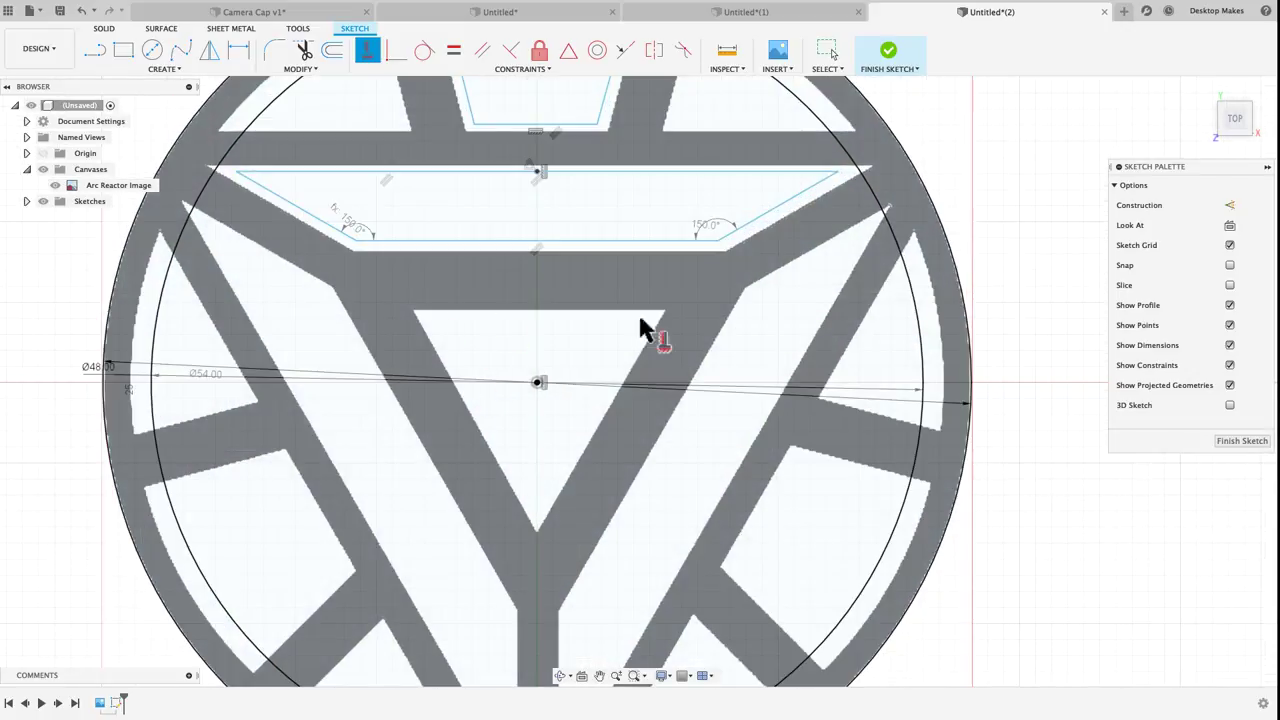
key(l)
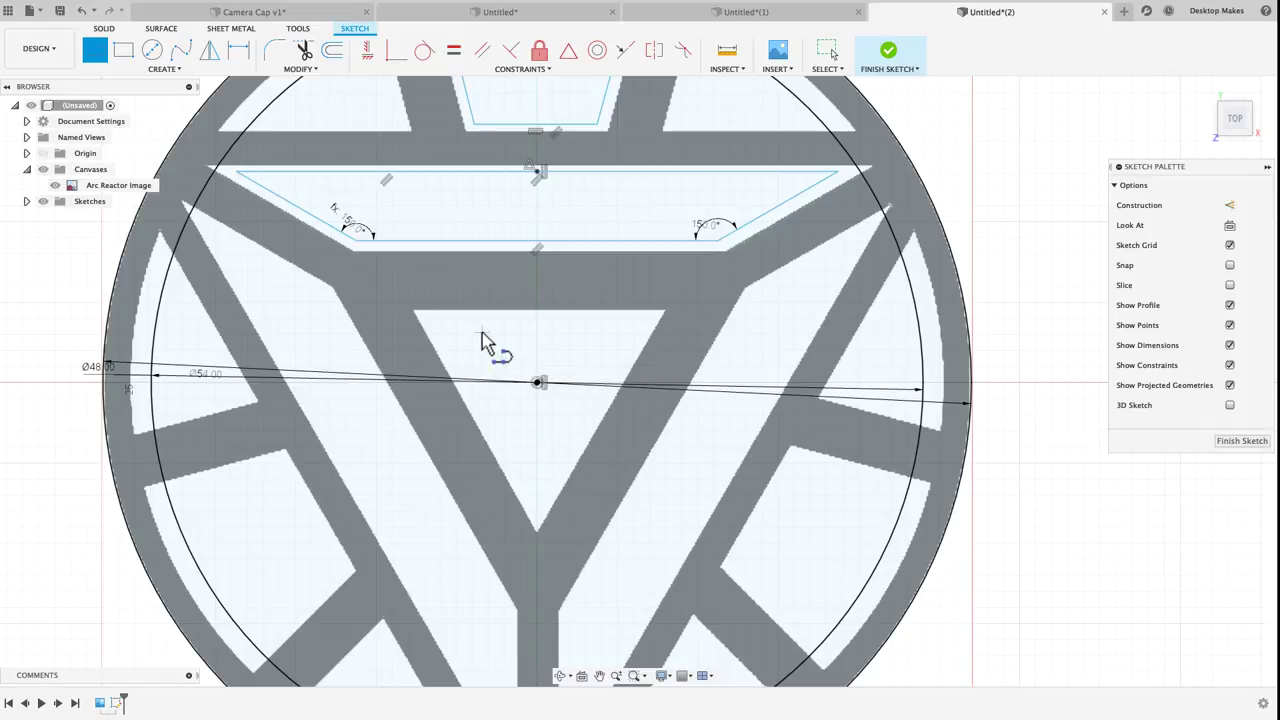
click(427, 318)
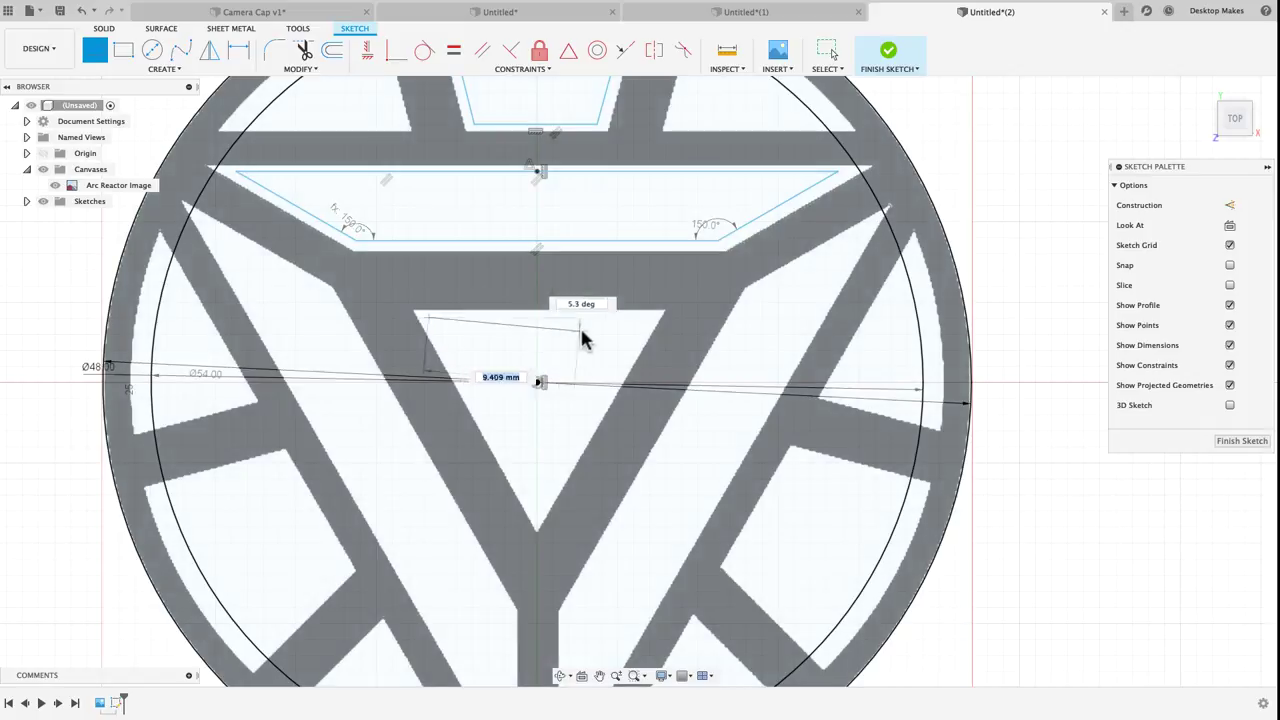
click(651, 318)
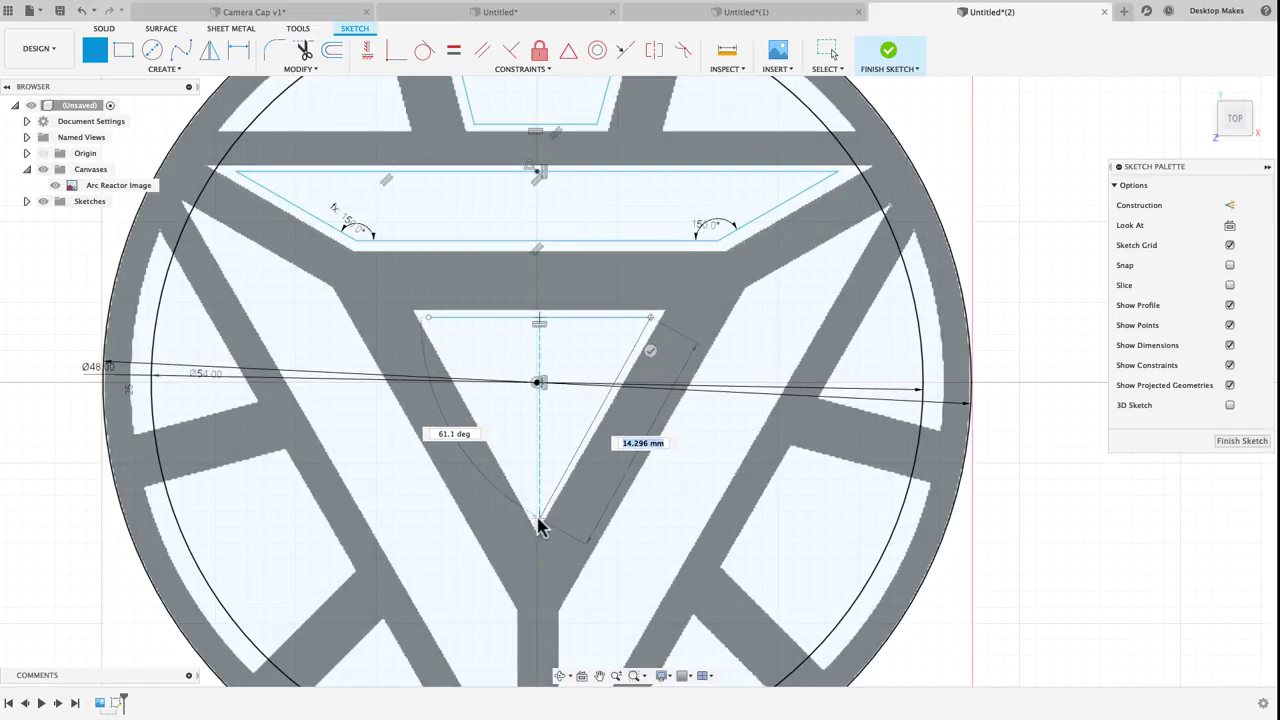
click(538, 519)
click(436, 329)
key(Escape)
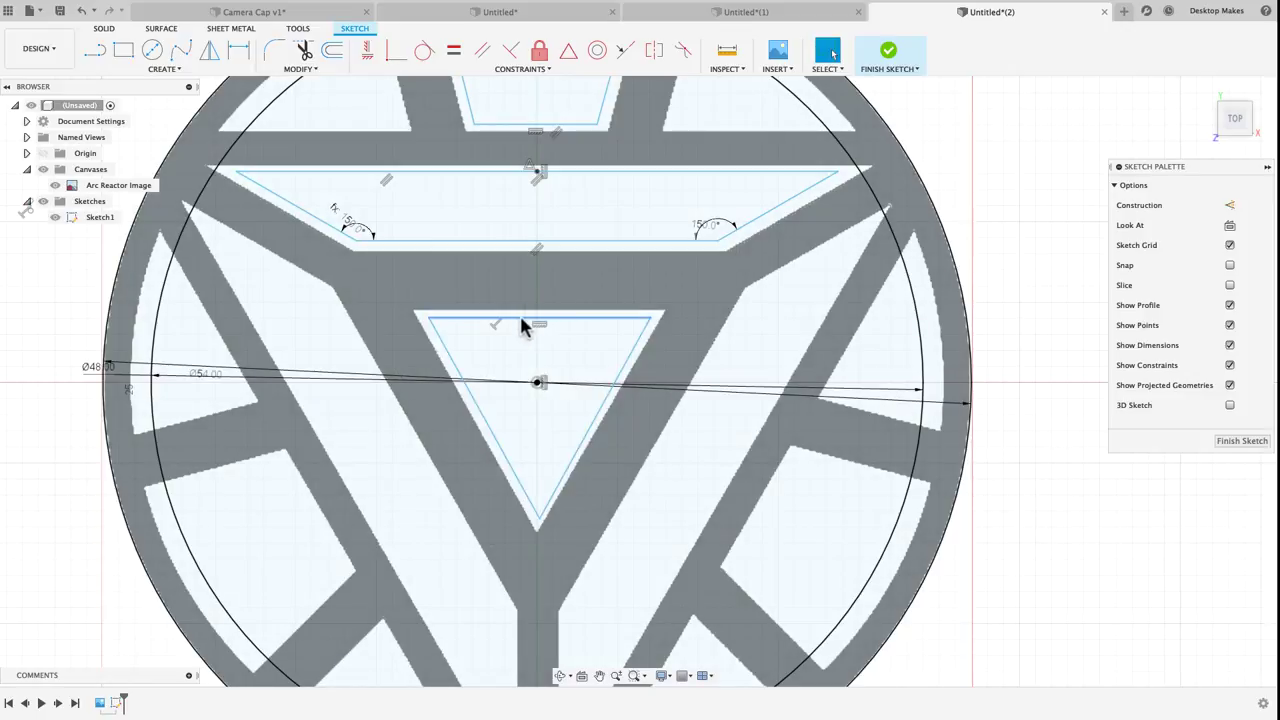
Make the triangle's top edge horizontal and align its midpoint and bottom vertex with the centre
click(369, 52)
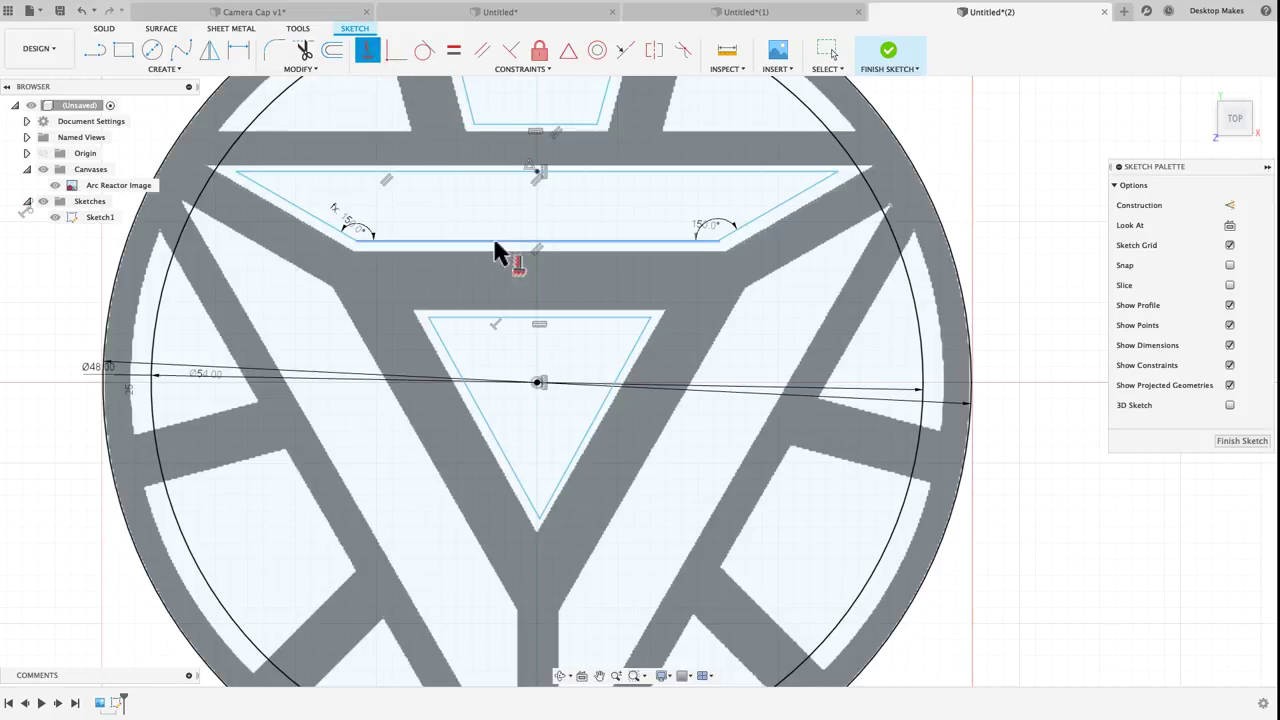
click(540, 322)
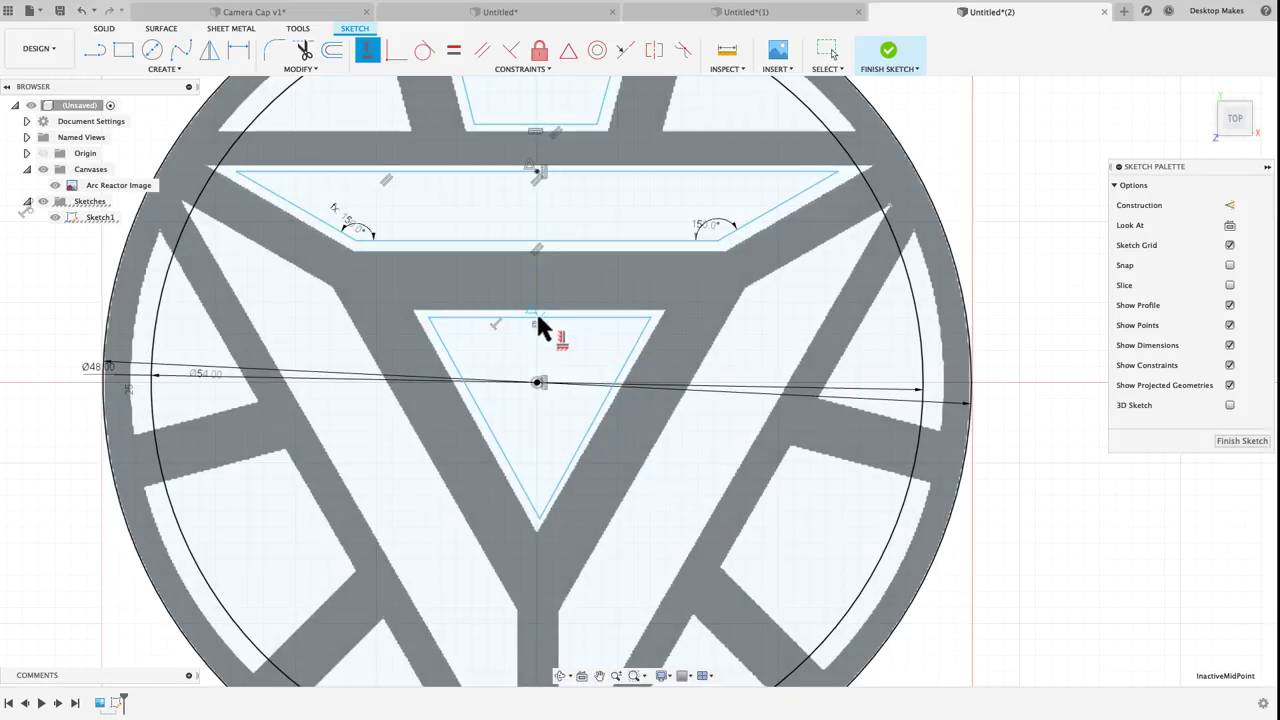
click(538, 381)
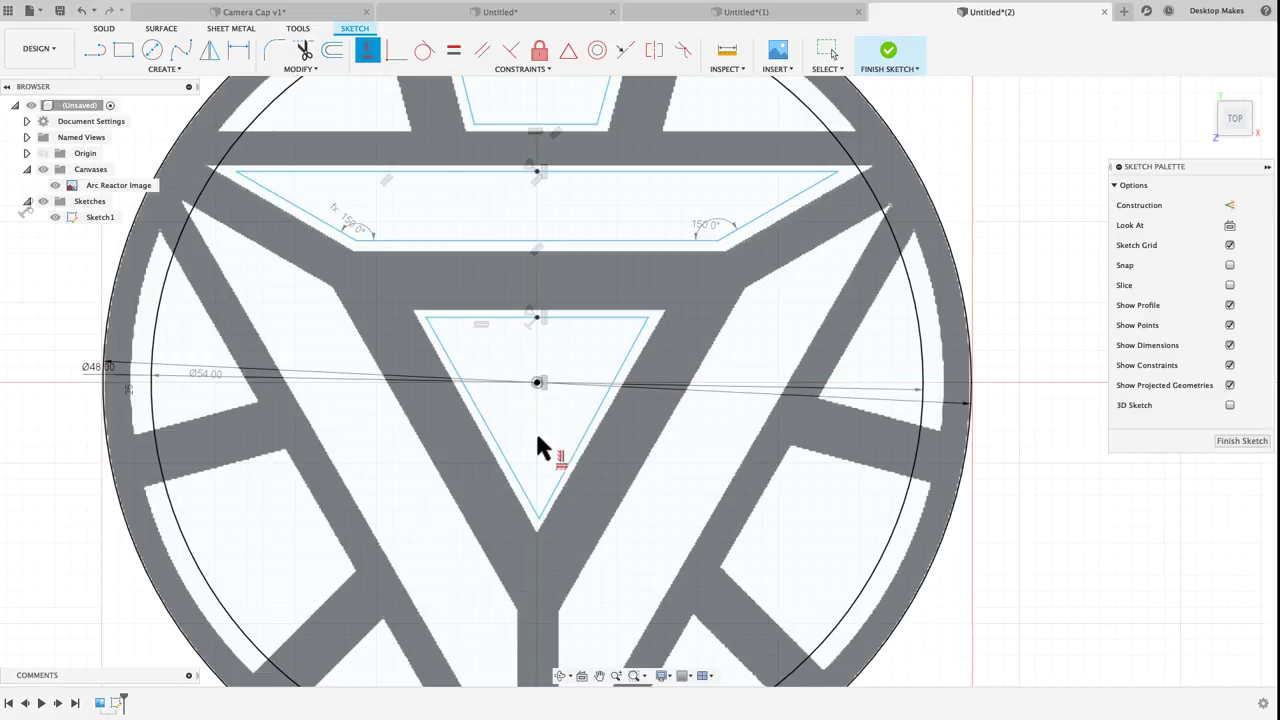
click(539, 520)
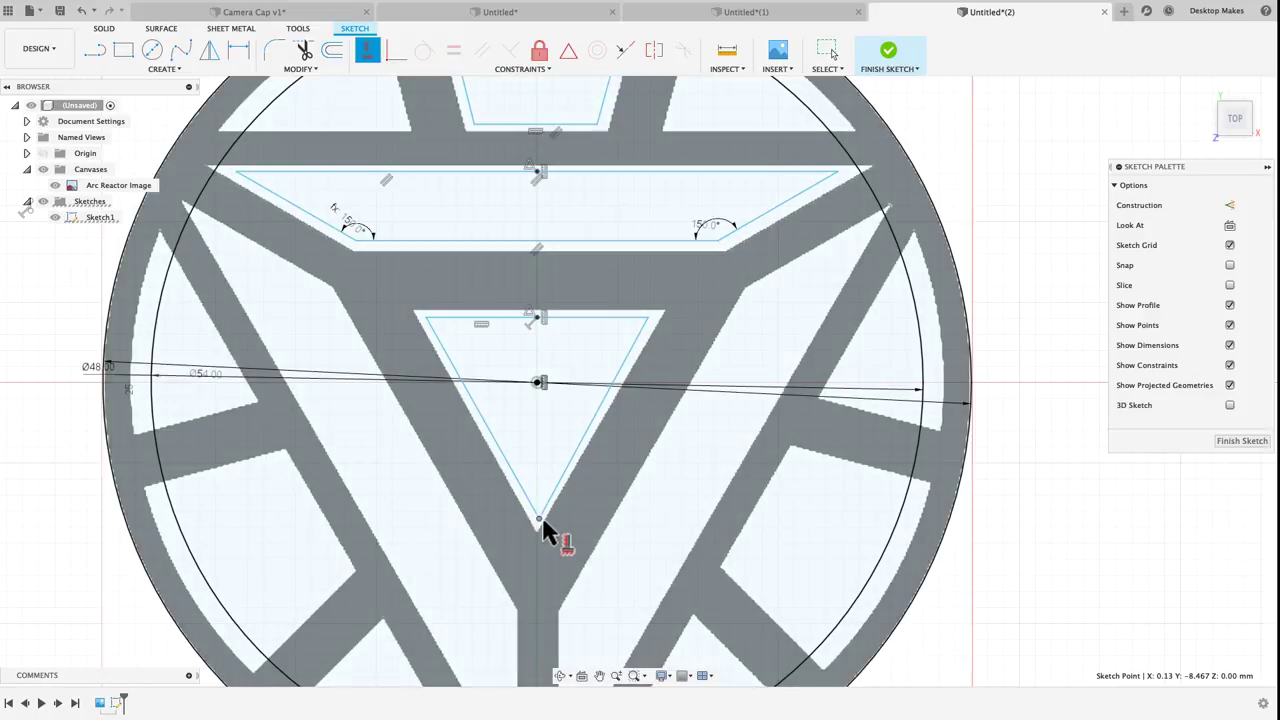
click(540, 383)
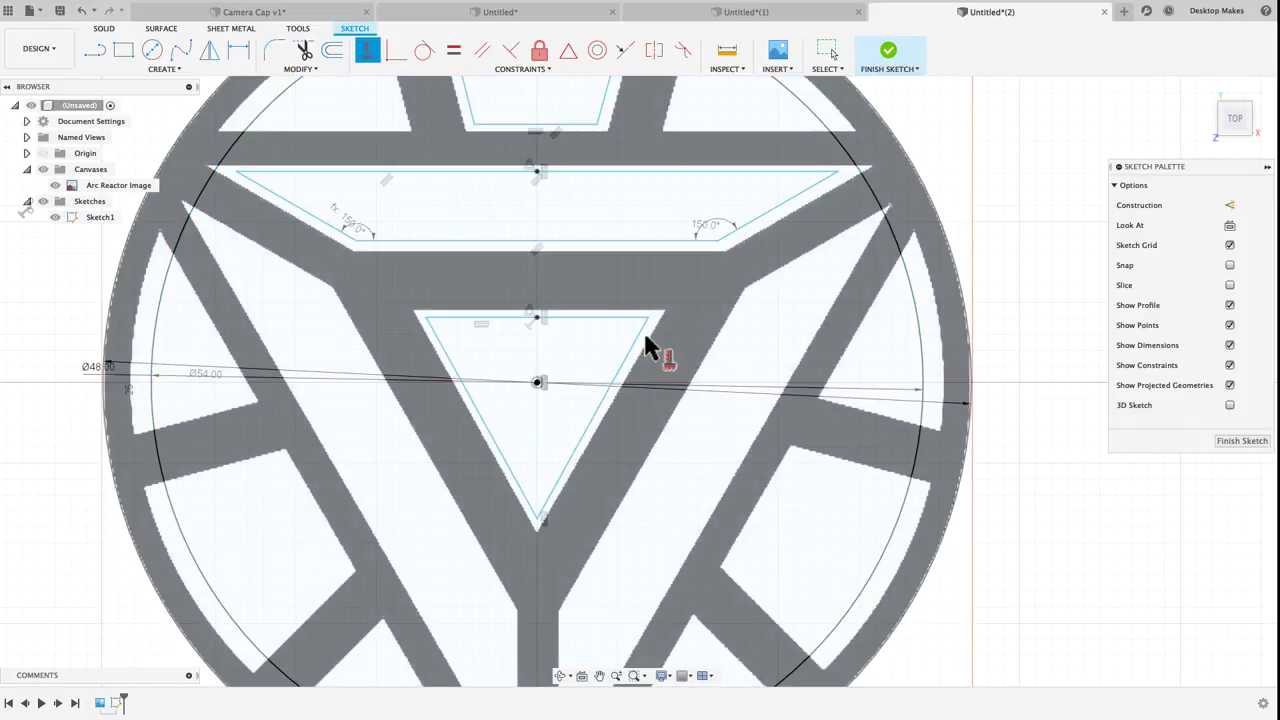
Outline the long slanted slot along the right-hand spoke
key(l)
mouse_move(809, 323)
middle_down()
mouse_move(743, 194)
mouse_move(705, 268)
middle_up()
scroll(705, 268, down, 3)
click(655, 258)
click(745, 207)
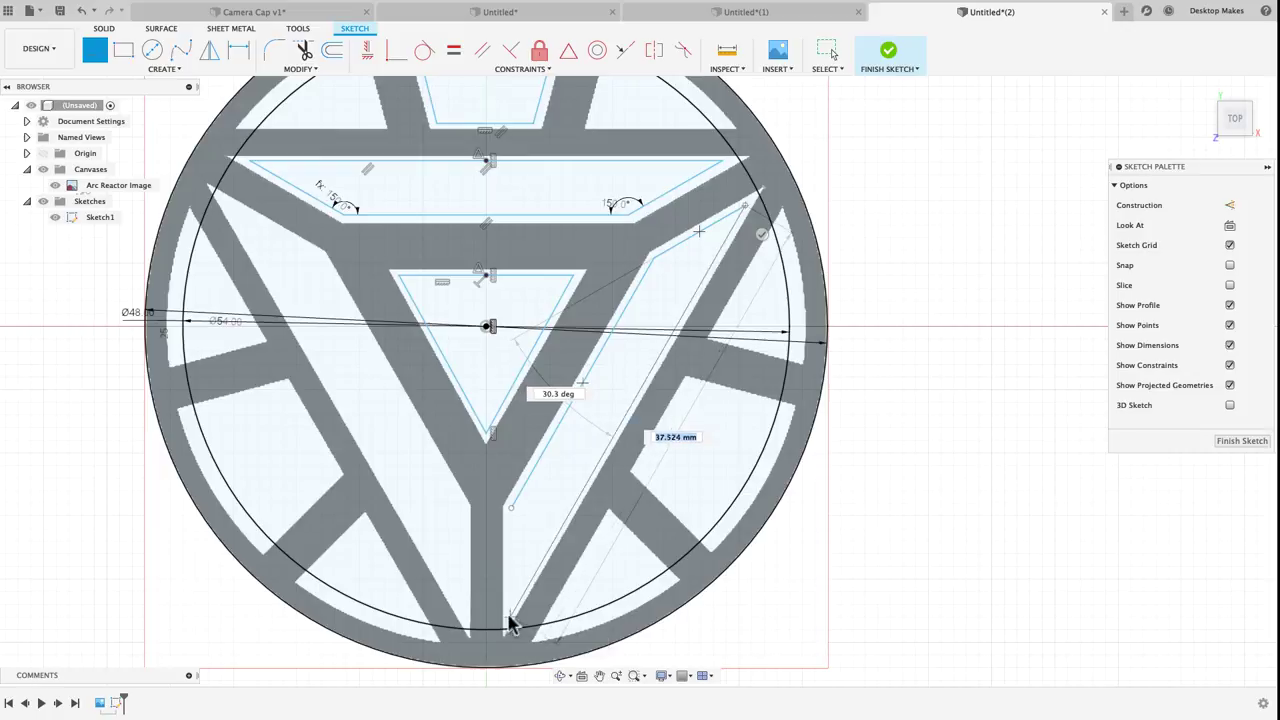
click(510, 618)
click(725, 235)
click(714, 277)
key(Return)
click(508, 571)
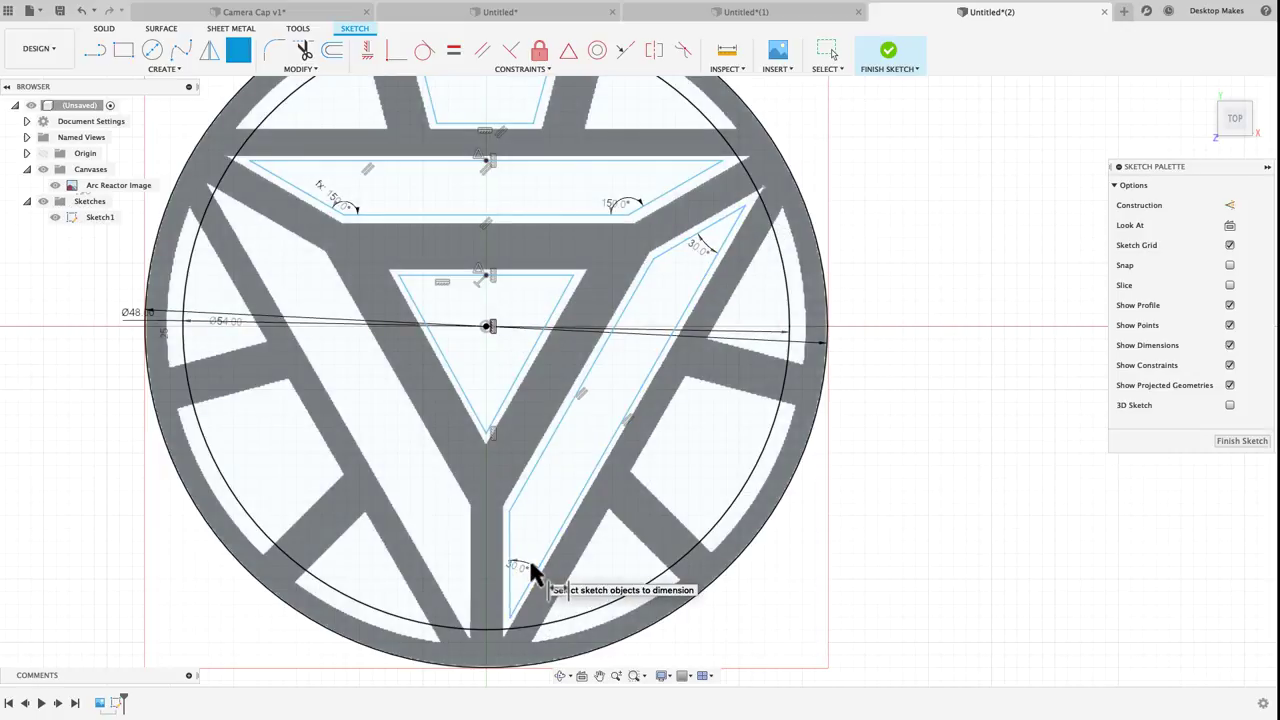
click(529, 571)
key(Return)
Trace the lower-right window beside the spoke with a line chain
key(l)
click(778, 243)
click(718, 336)
click(789, 346)
click(776, 405)
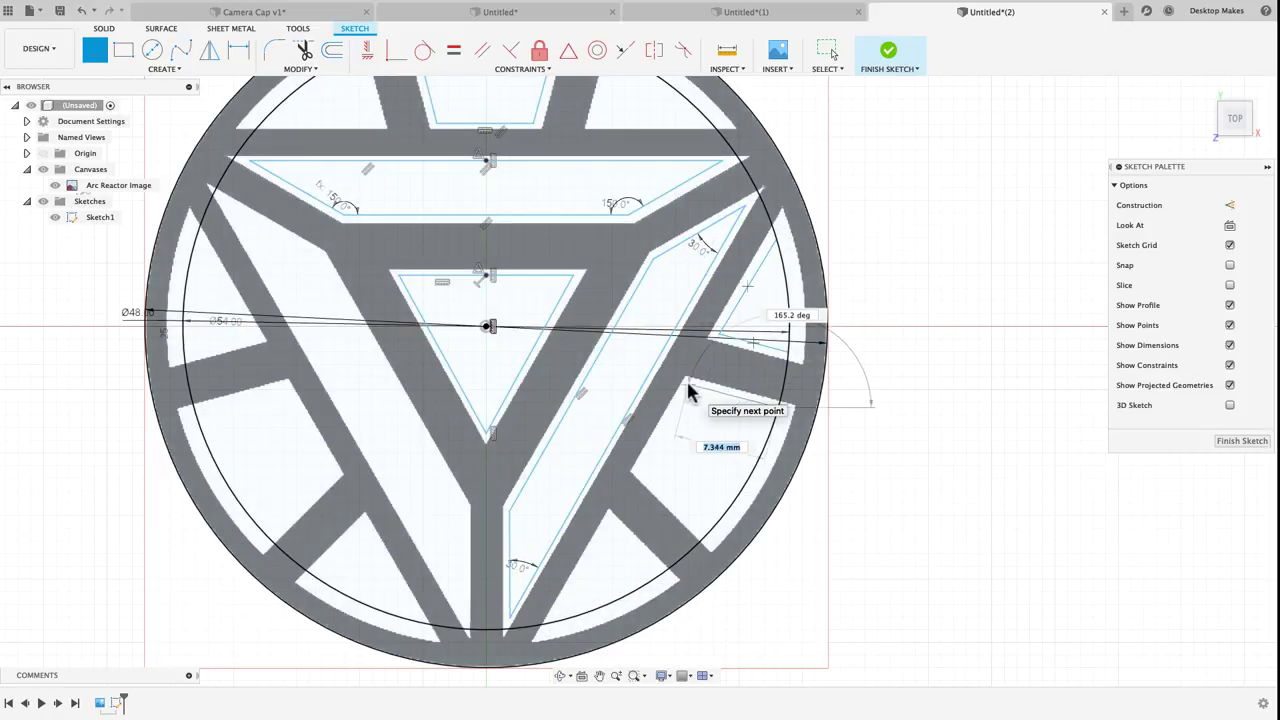
click(688, 381)
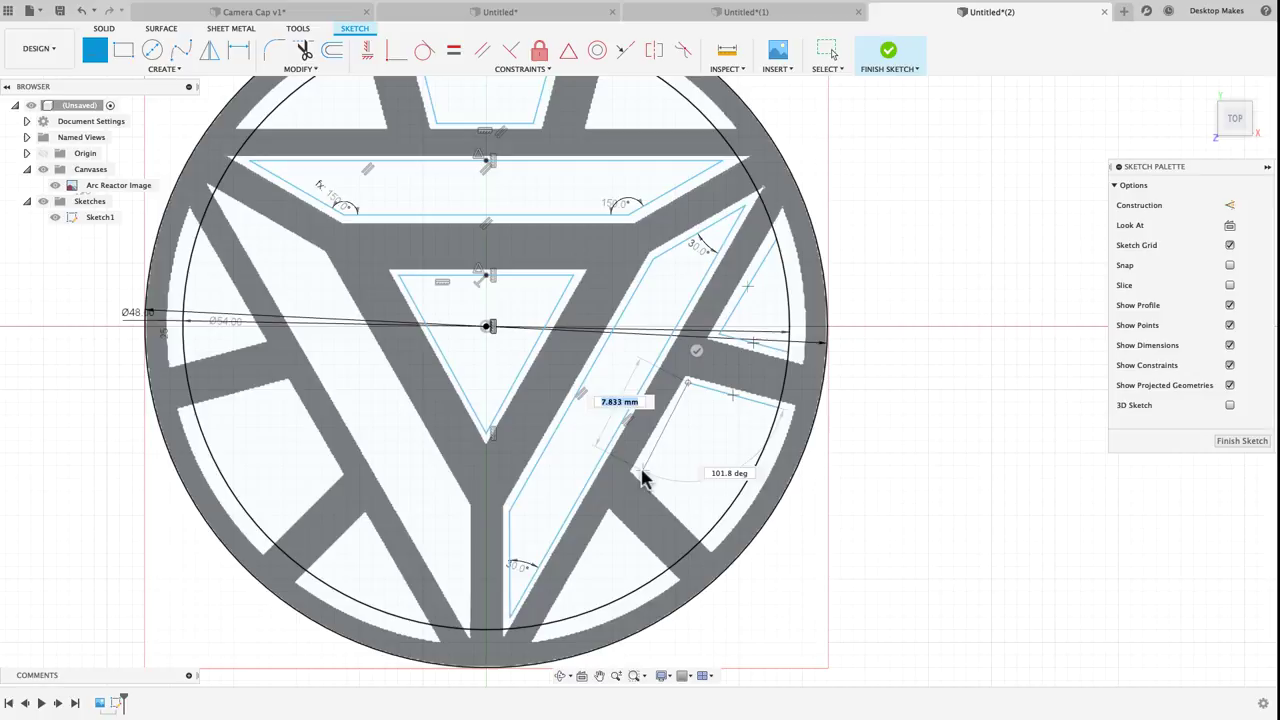
click(639, 471)
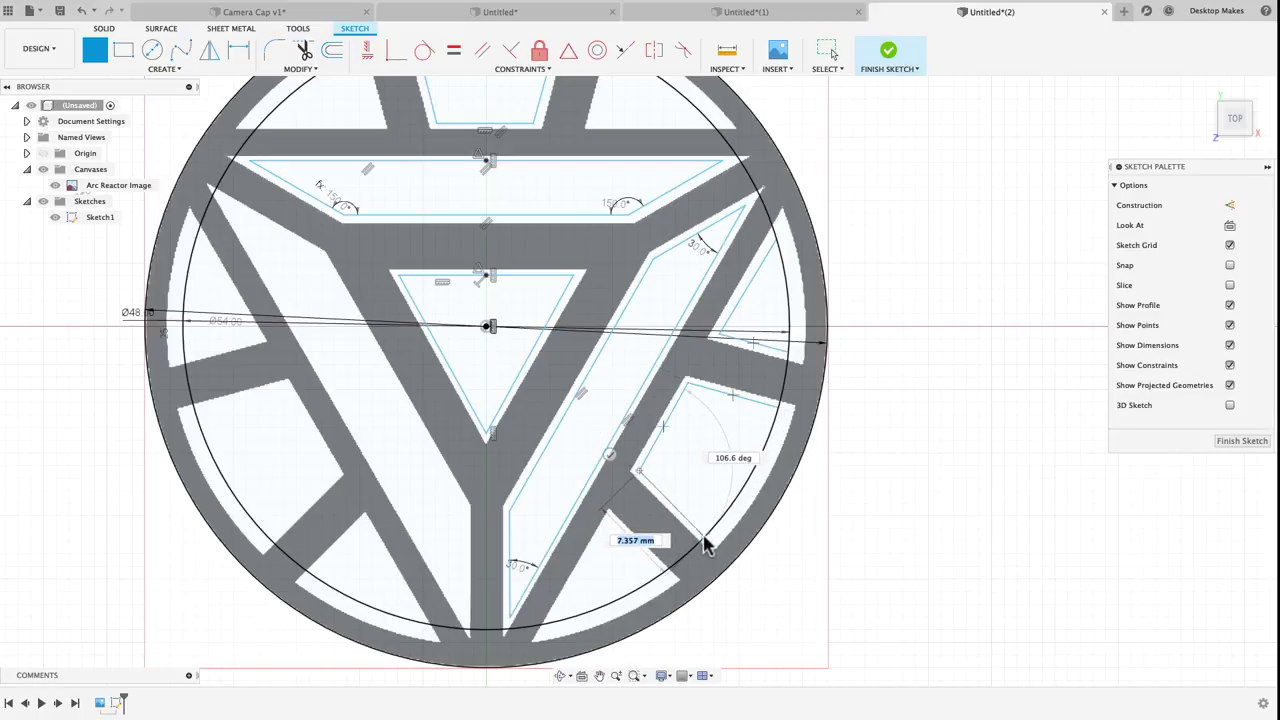
click(610, 520)
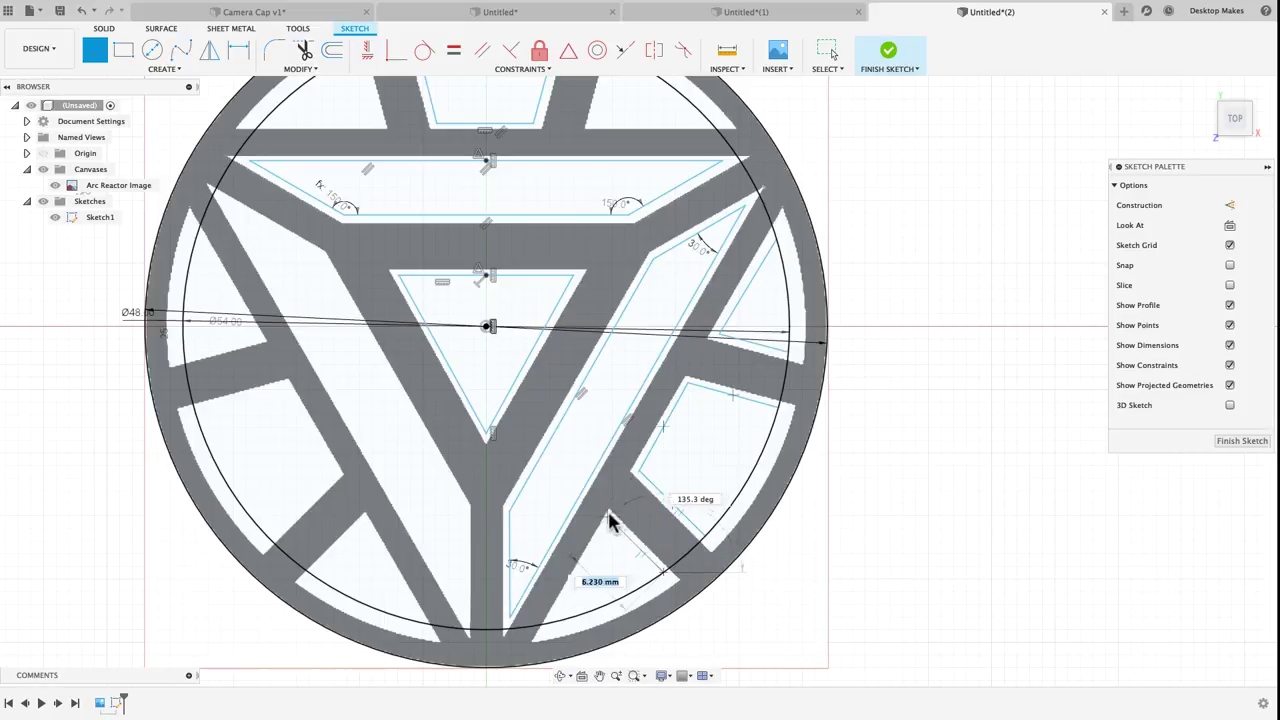
double_click(553, 628)
Draw the horizontal edge of the small upper-right window
scroll(723, 558, down, 3)
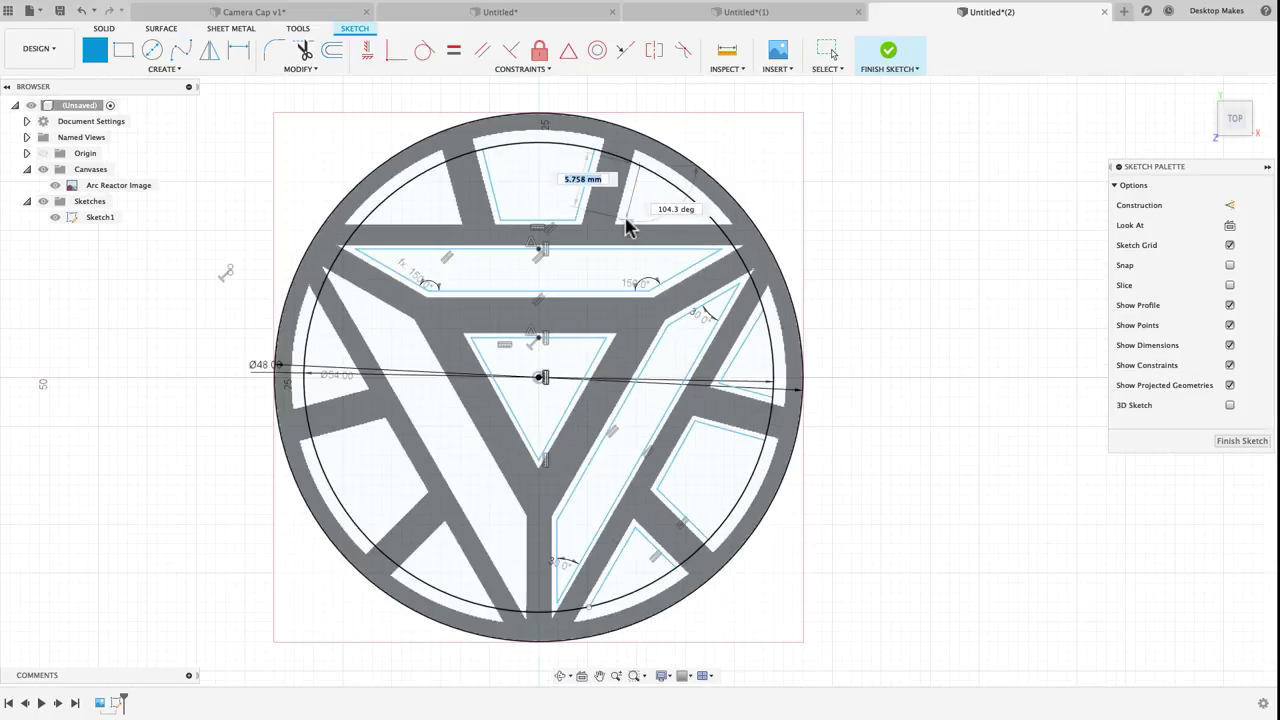
click(624, 219)
click(729, 219)
key(Escape)
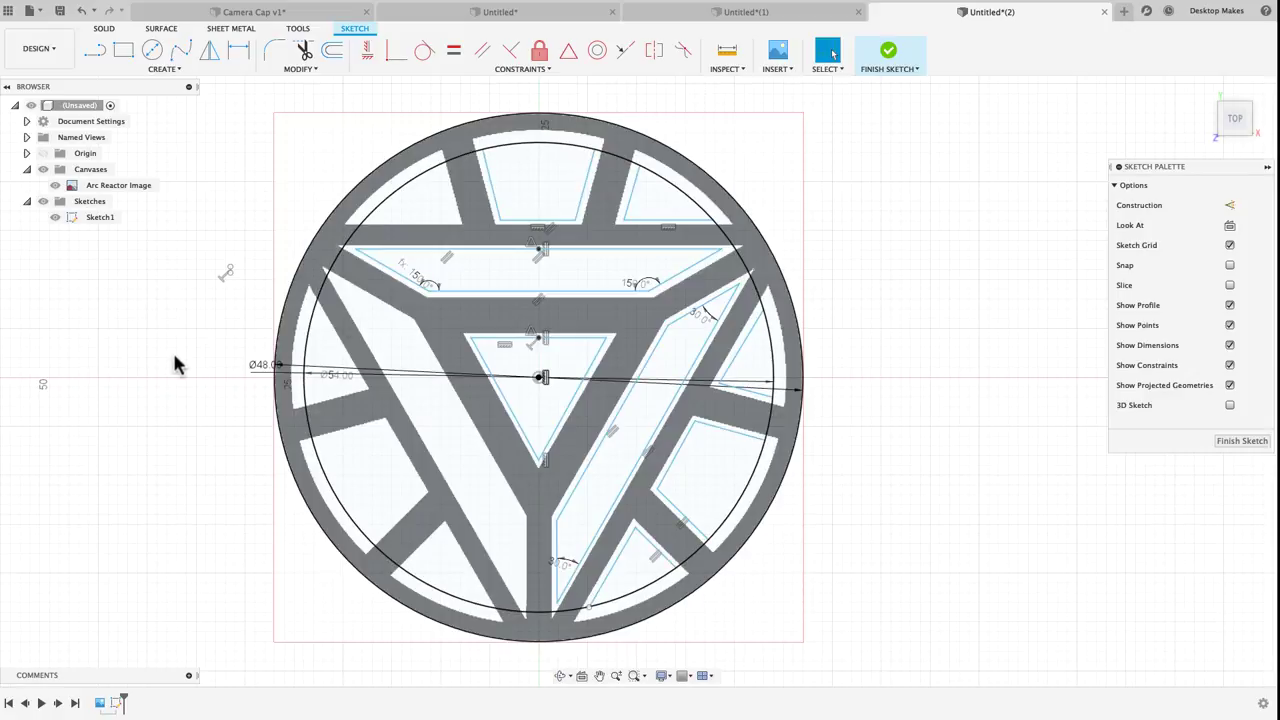
Draw a short vertical construction line straight down from the centre point
key(l)
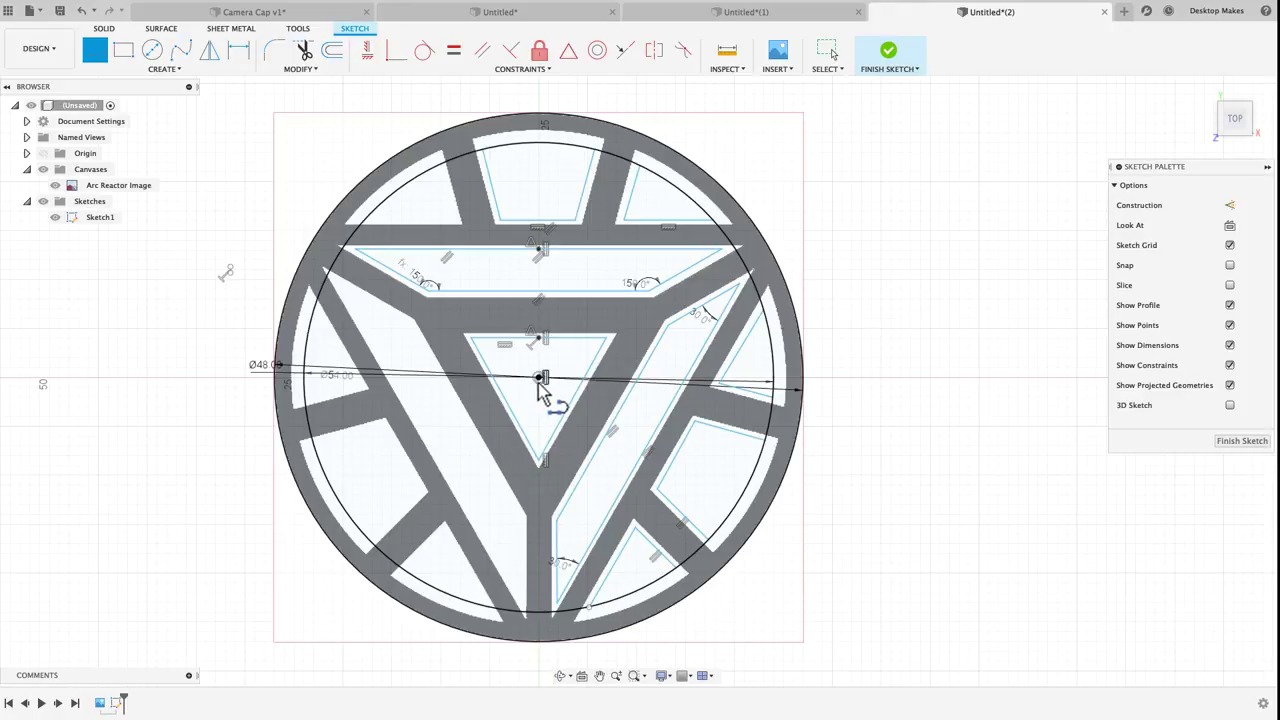
click(540, 379)
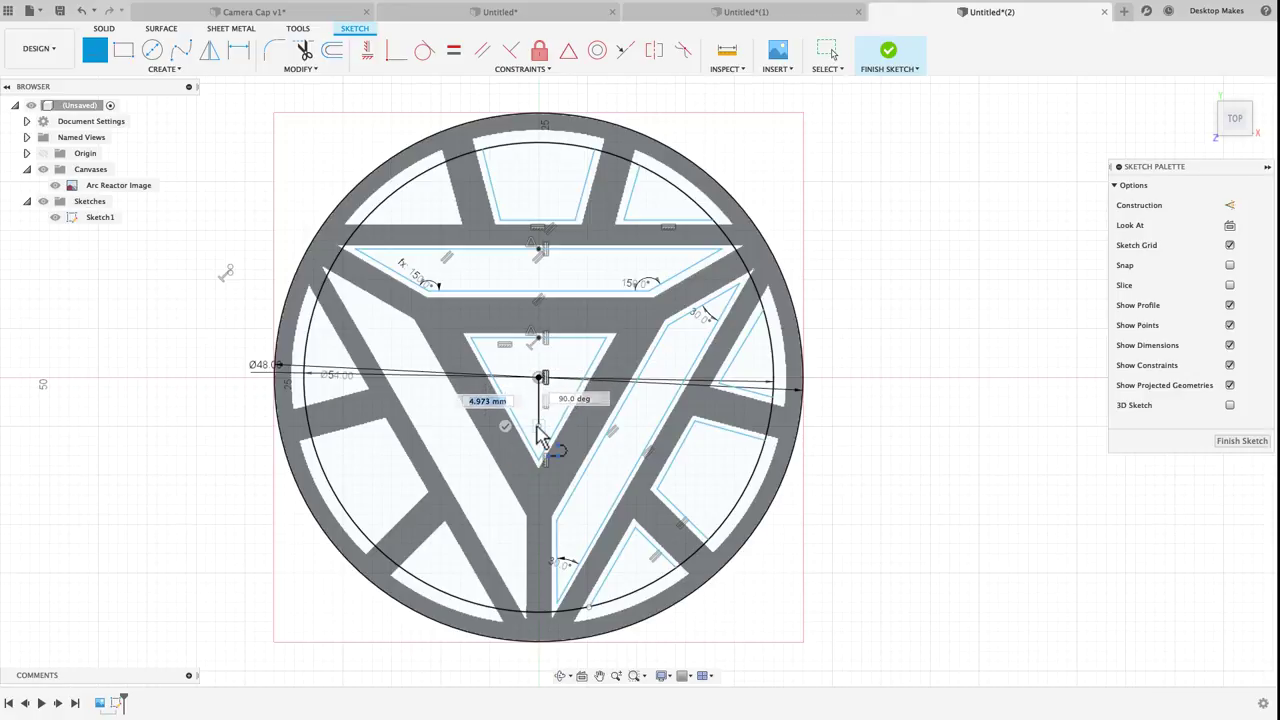
click(538, 430)
key(Escape)
click(540, 417)
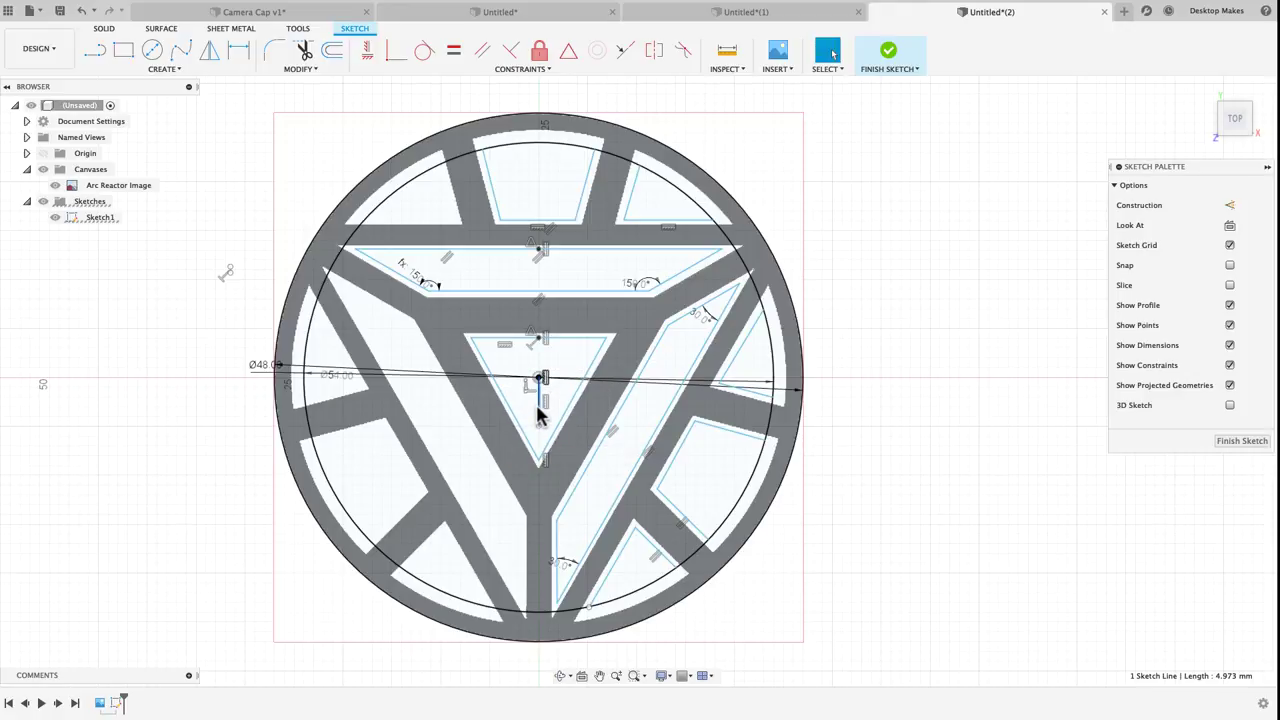
key(x)
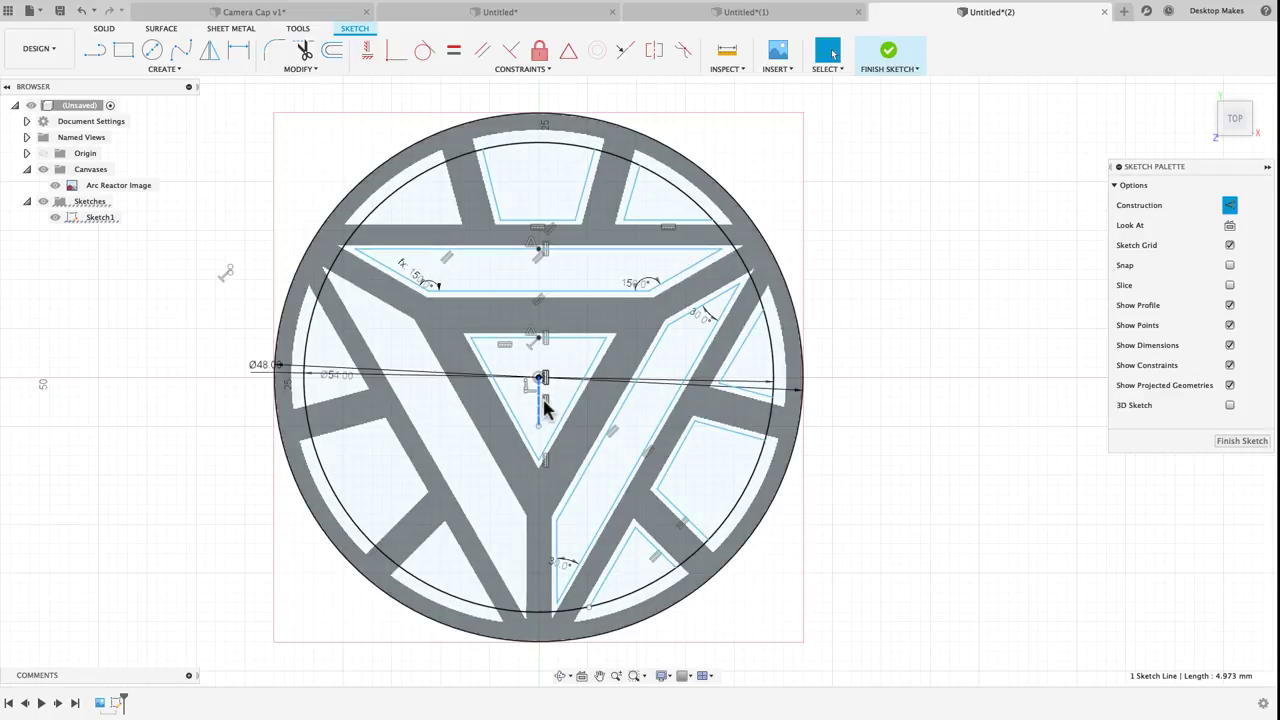
Mirror the right-side slot, triangle and quadrilateral outlines across the vertical construction line
click(137, 63)
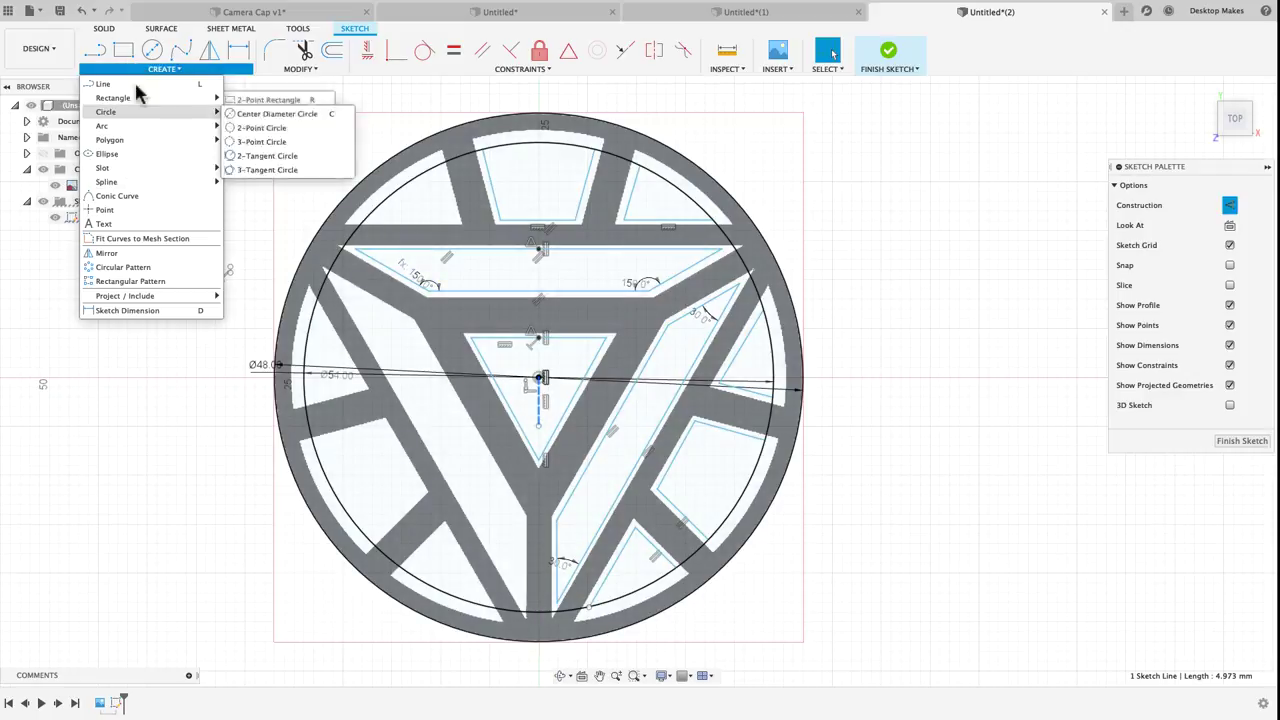
click(136, 252)
click(630, 200)
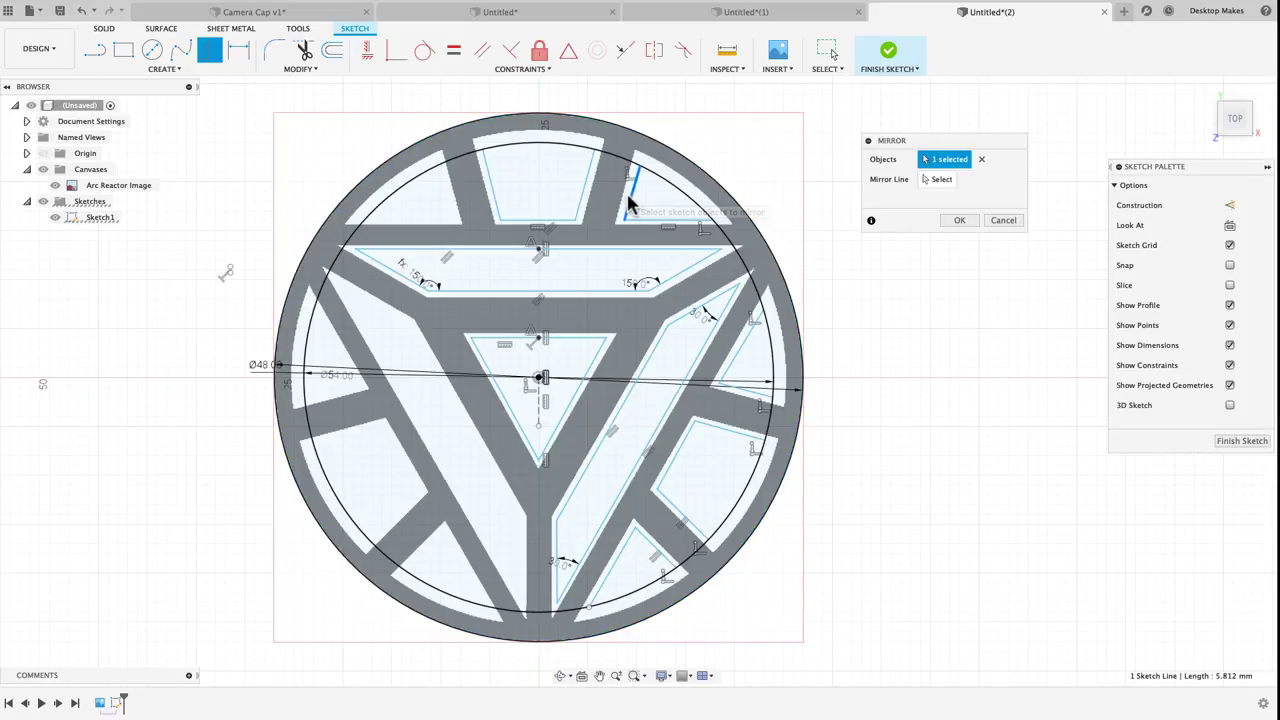
click(637, 217)
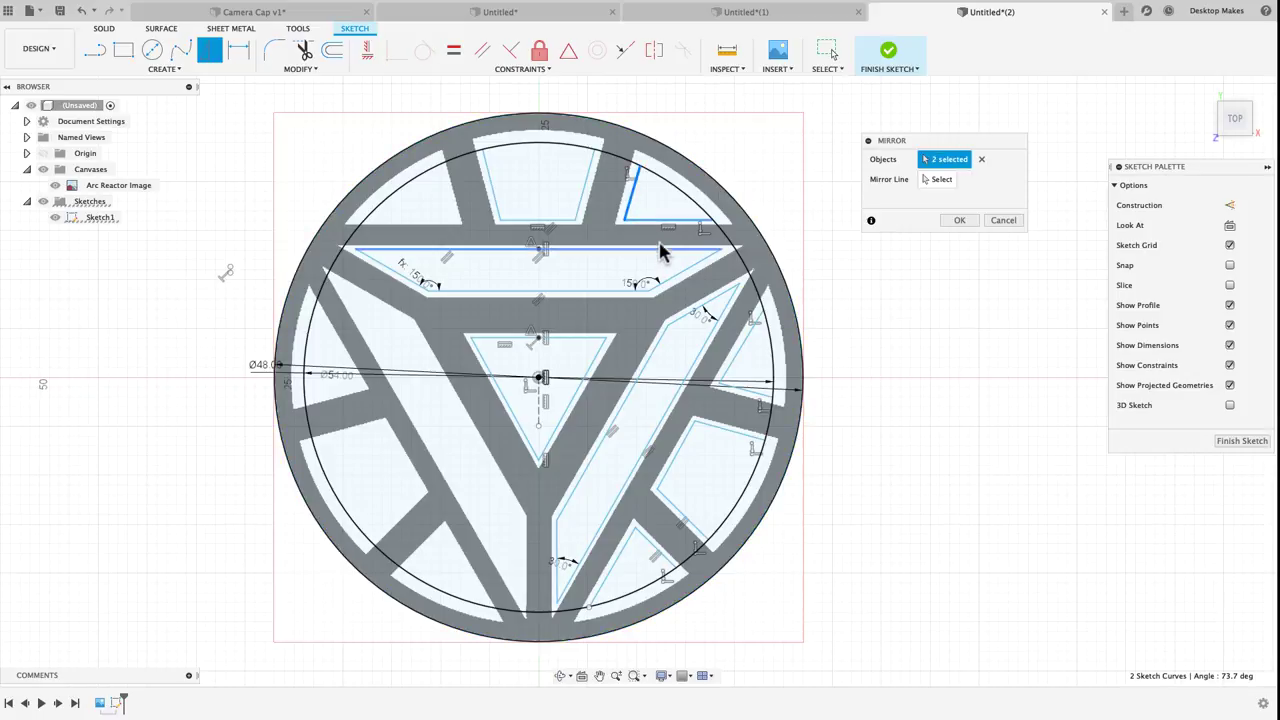
double_click(692, 309)
double_click(745, 356)
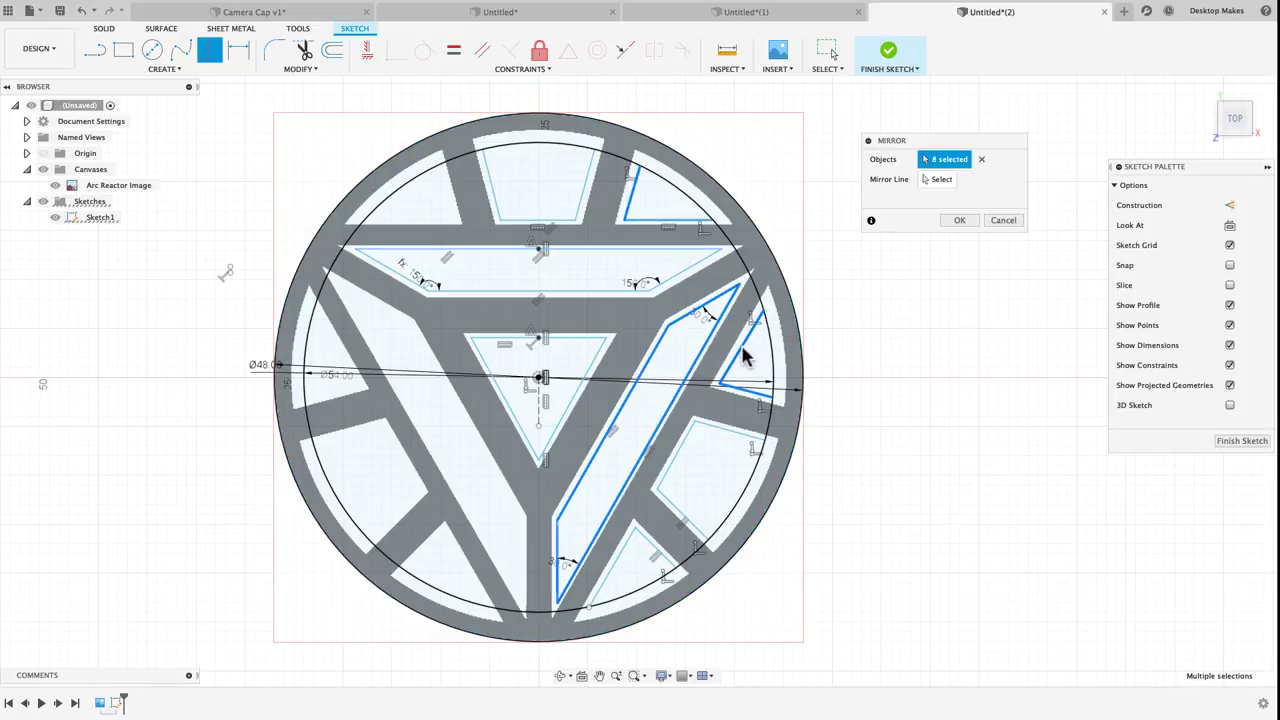
double_click(733, 437)
click(628, 545)
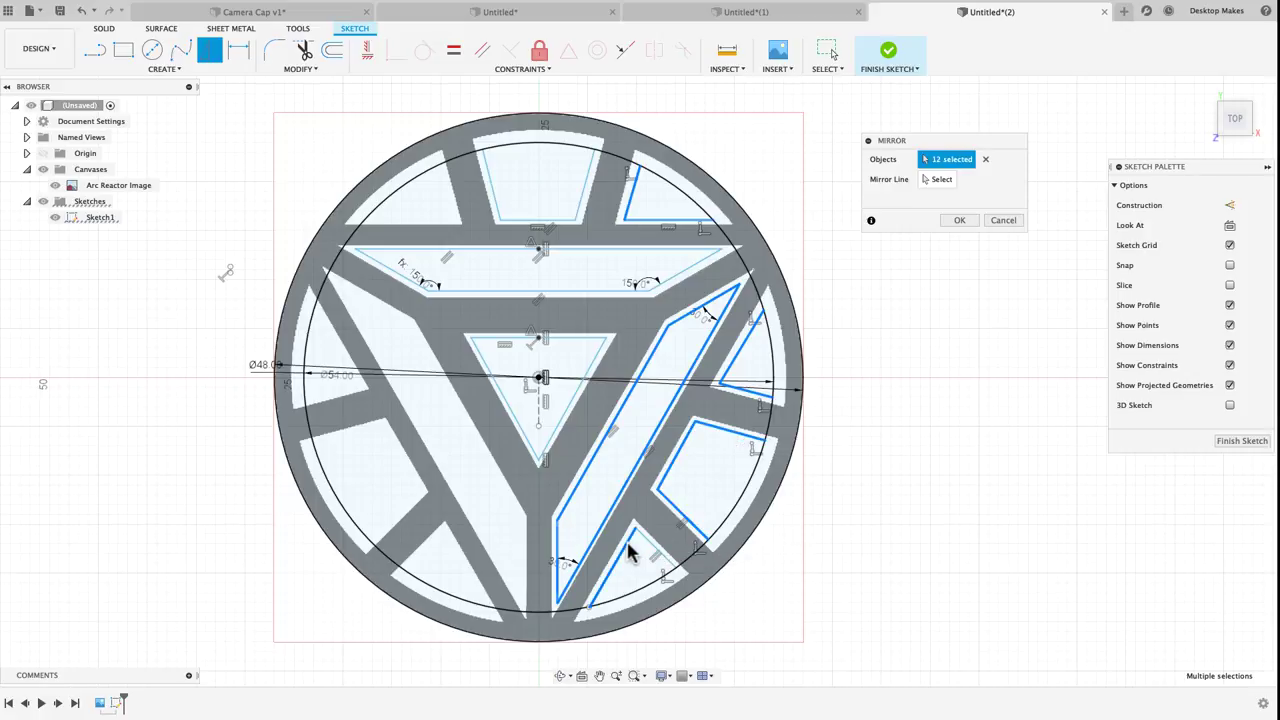
click(940, 179)
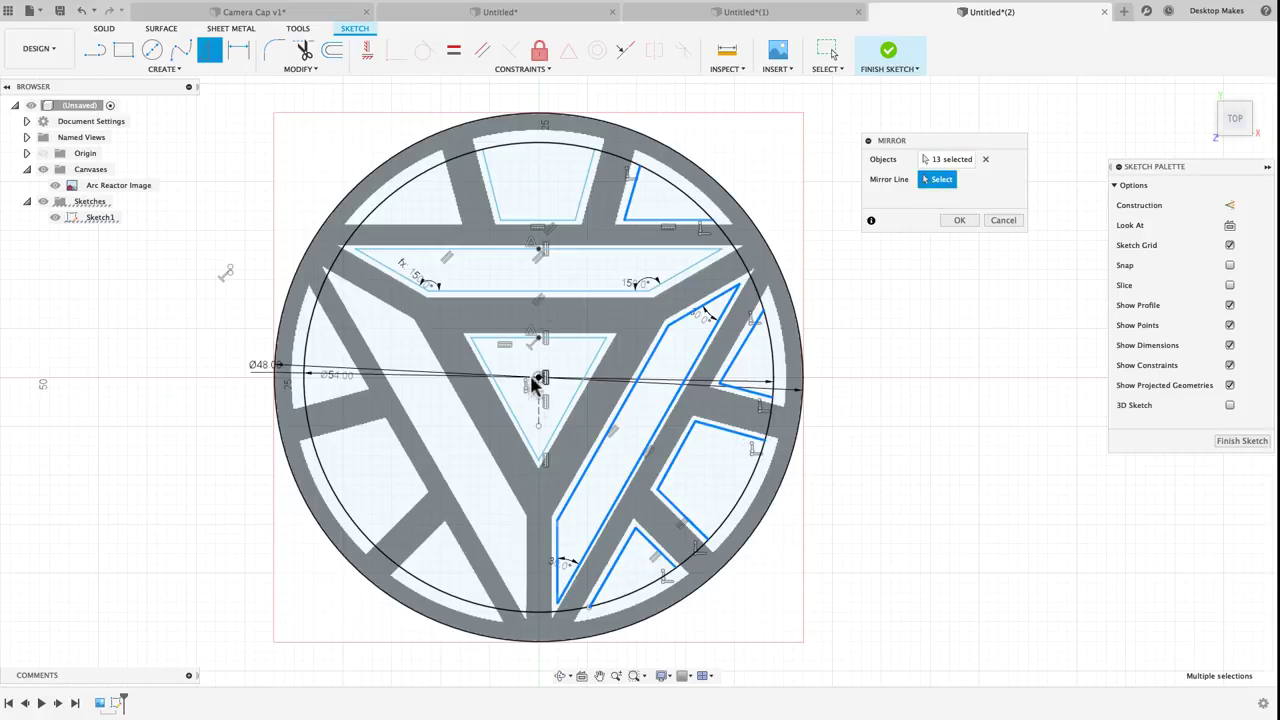
click(539, 419)
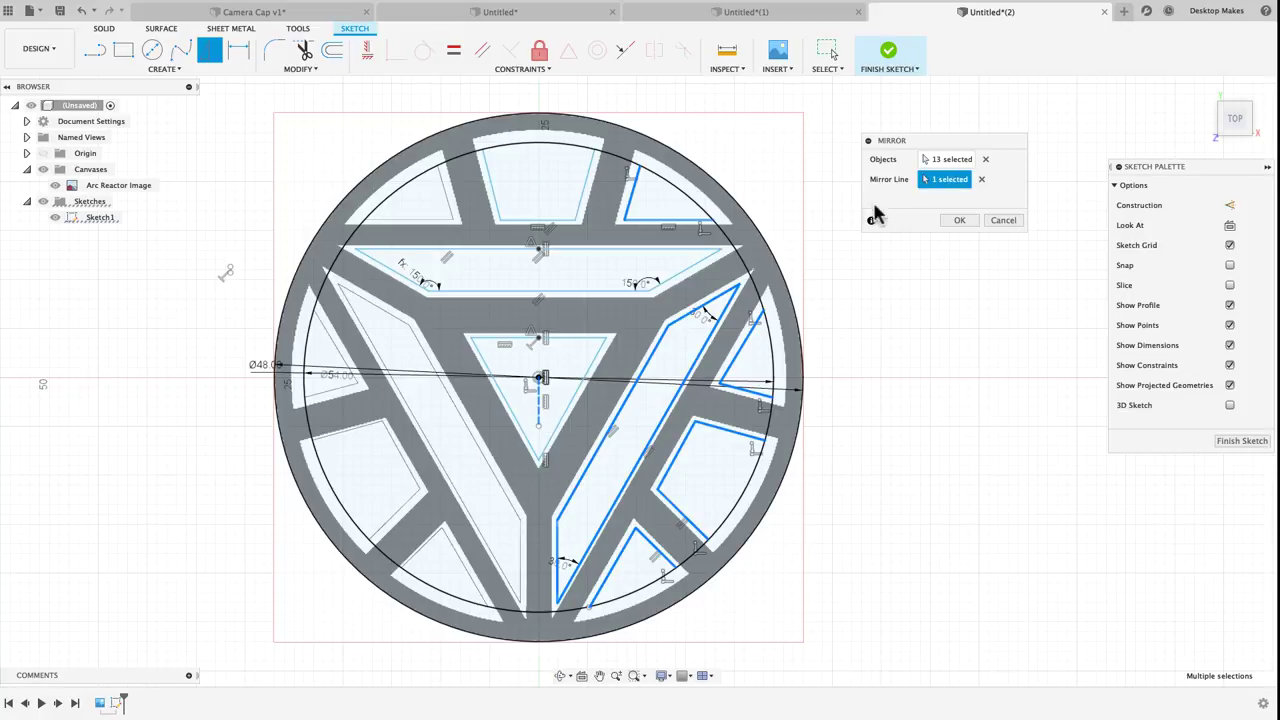
click(958, 221)
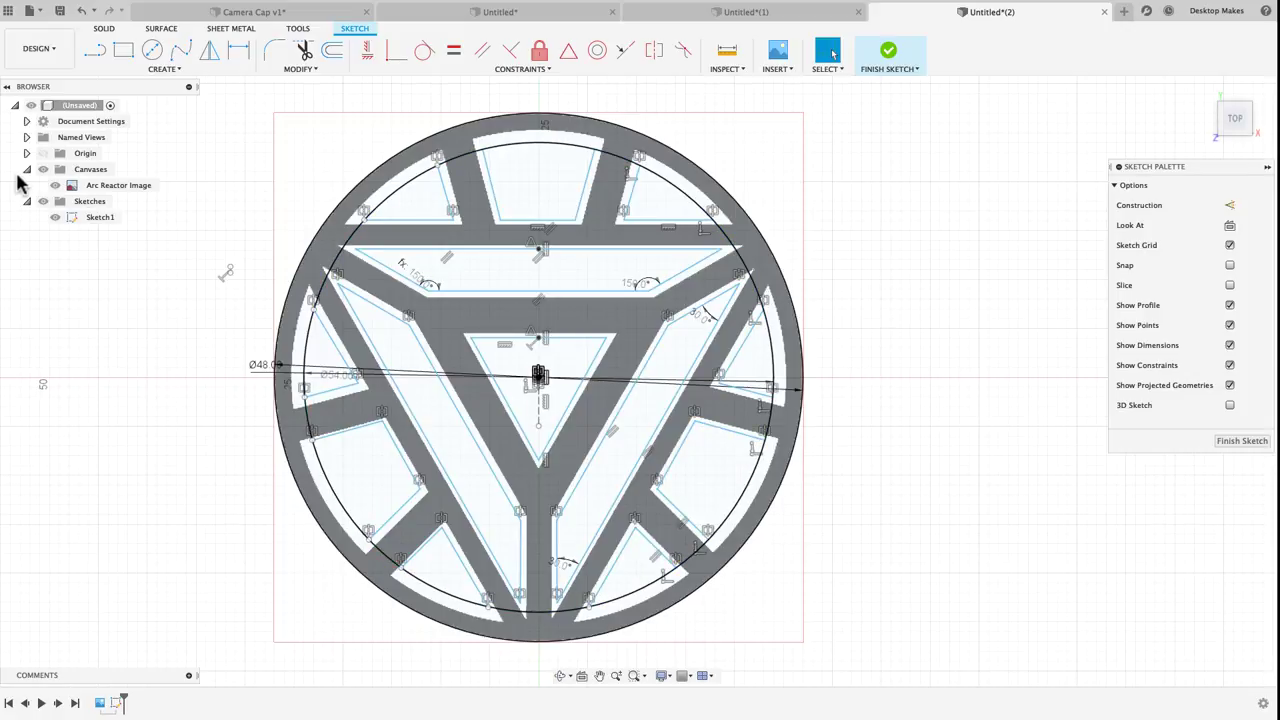
Hide the arc reactor reference image and finish the sketch
click(43, 170)
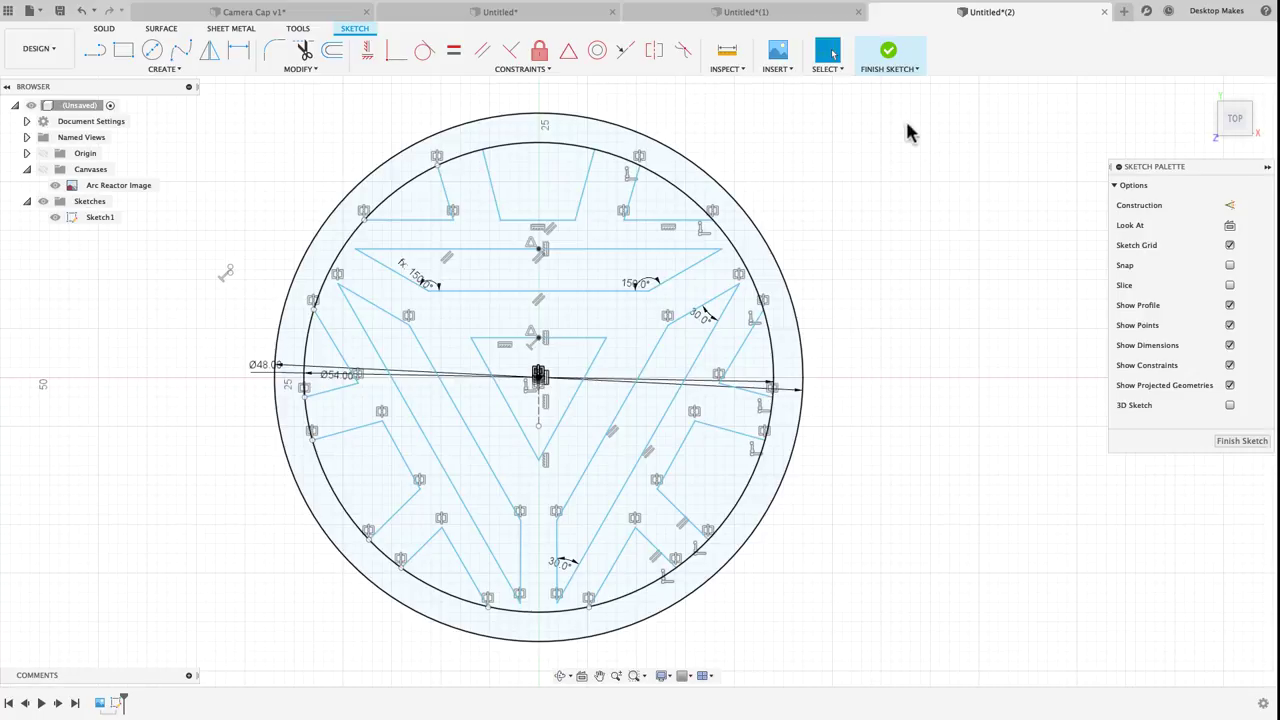
click(890, 62)
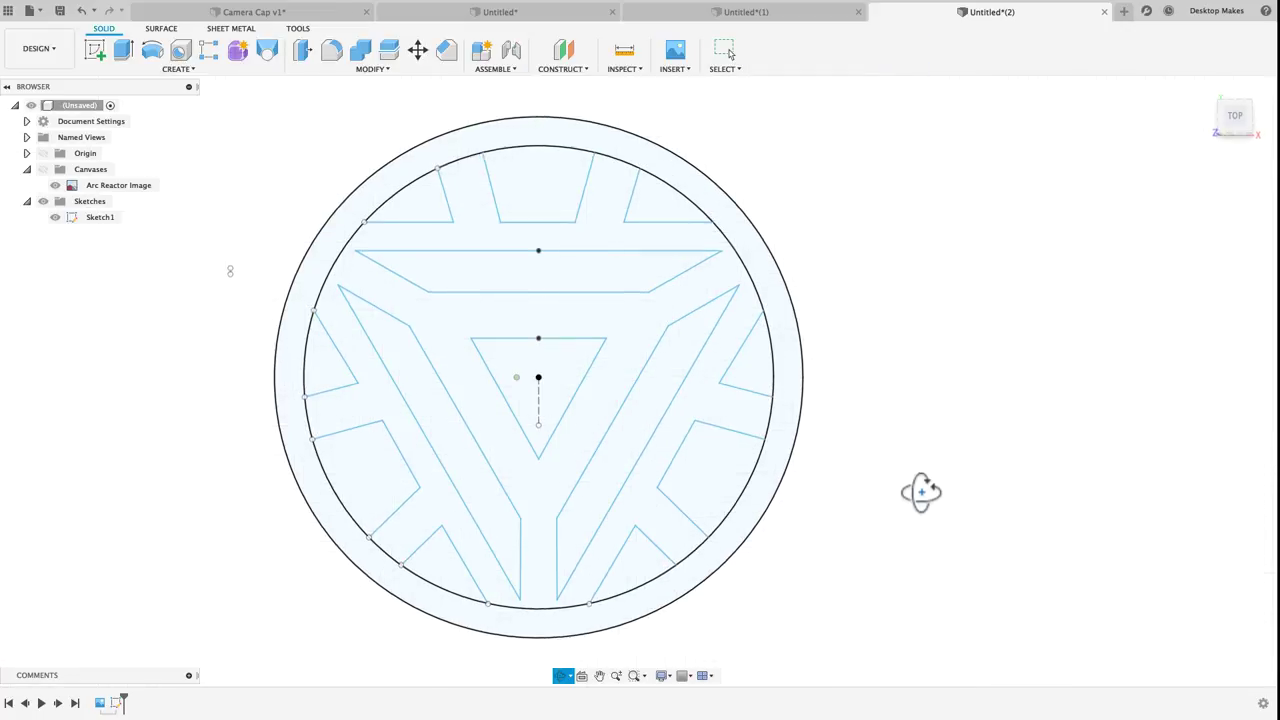
shift+middle_drag(920, 491, 925, 457)
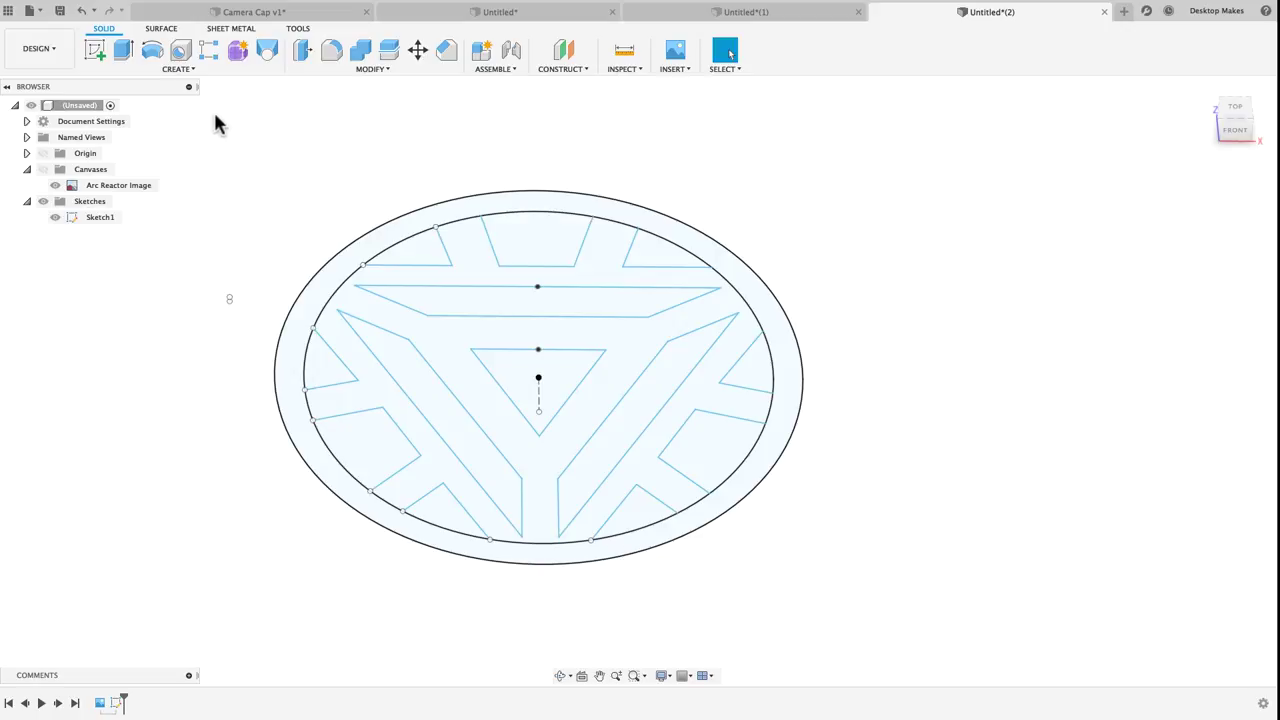
Extrude the outer ring and inner Y-pattern profiles 5 mm downward into a solid body
click(177, 70)
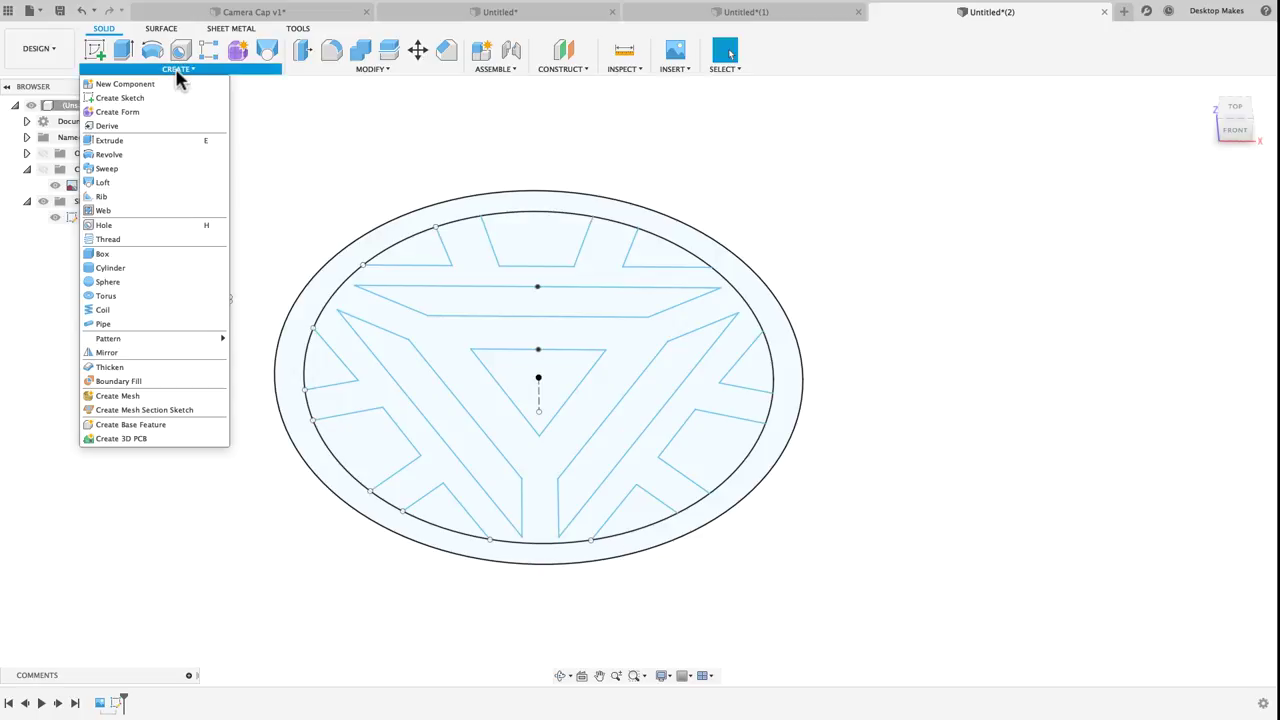
click(160, 141)
click(303, 334)
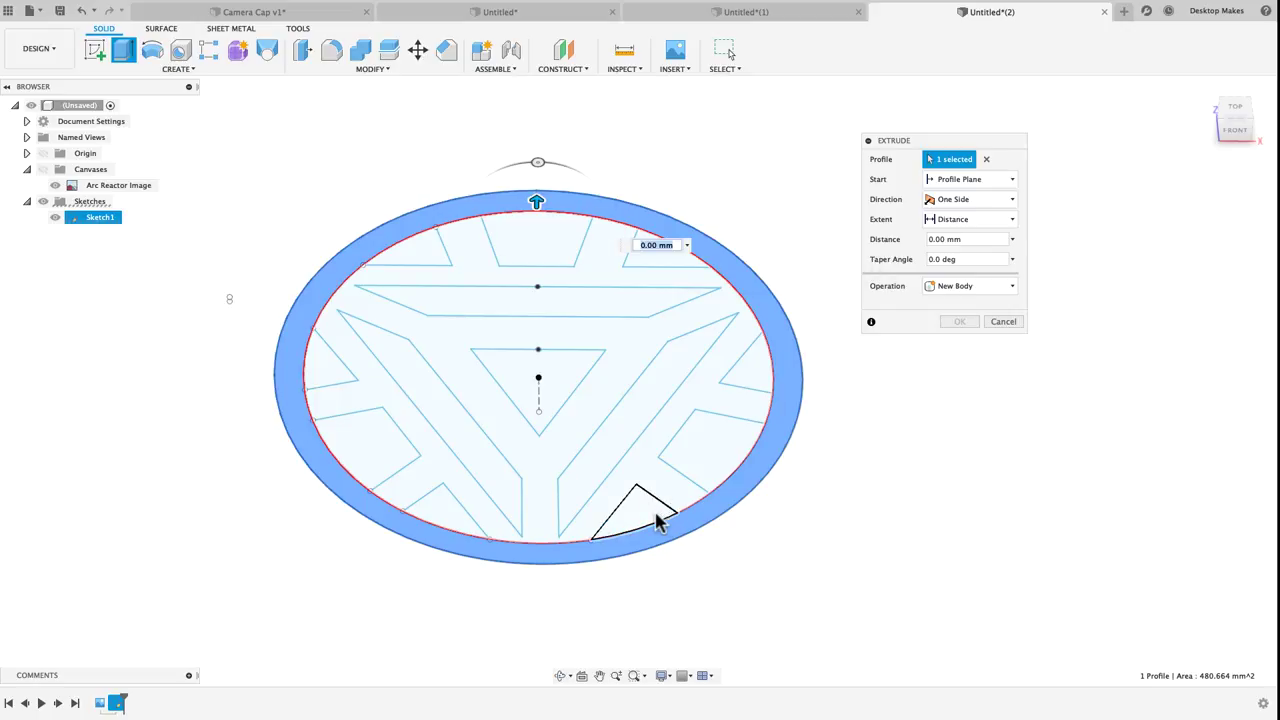
click(530, 457)
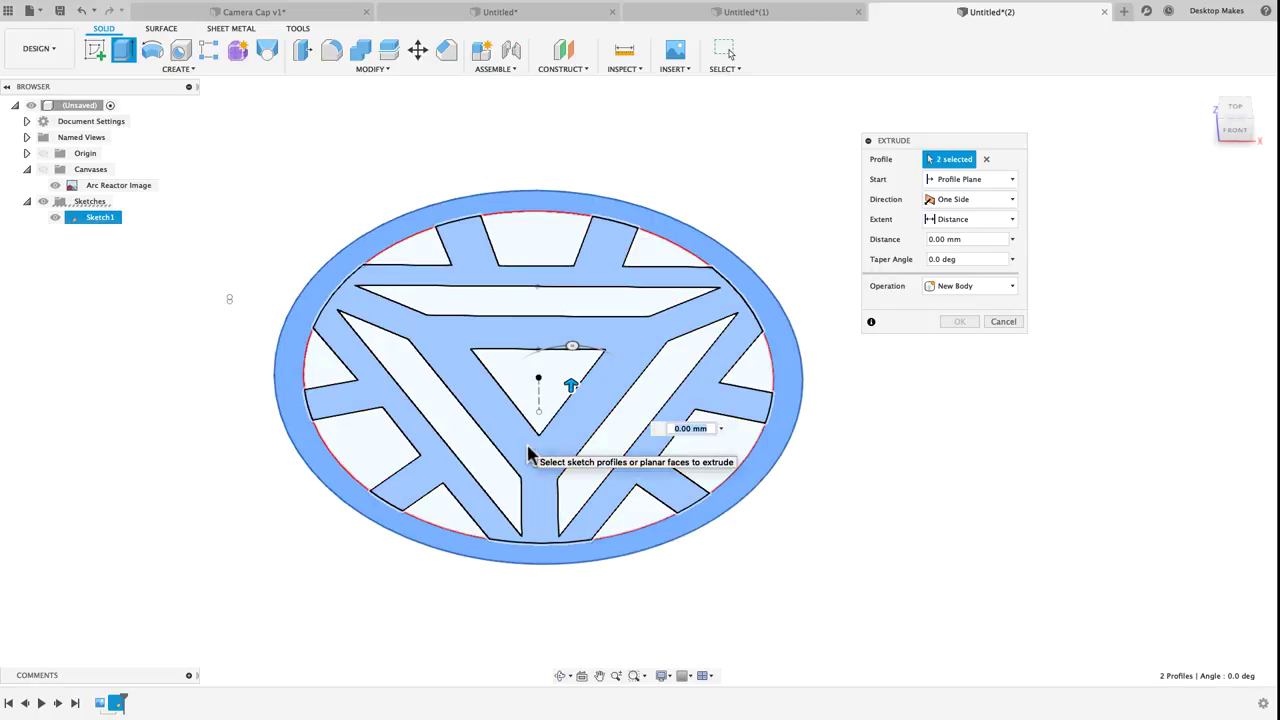
shift+middle_drag(530, 457, 567, 370)
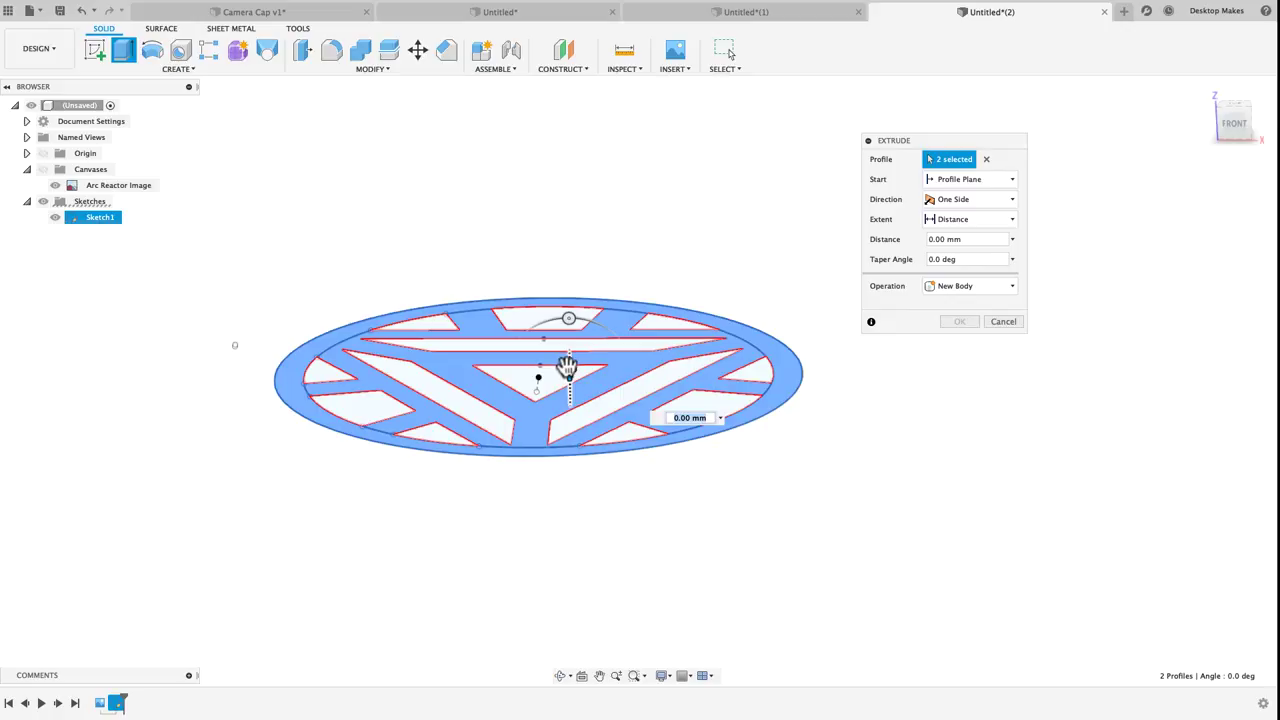
drag(567, 367, 572, 418)
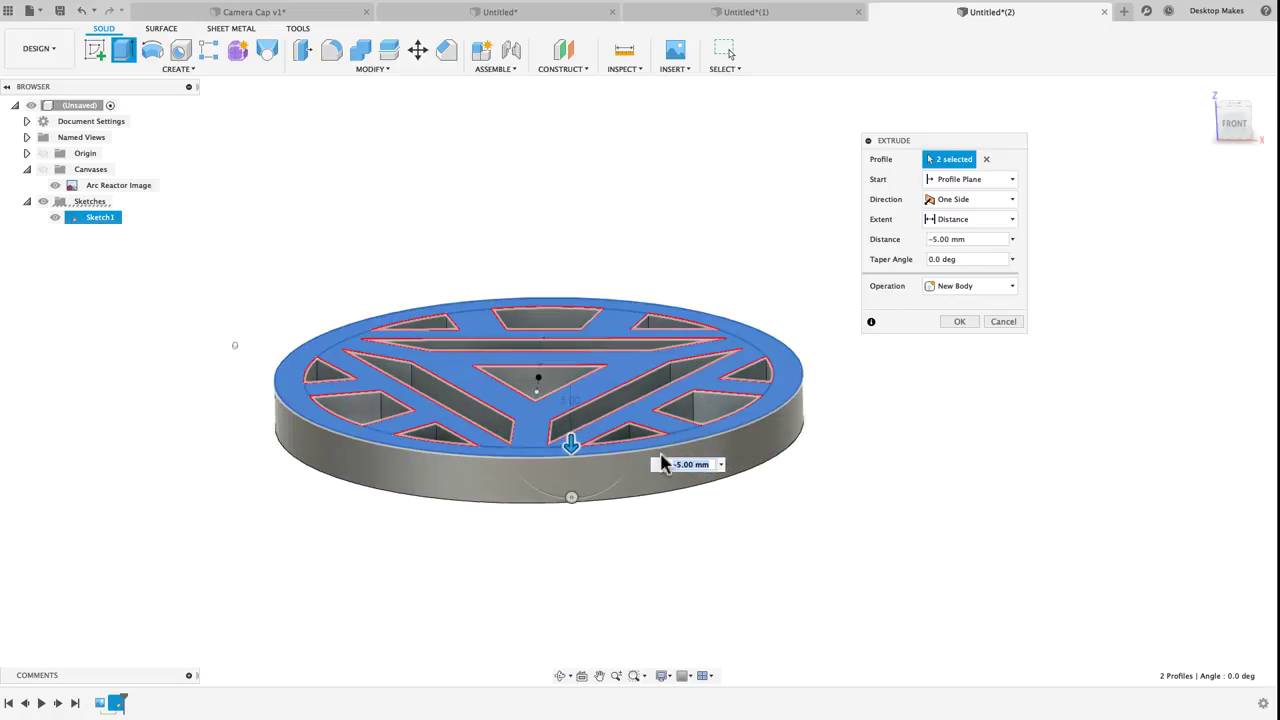
click(959, 322)
shift+middle_drag(957, 318, 894, 329)
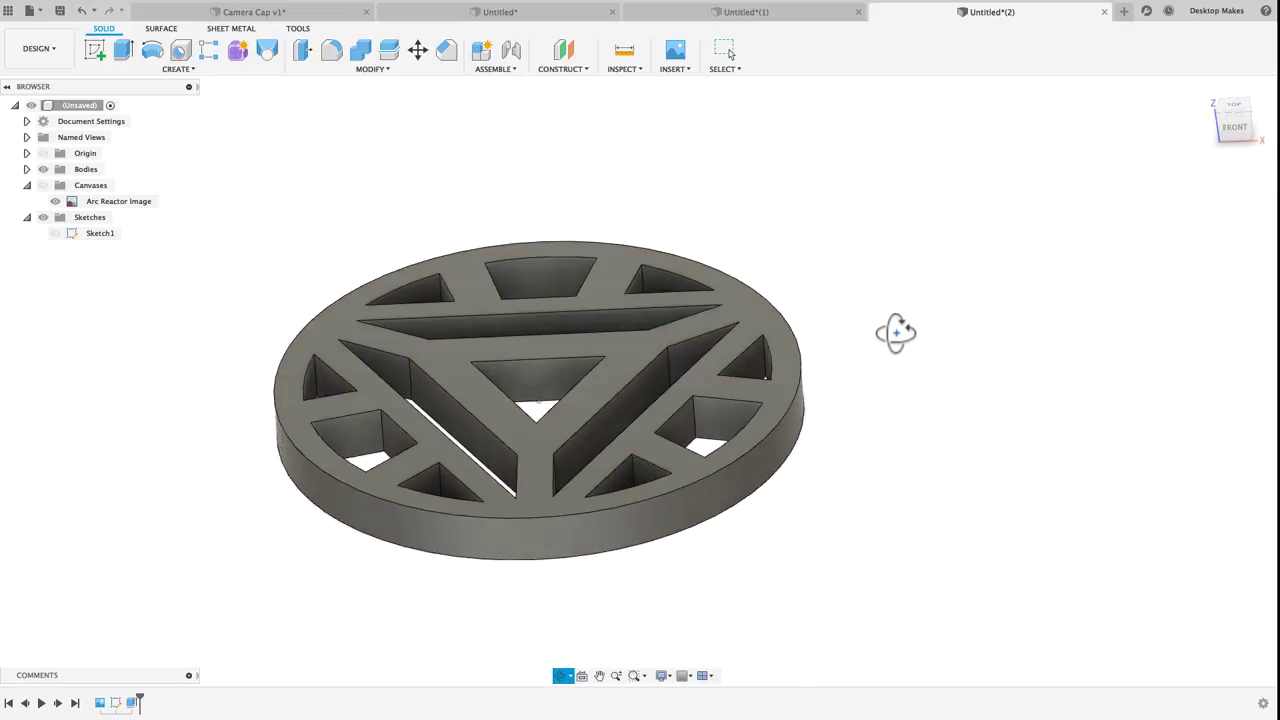
Inspect the cyan body in Untitled*(1), then return to Untitled*(2) and start a new sketch
click(788, 20)
shift+middle_drag(746, 451, 832, 505)
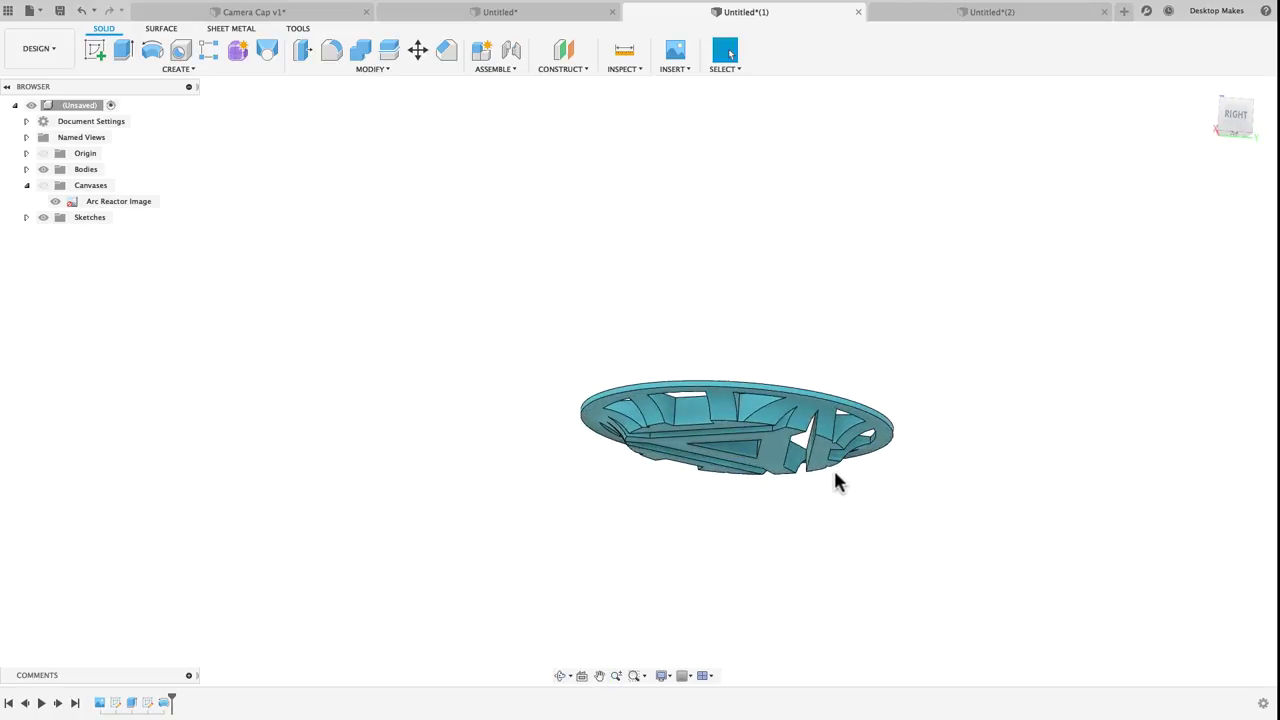
scroll(840, 428, up, 4)
shift+middle_drag(837, 420, 820, 458)
scroll(820, 458, down, 5)
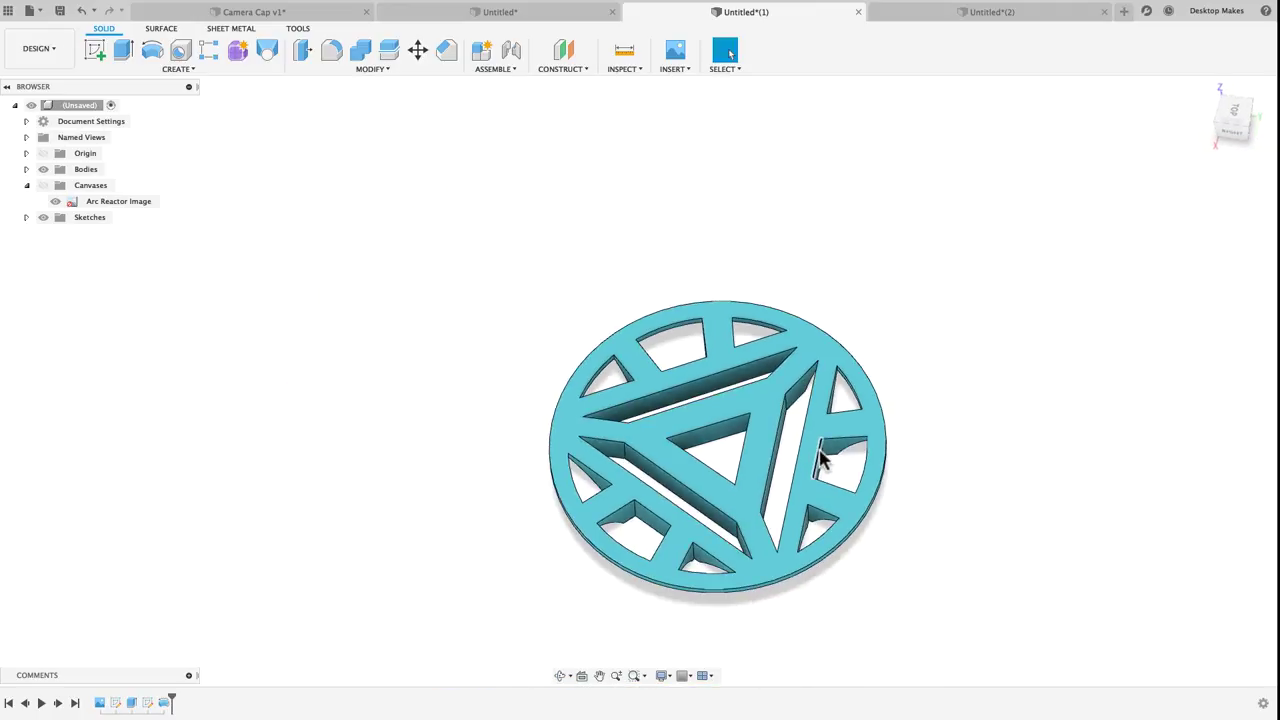
click(990, 14)
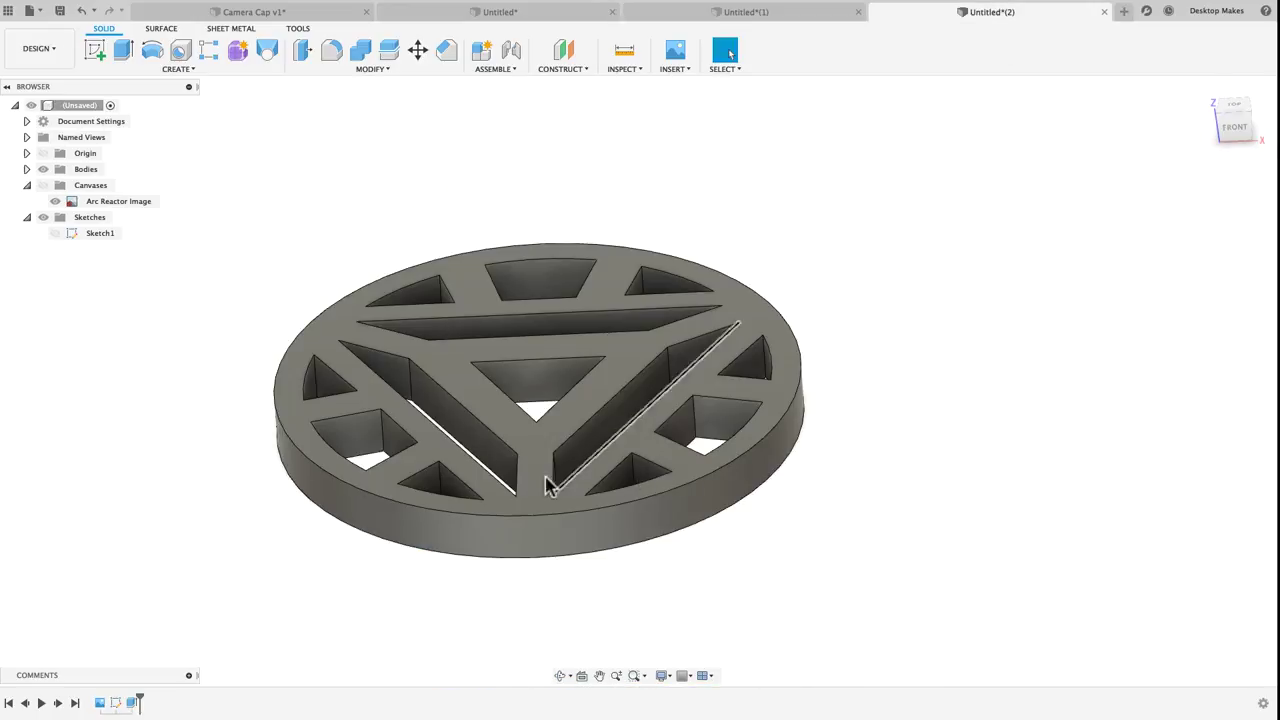
click(93, 49)
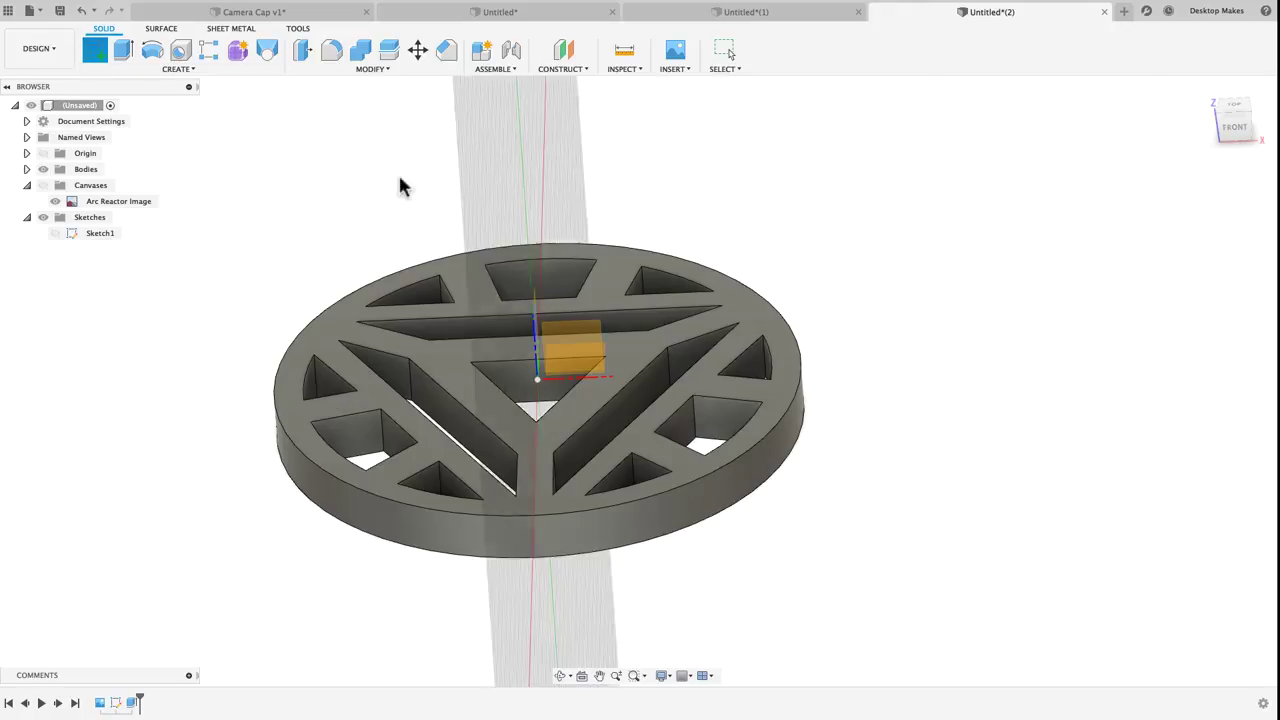
Place the sketch on the front plane and project the plate body into it
click(583, 342)
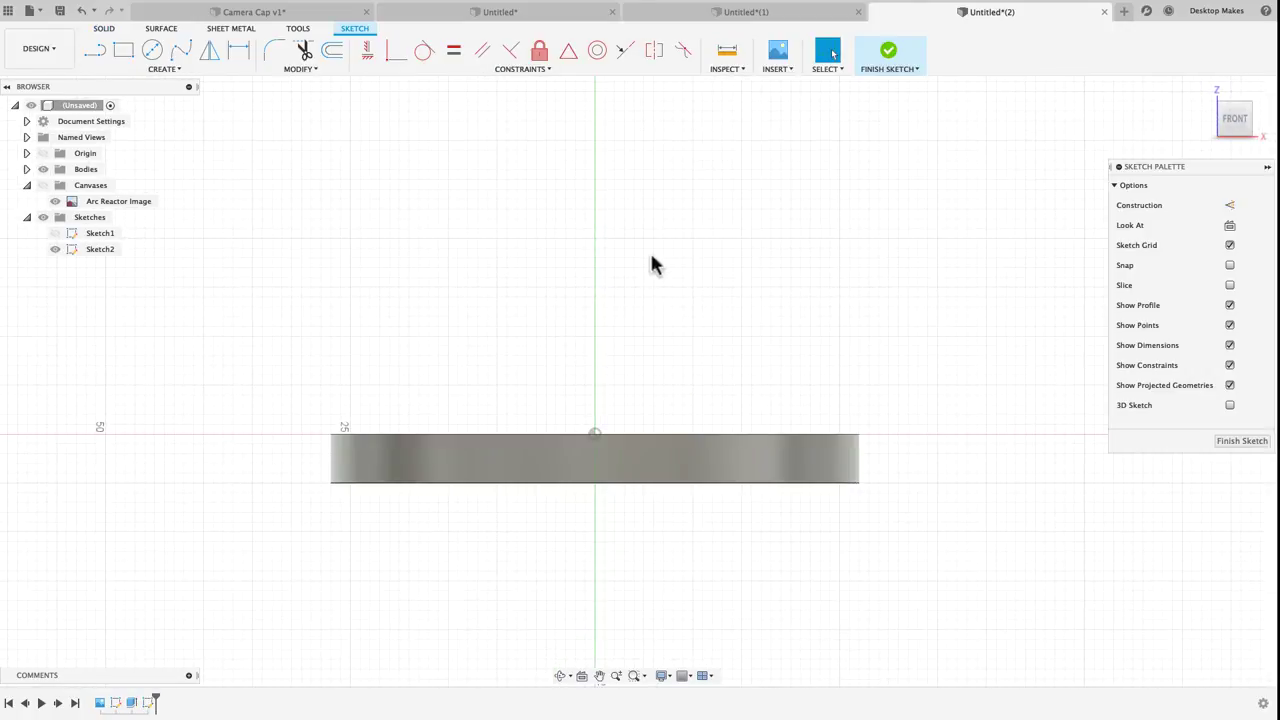
scroll(756, 480, up, 3)
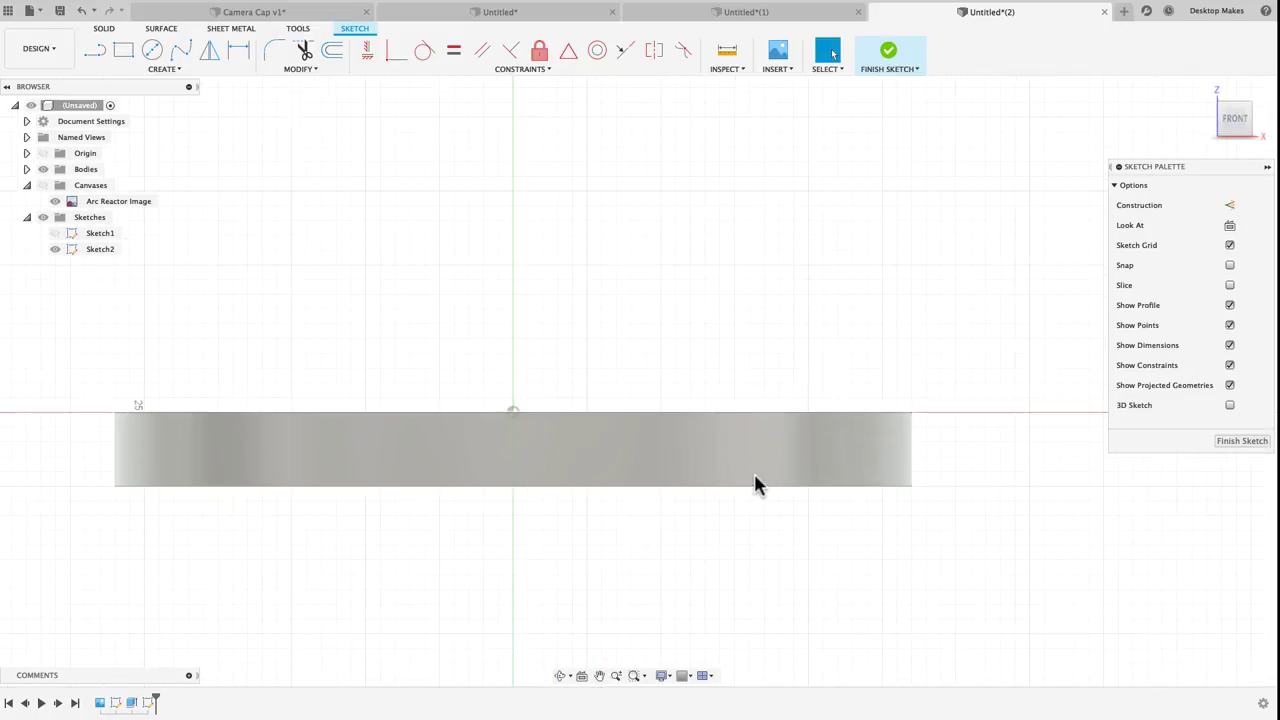
key(p)
click(755, 477)
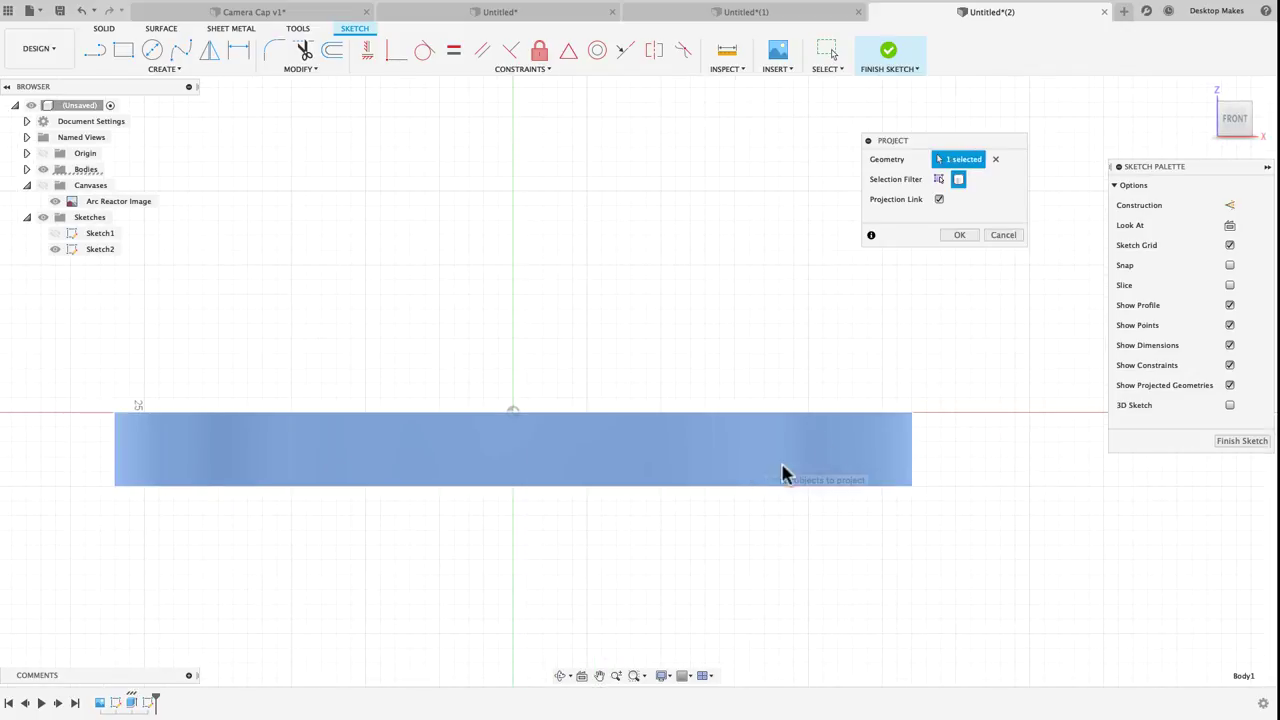
click(958, 236)
scroll(878, 451, up, 2)
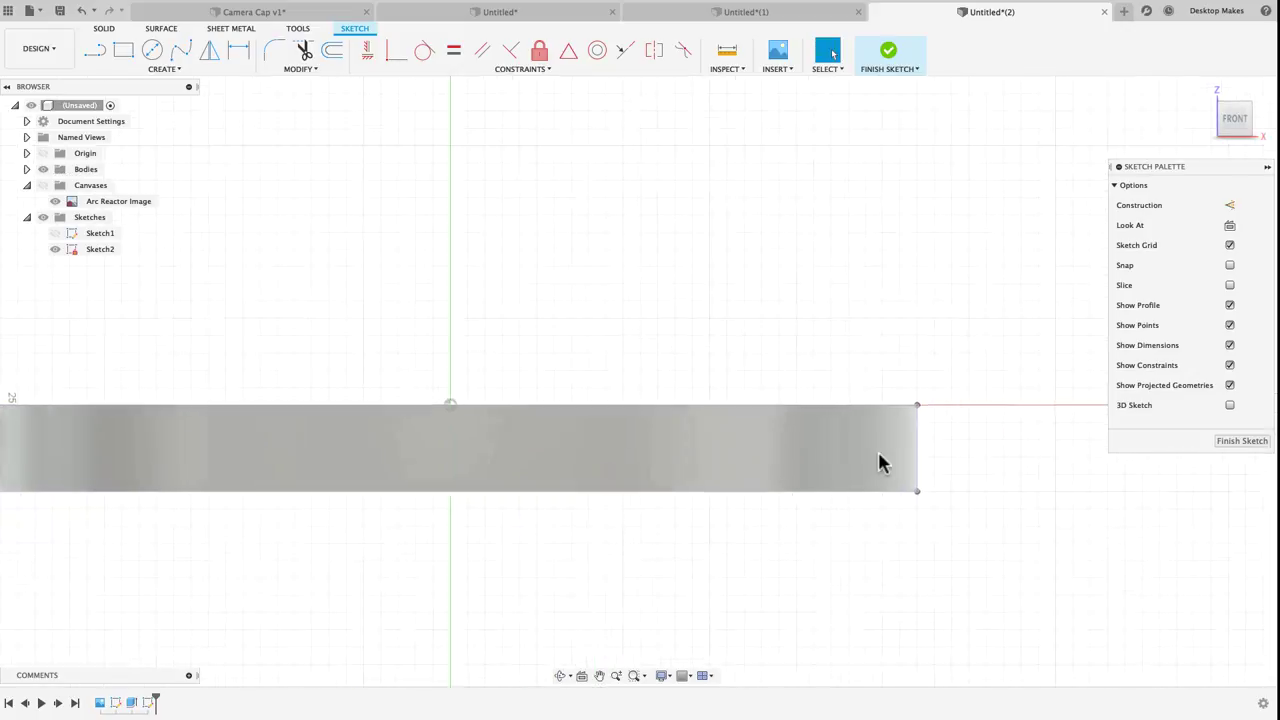
Place a sketch point on the body's bottom edge
click(168, 71)
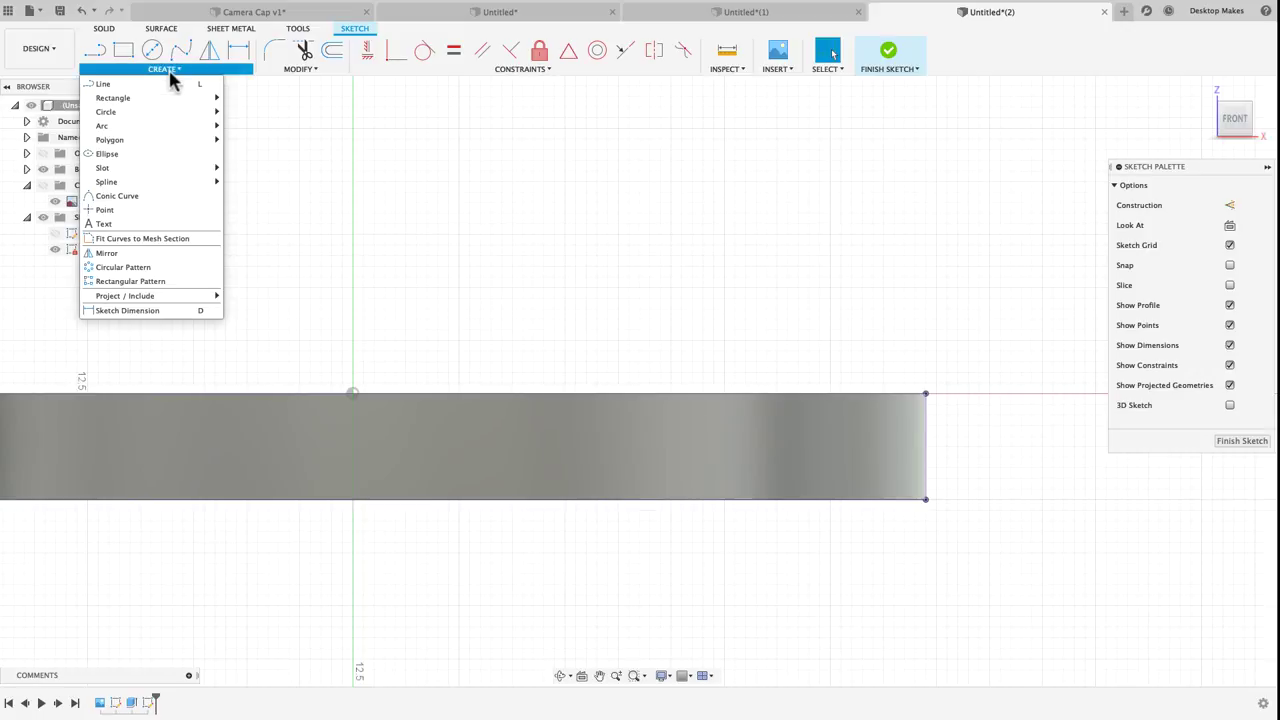
click(157, 197)
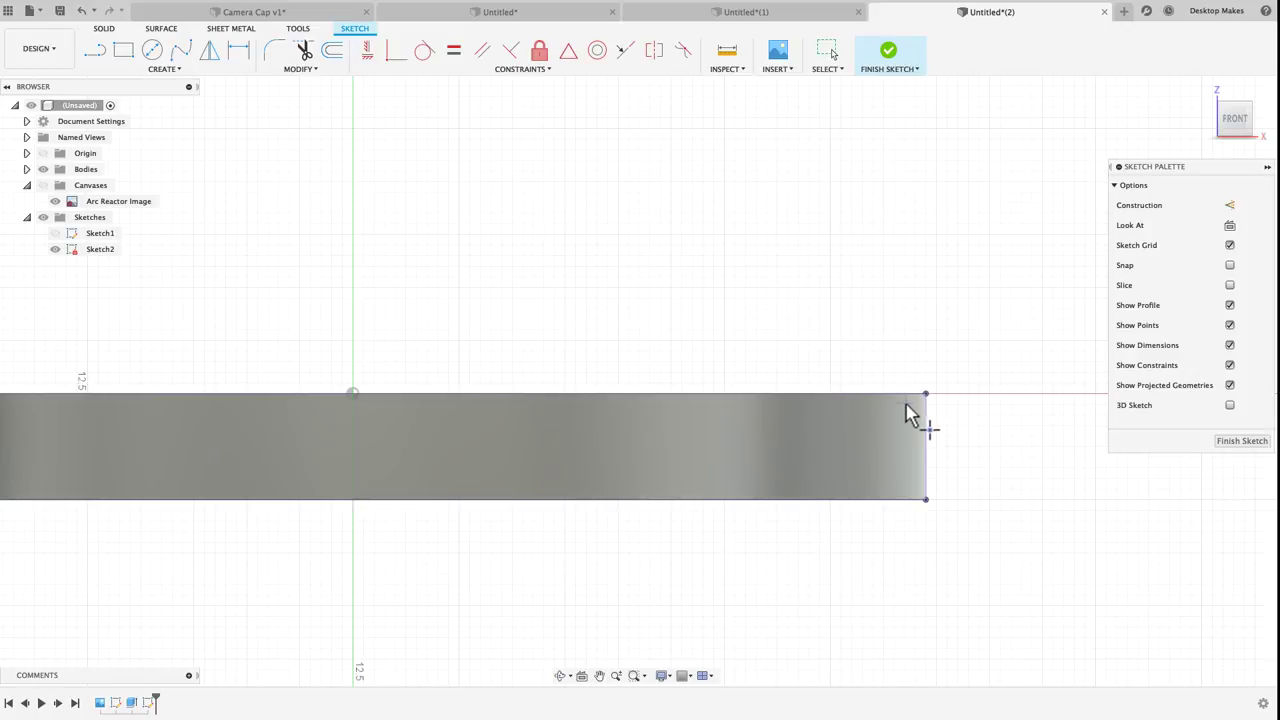
scroll(943, 434, up, 5)
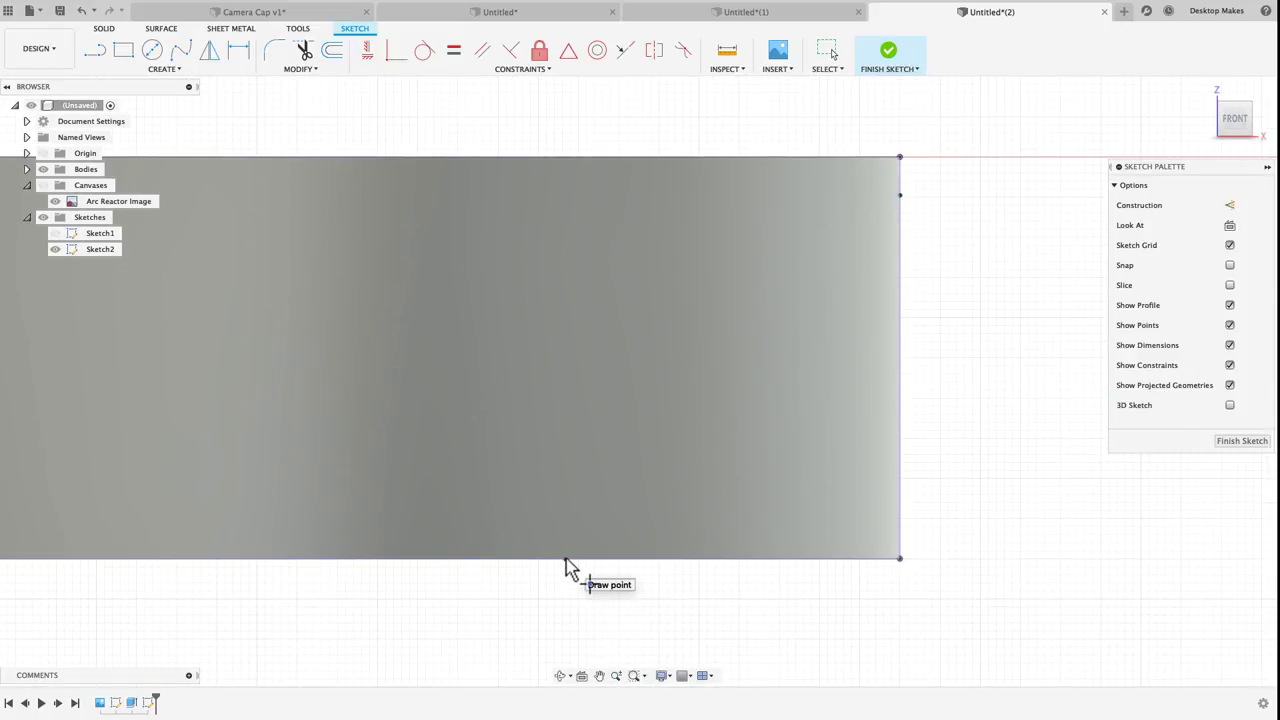
click(565, 560)
Dimension the points 1.00 mm below the top corner and 8 mm from the bottom-right corner
key(d)
click(900, 194)
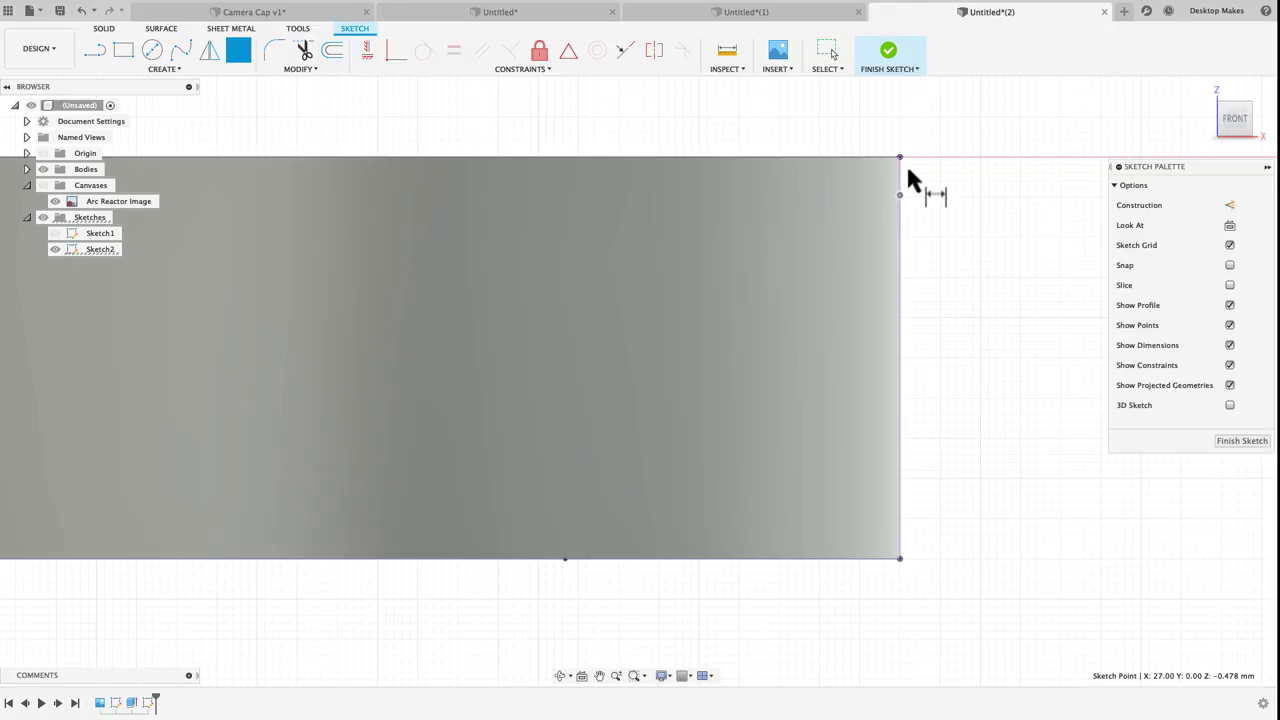
click(900, 157)
click(969, 172)
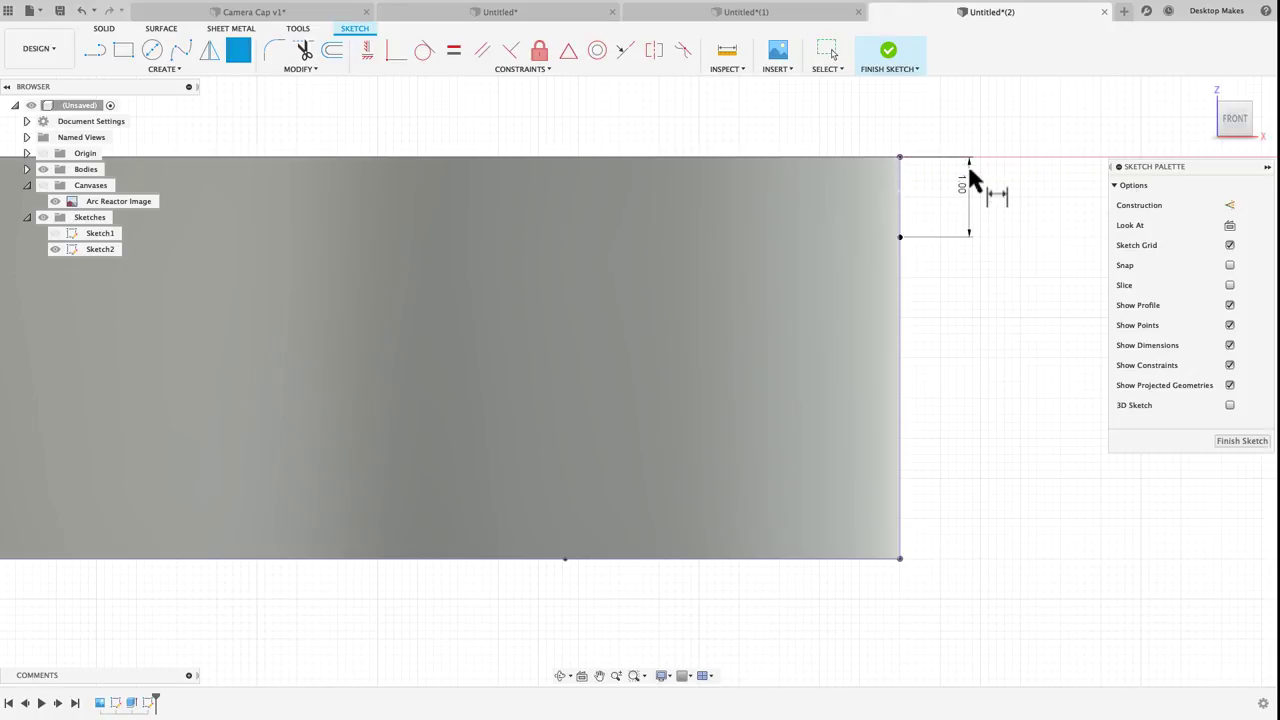
click(899, 559)
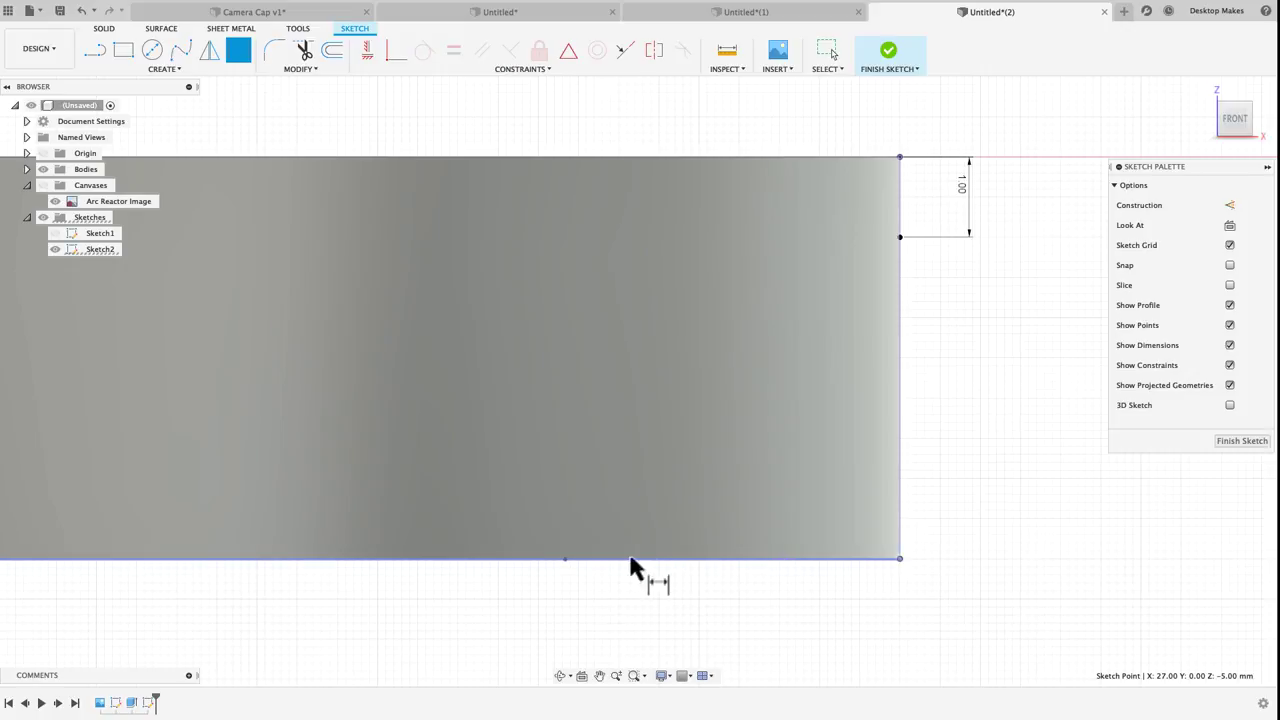
click(565, 560)
click(765, 608)
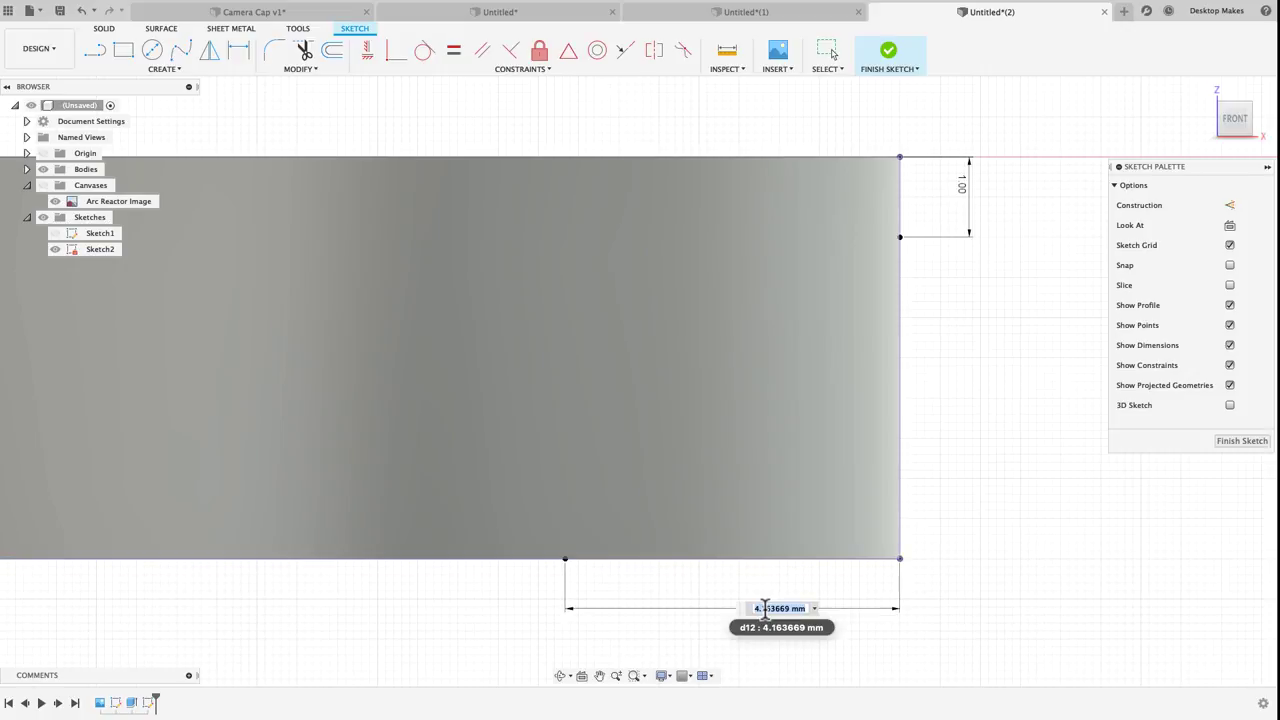
text(8)
key(Return)
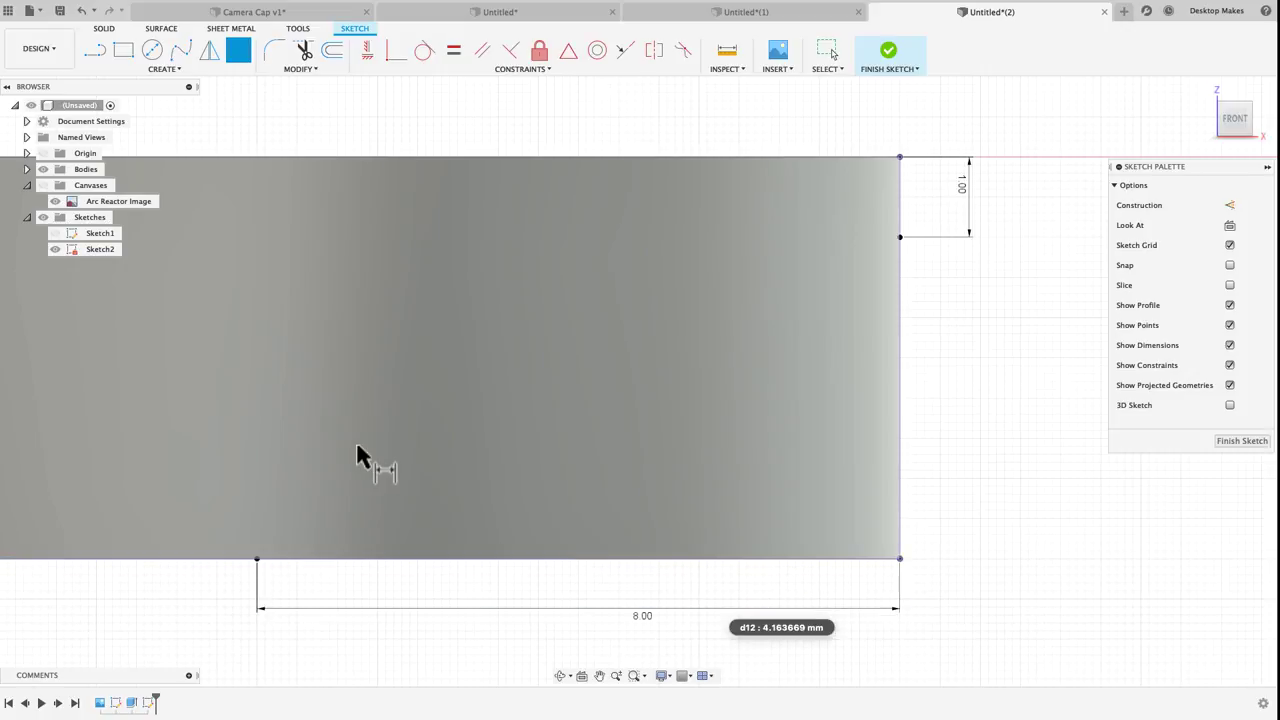
scroll(357, 457, down, 3)
middle_drag(346, 366, 518, 378)
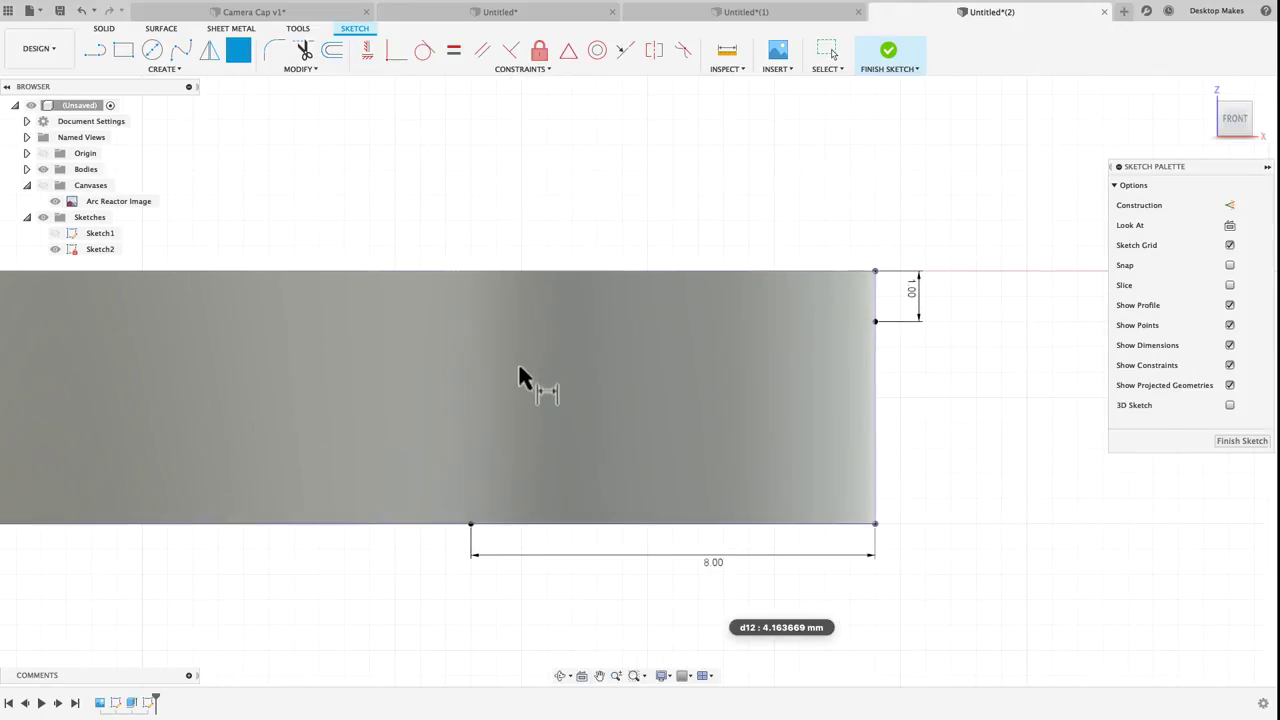
Draw a 3-point arc from the bottom point to the right-edge point, radius 8 mm, then finish the sketch
click(156, 73)
mouse_move(128, 126)
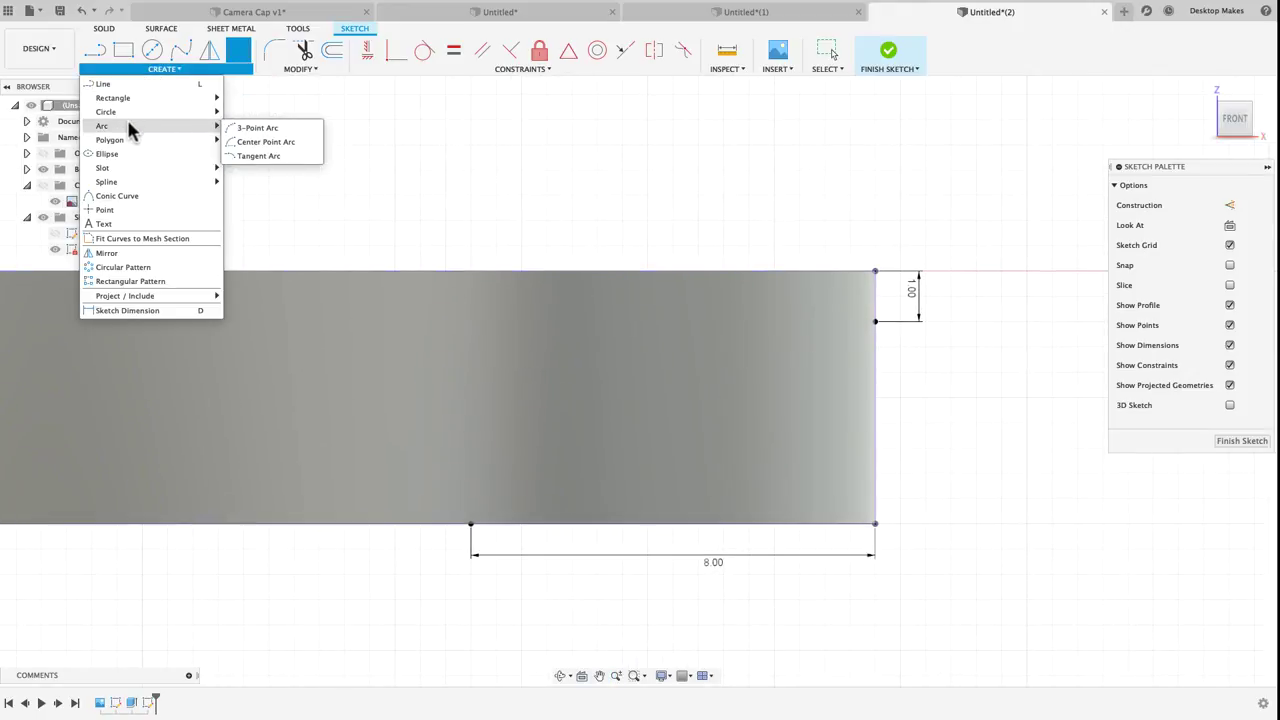
click(245, 131)
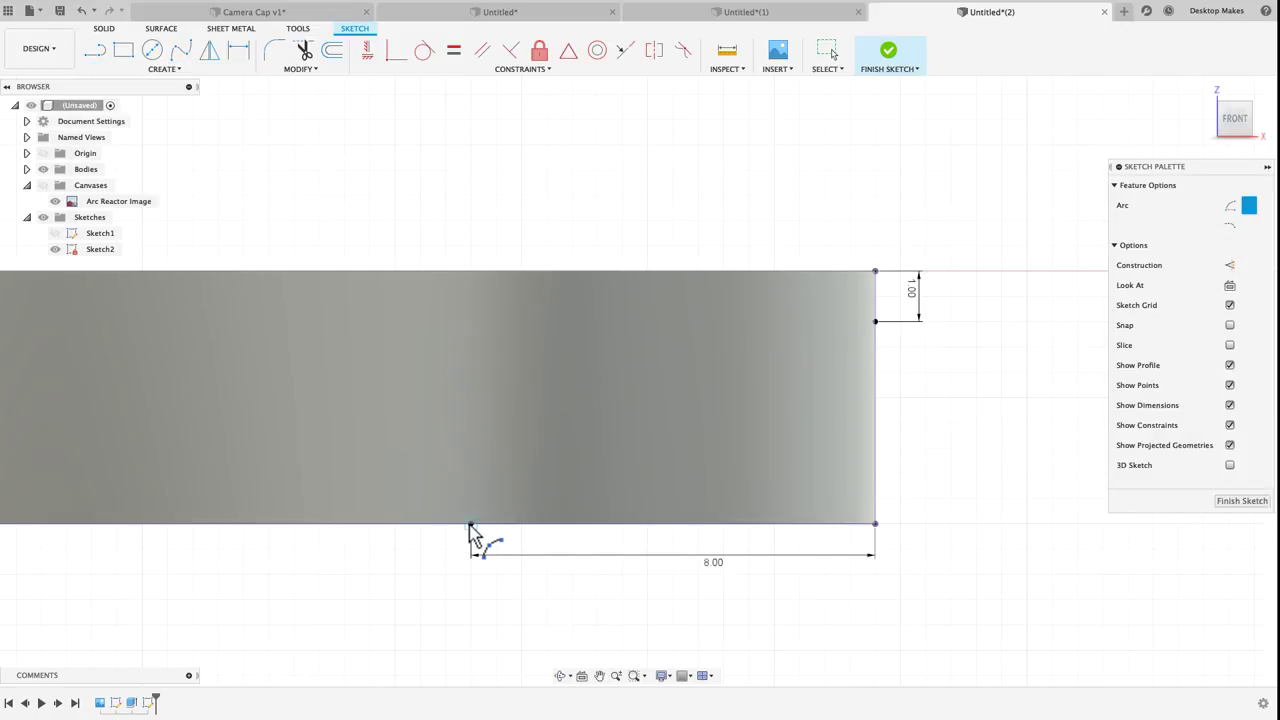
click(471, 523)
click(876, 323)
click(628, 358)
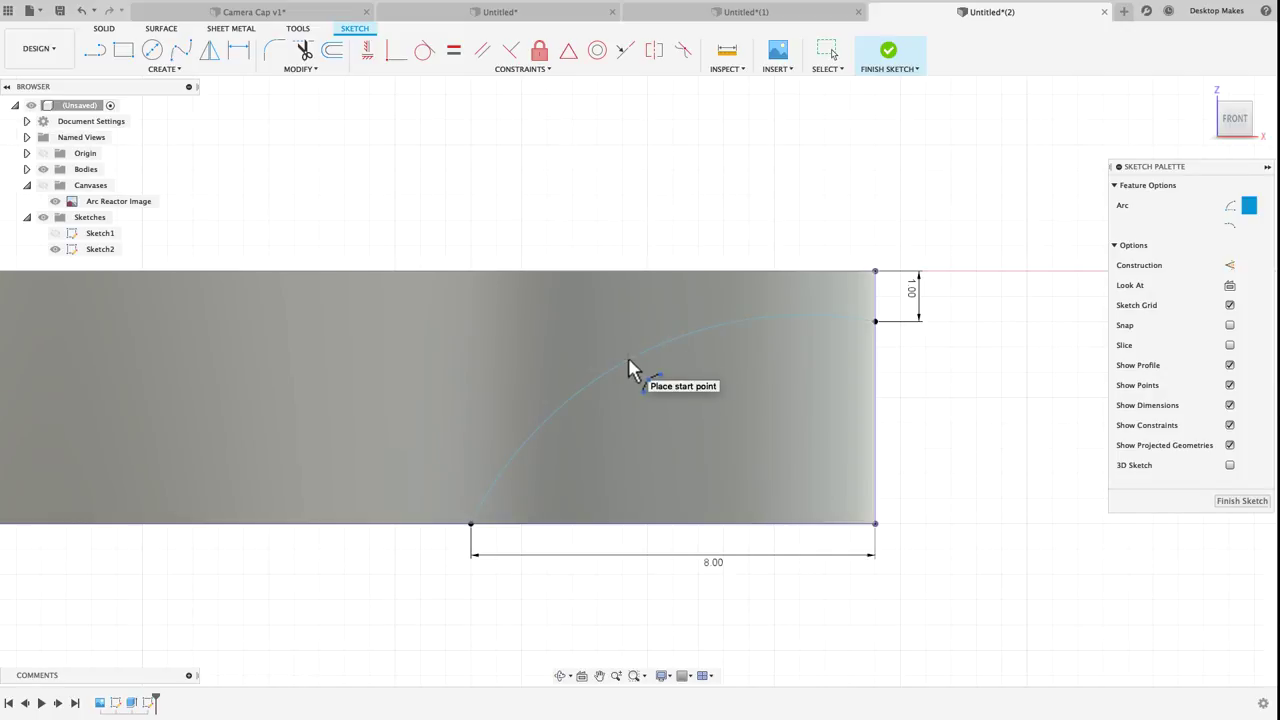
key(d)
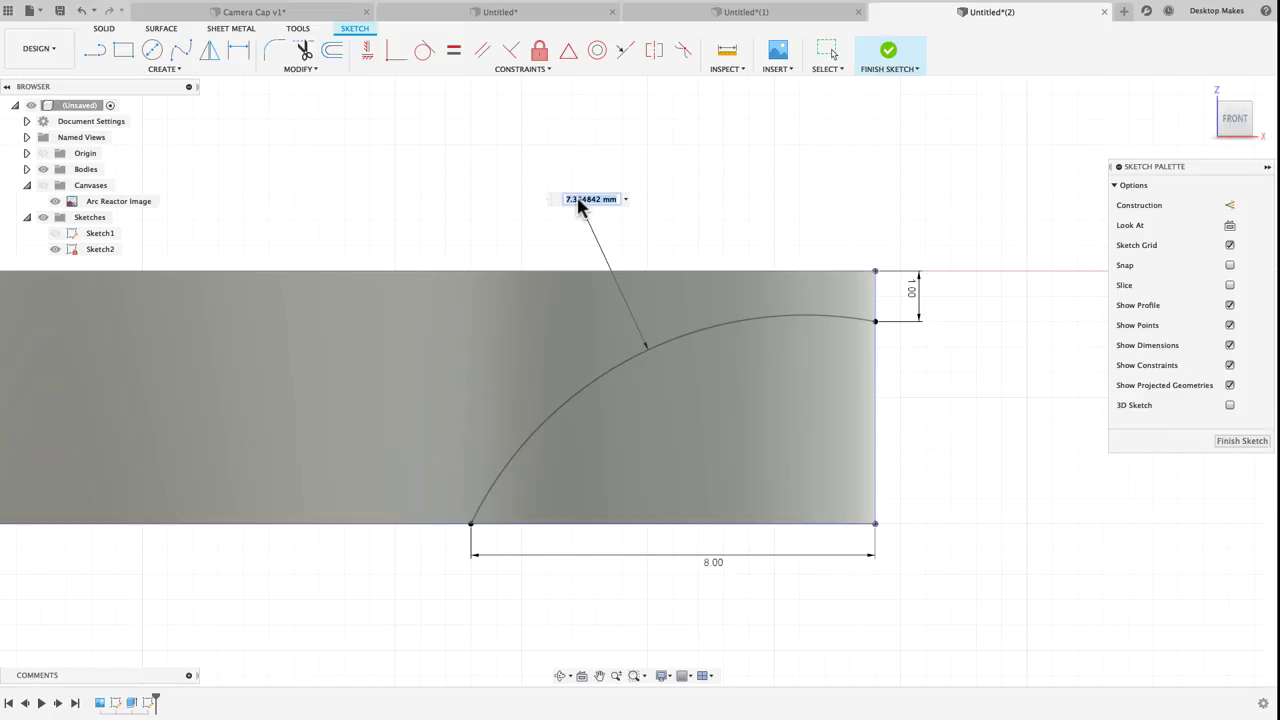
key(Return)
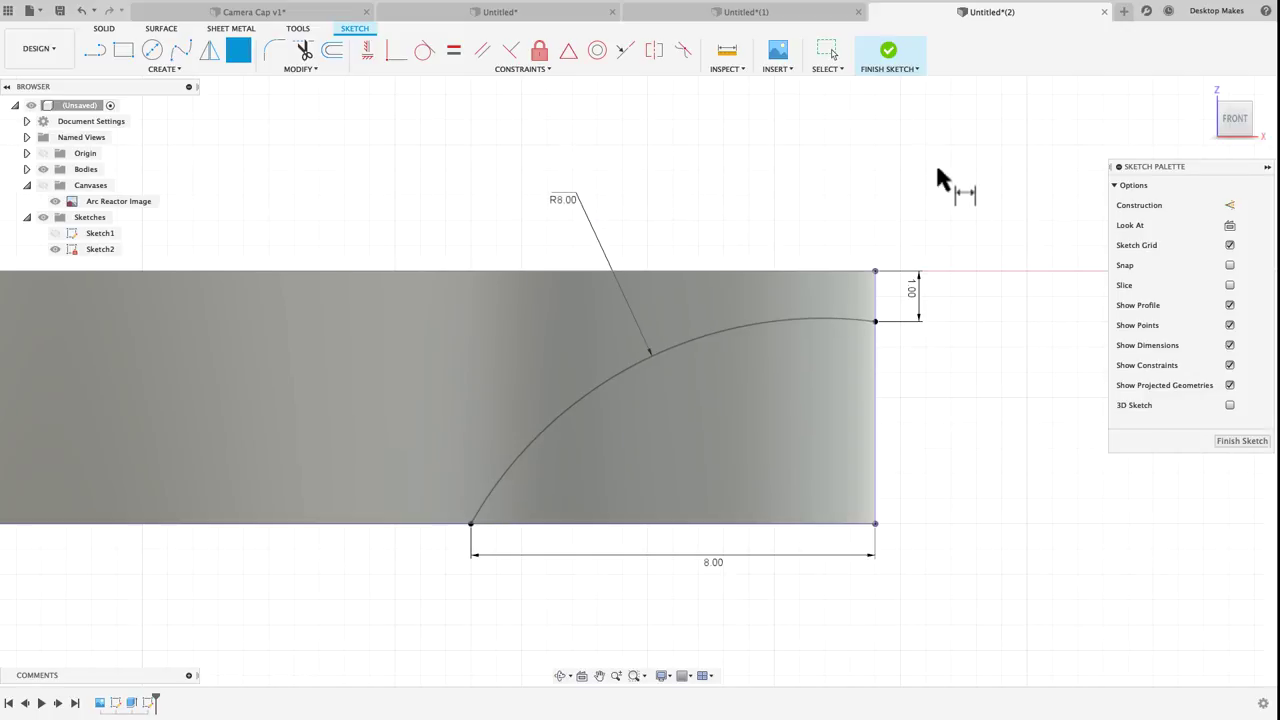
click(889, 58)
scroll(777, 511, down, 3)
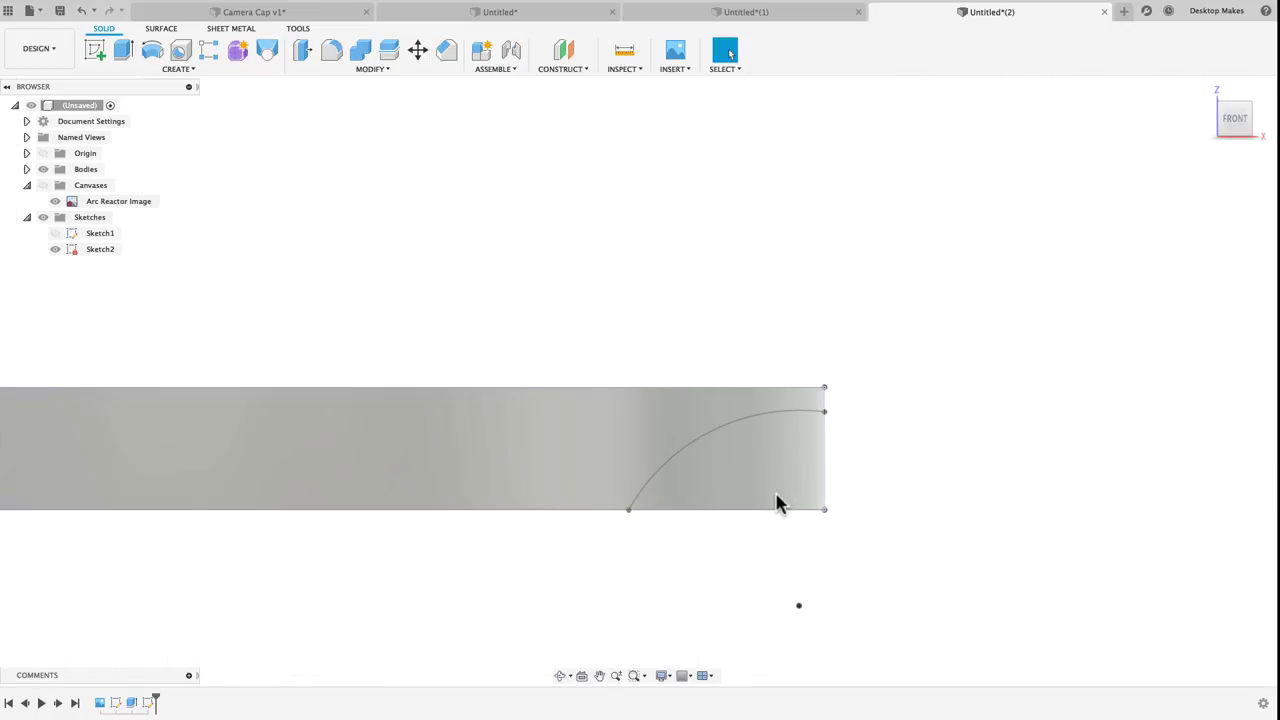
Revolve-cut the arc-bounded profile 360° around the vertical Z axis
shift+middle_drag(790, 452, 1005, 276)
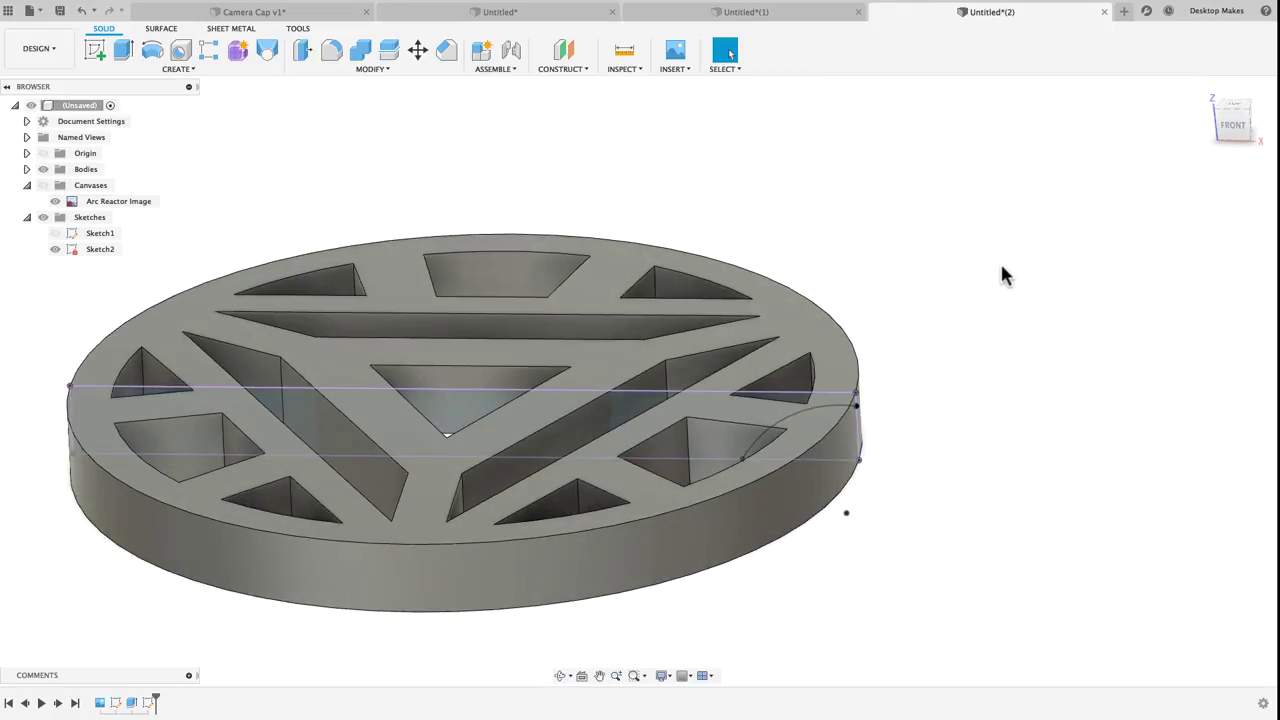
click(180, 70)
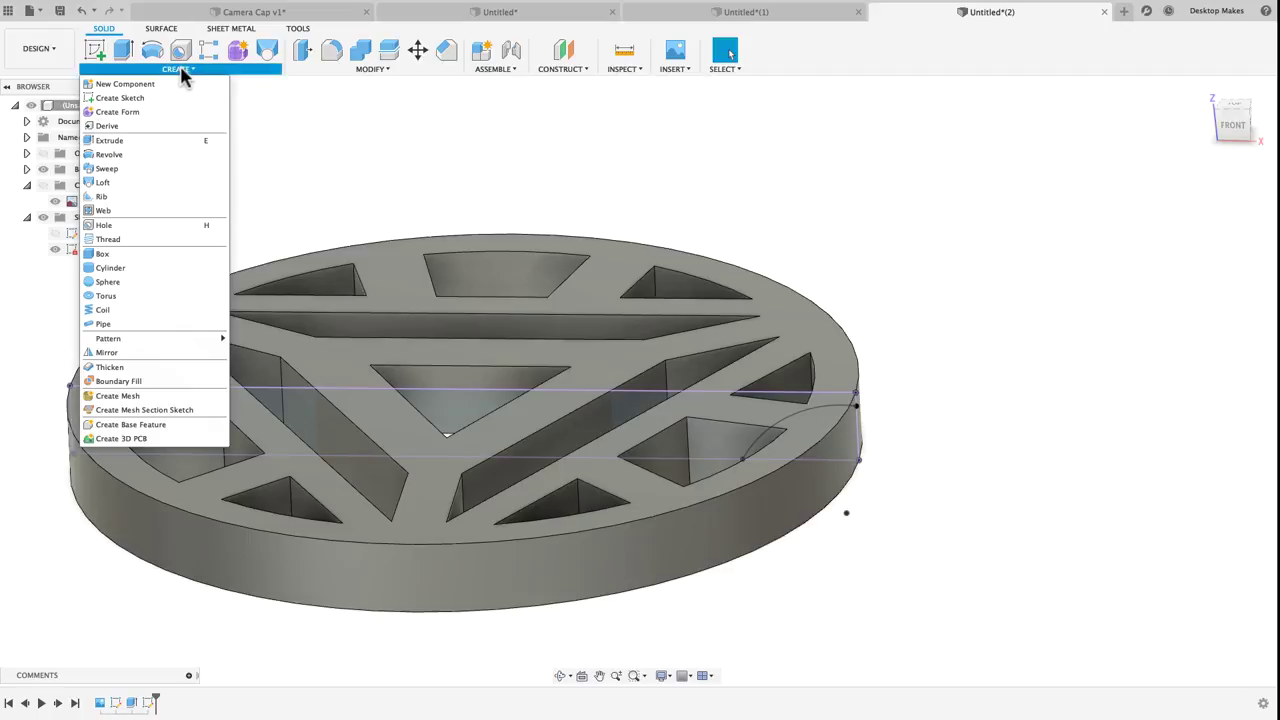
click(155, 158)
click(842, 446)
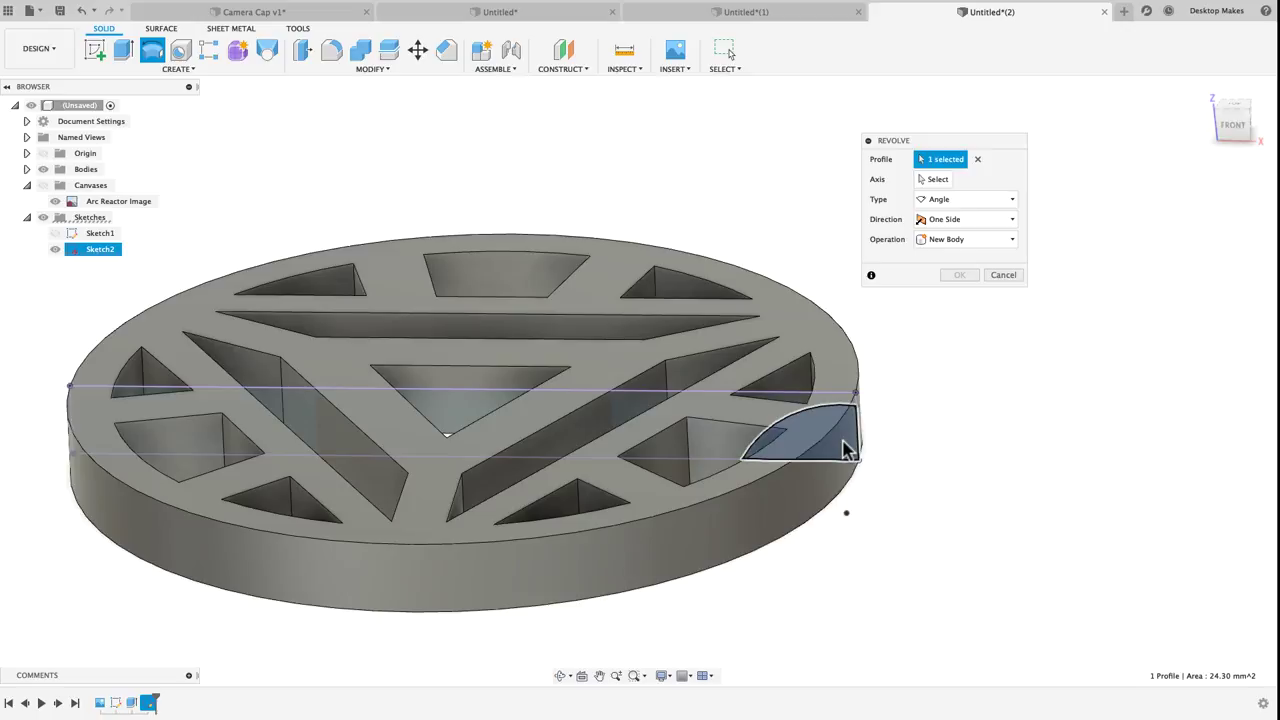
mouse_move(846, 443)
shift+middle_down()
mouse_move(880, 437)
mouse_move(910, 375)
shift+middle_up()
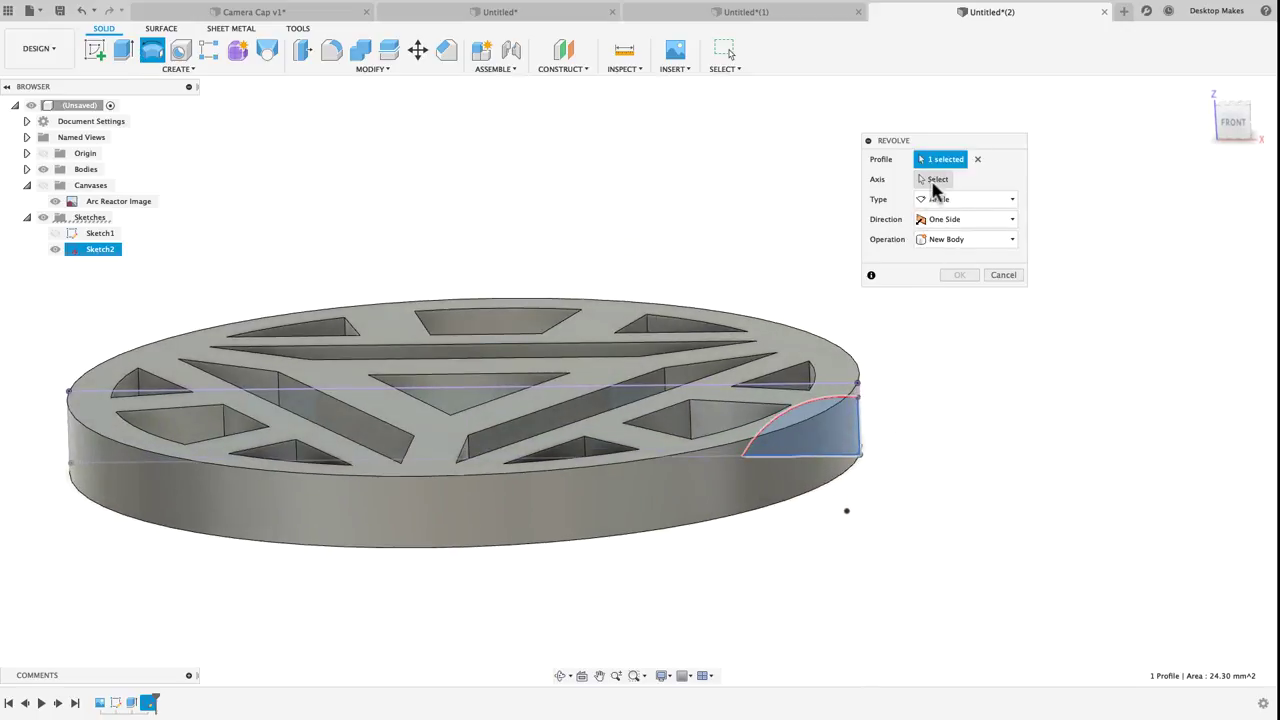
click(937, 180)
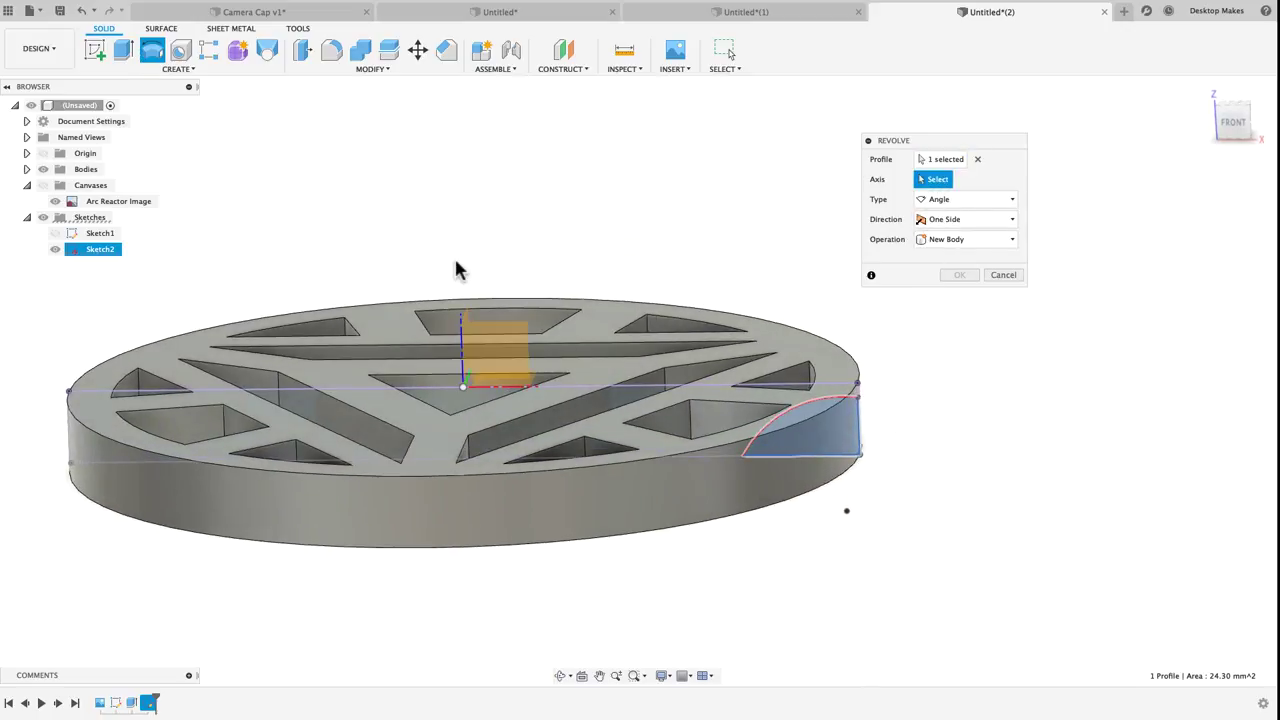
click(462, 330)
shift+middle_drag(465, 299, 472, 250)
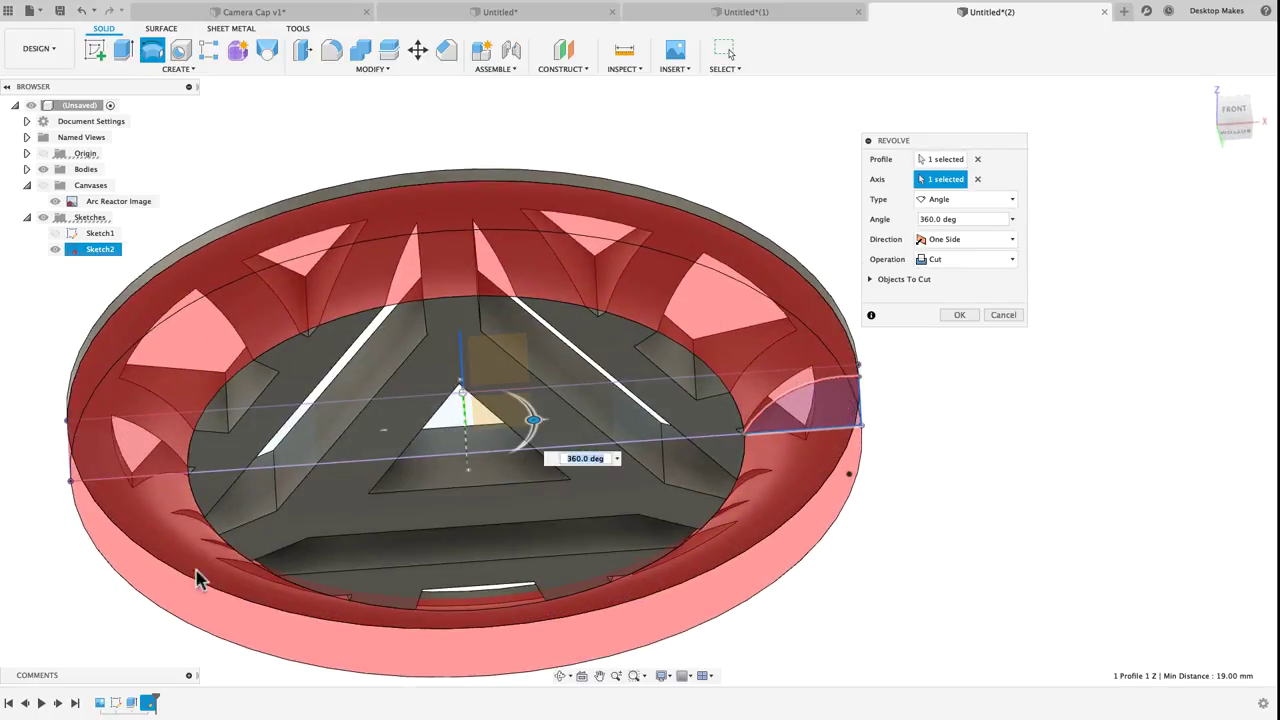
shift+middle_drag(931, 414, 910, 212)
click(961, 318)
Apply the Plastic – Glossy (Blue) appearance to the strainer body
key(a)
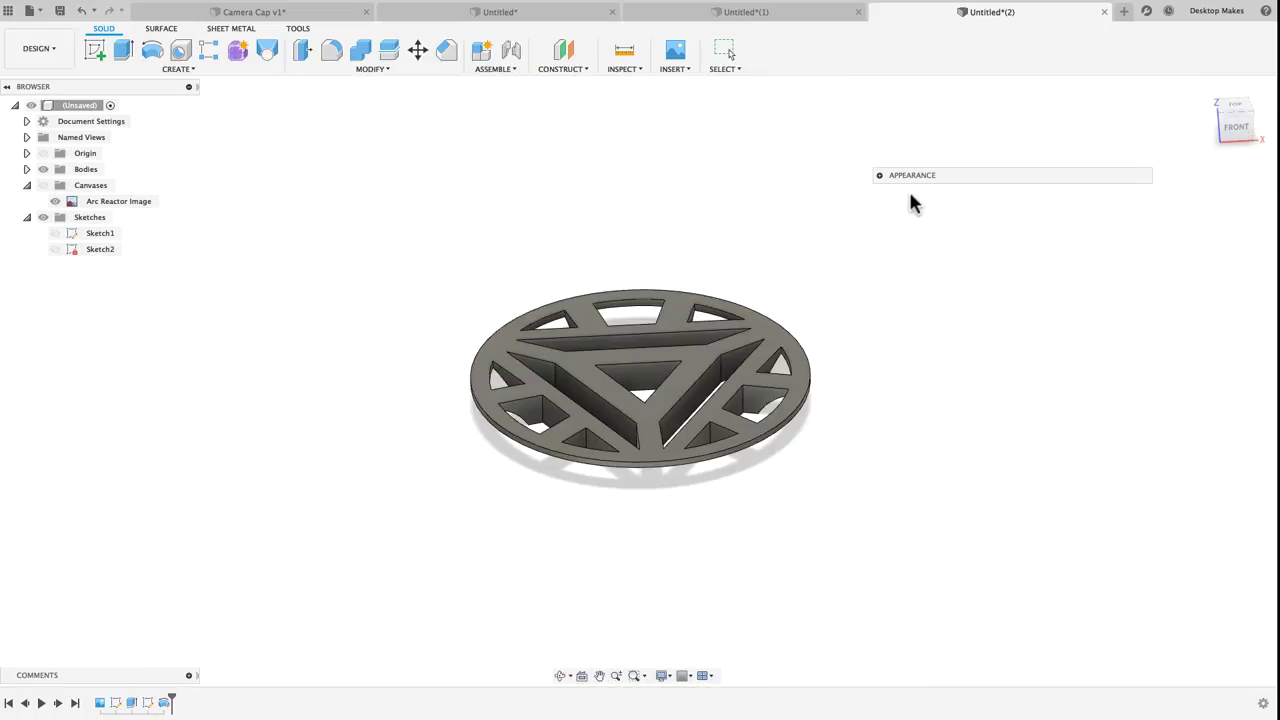
drag(925, 178, 960, 96)
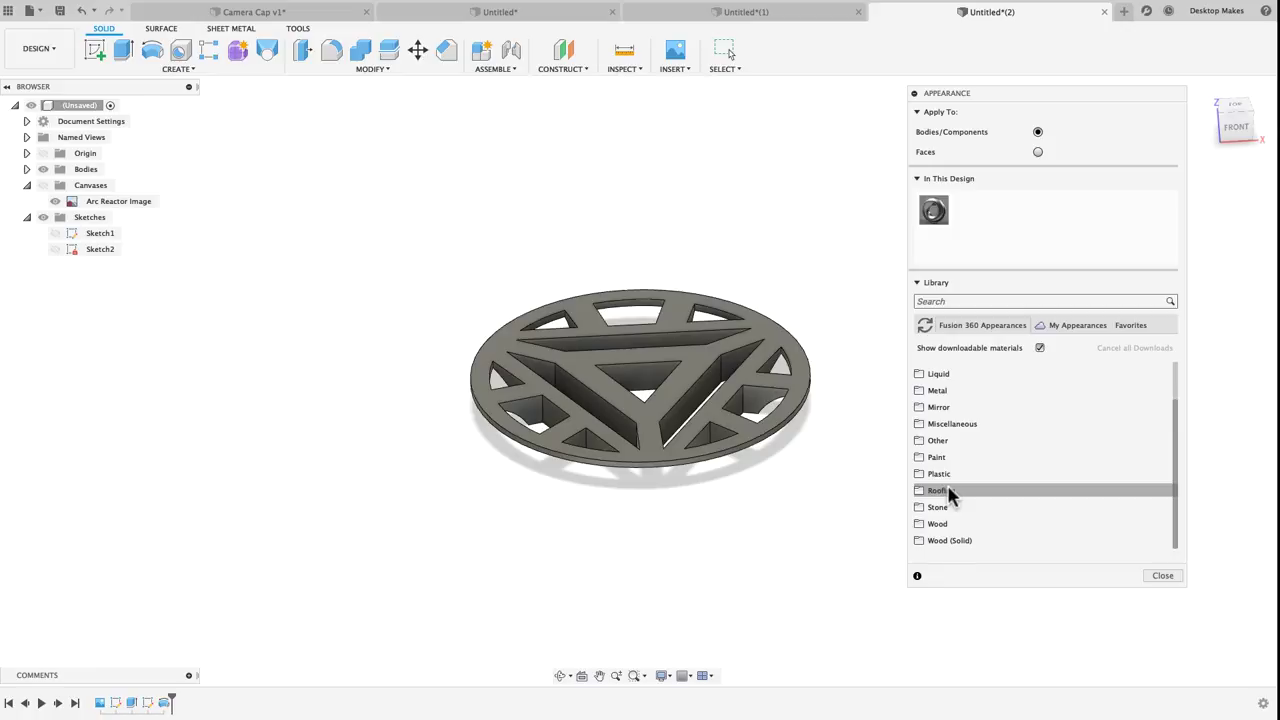
click(920, 476)
scroll(930, 500, down, 5)
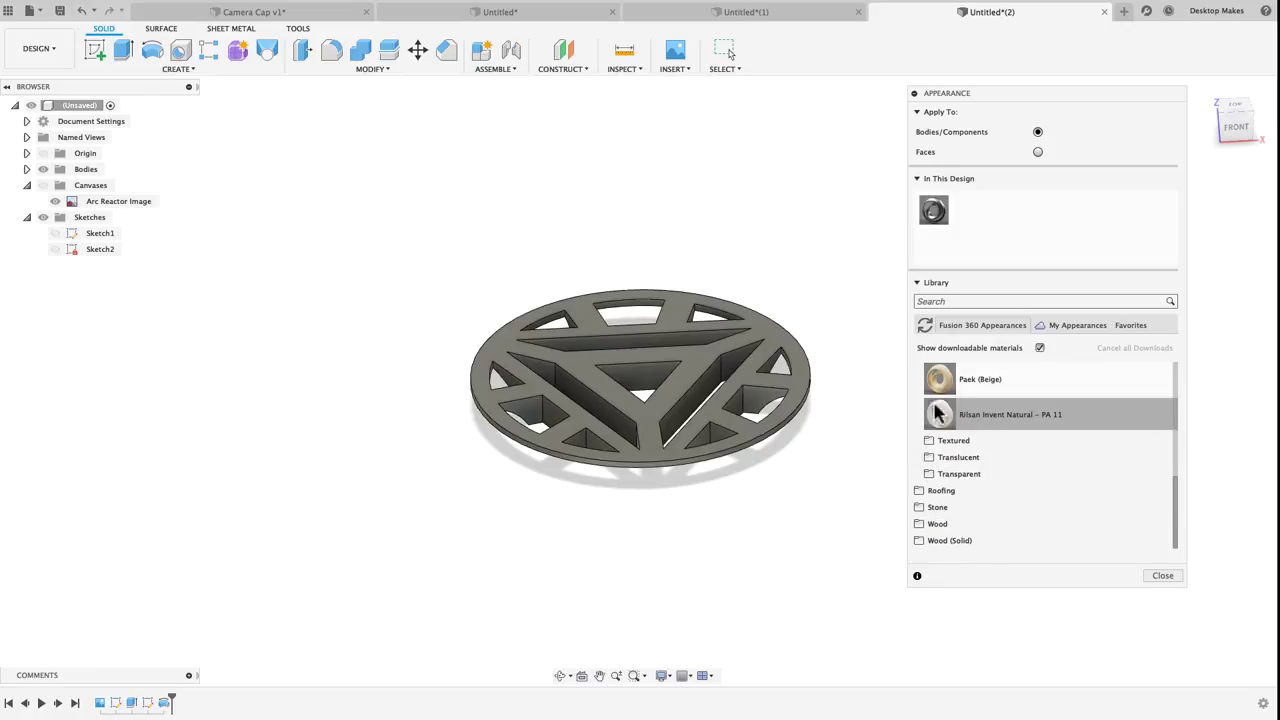
scroll(923, 457, up, 5)
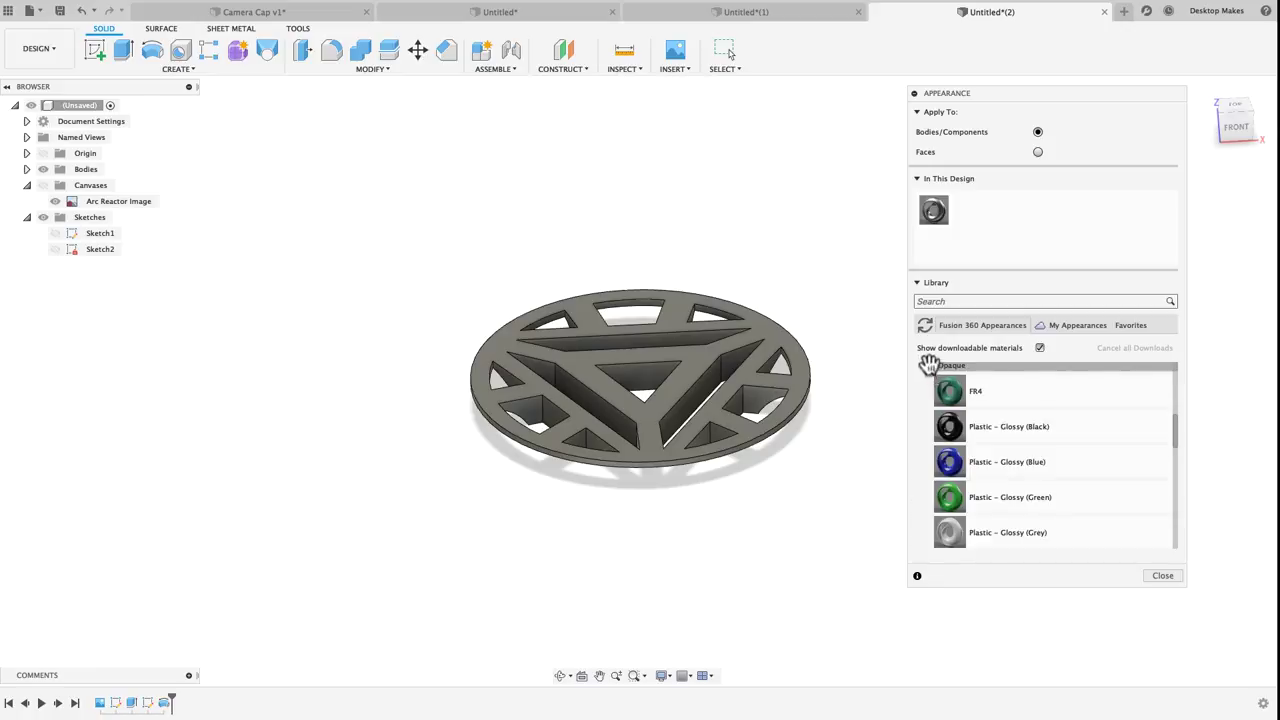
drag(817, 440, 711, 415)
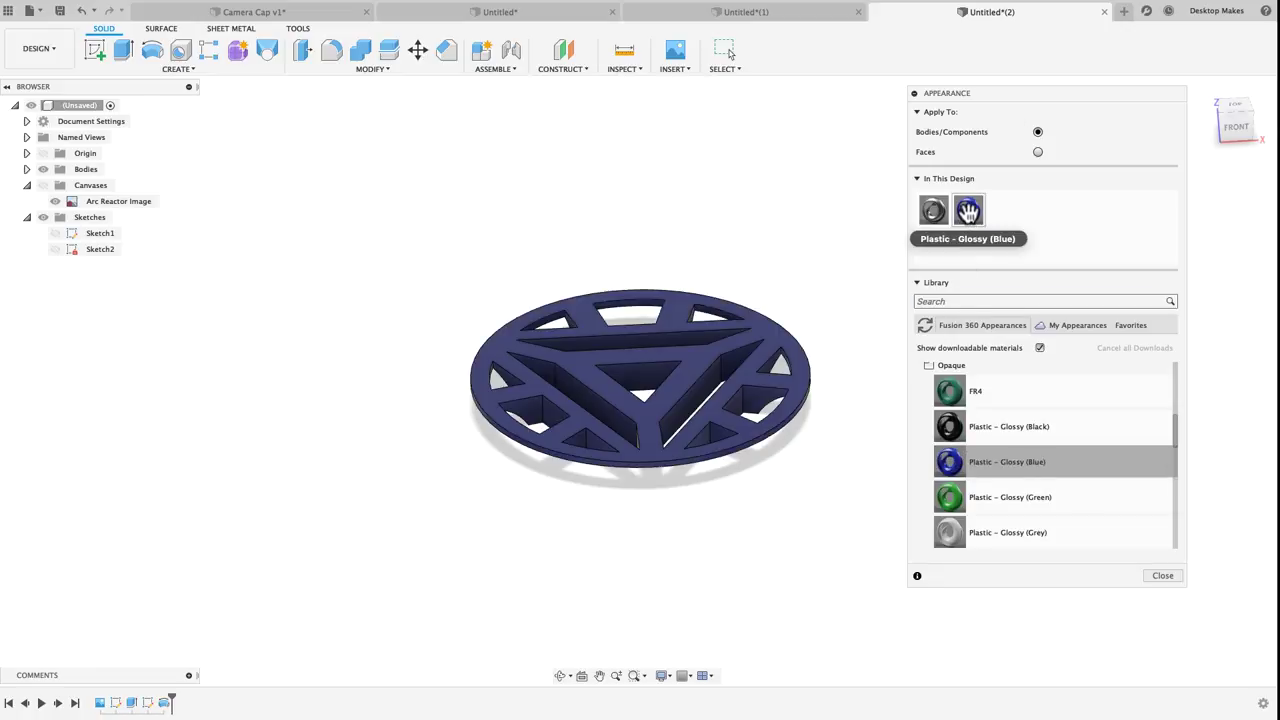
Recolour the glossy plastic to sky blue (90, 206, 231) and close the Appearance dialog
double_click(968, 210)
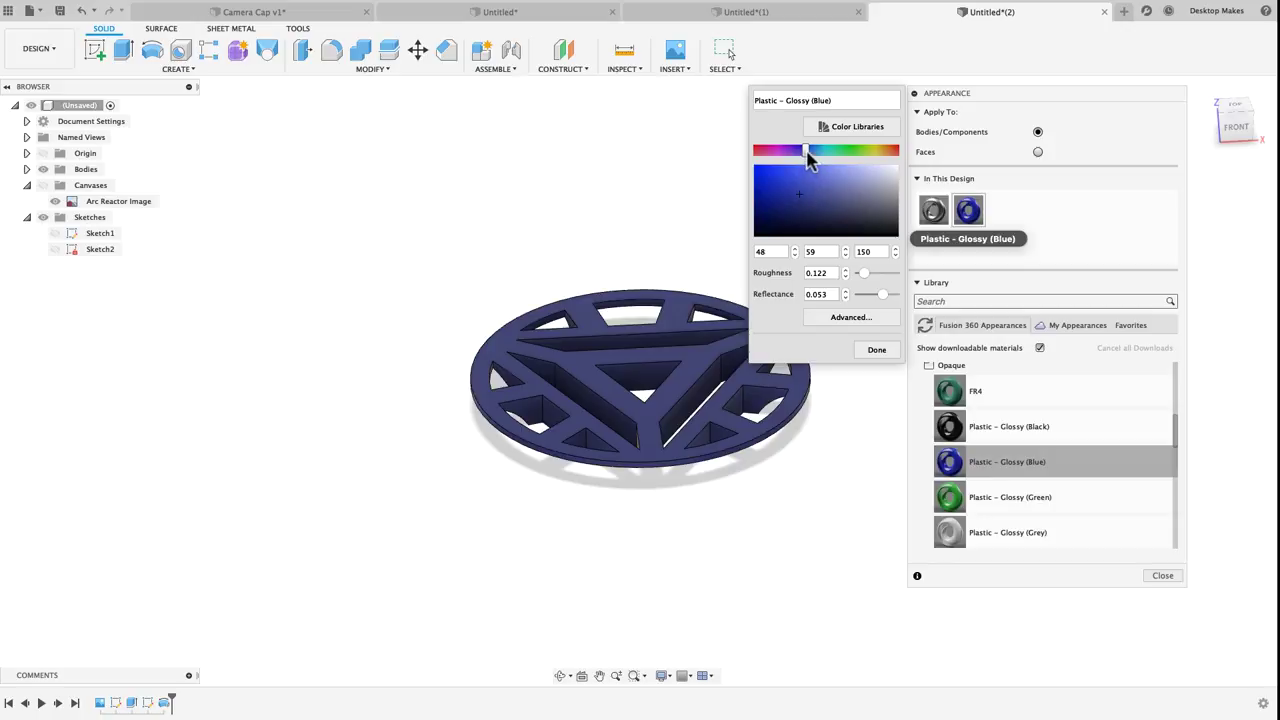
drag(807, 150, 822, 150)
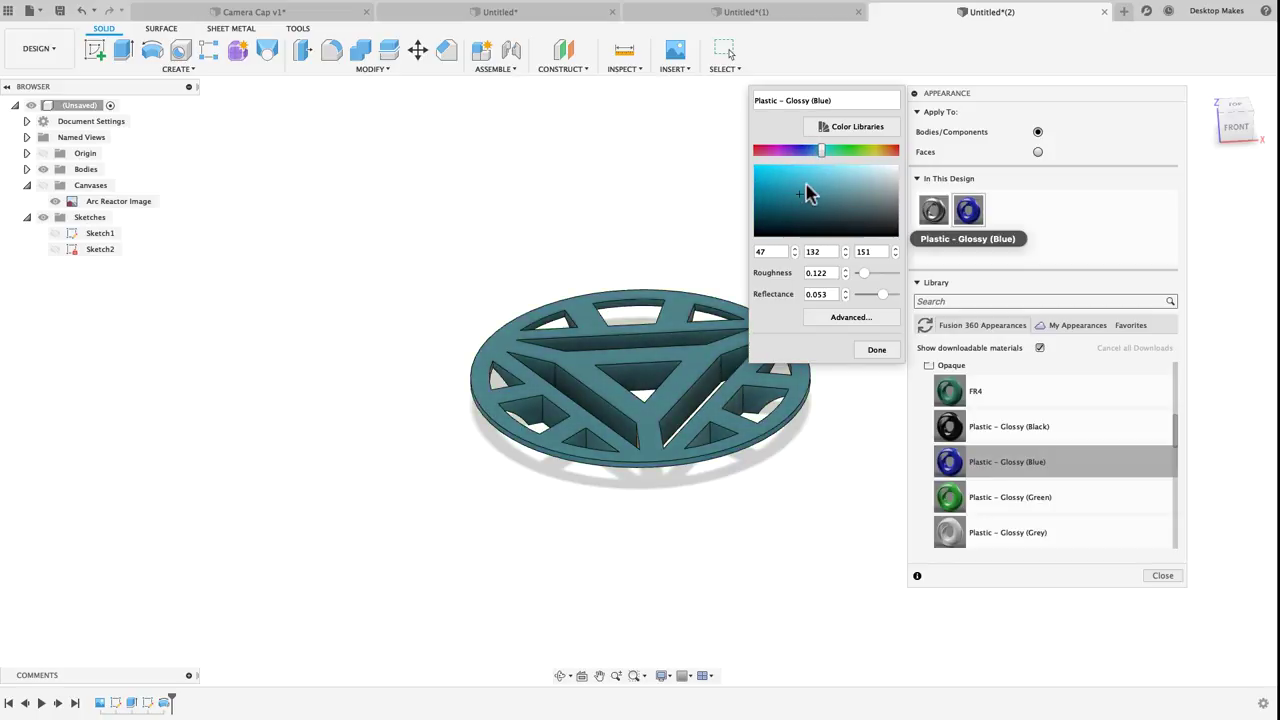
drag(806, 194, 806, 174)
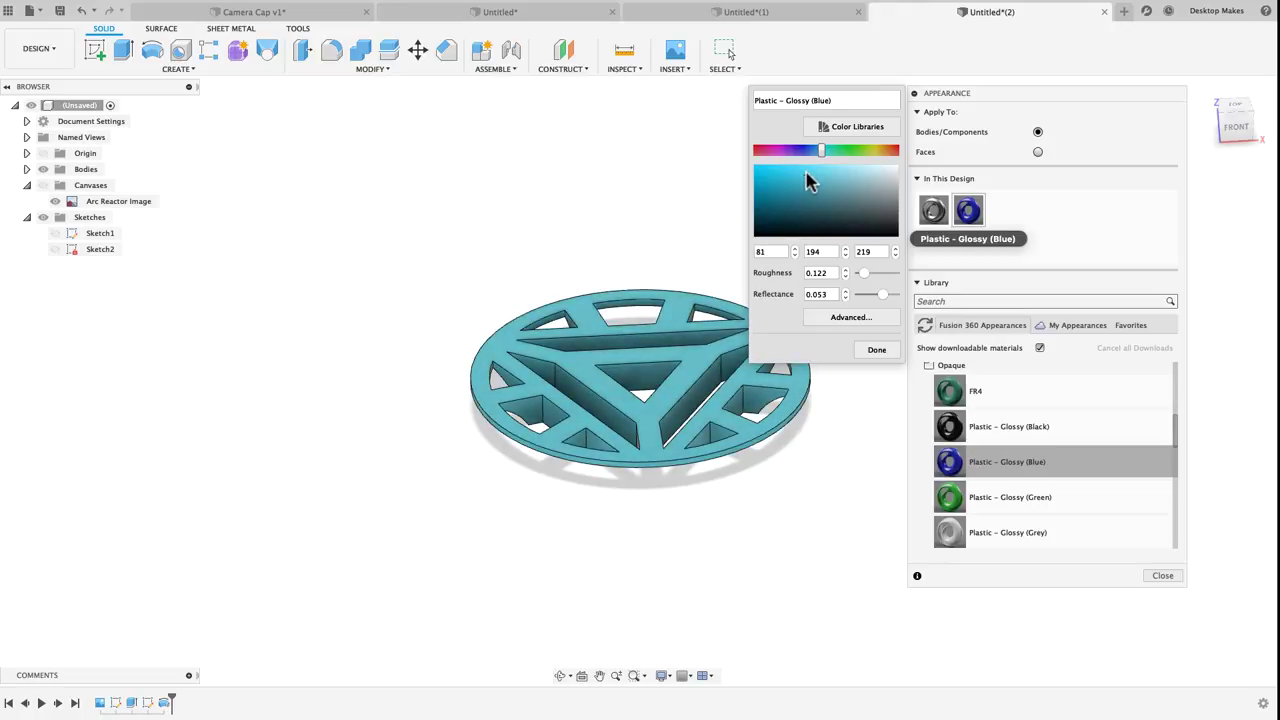
click(880, 350)
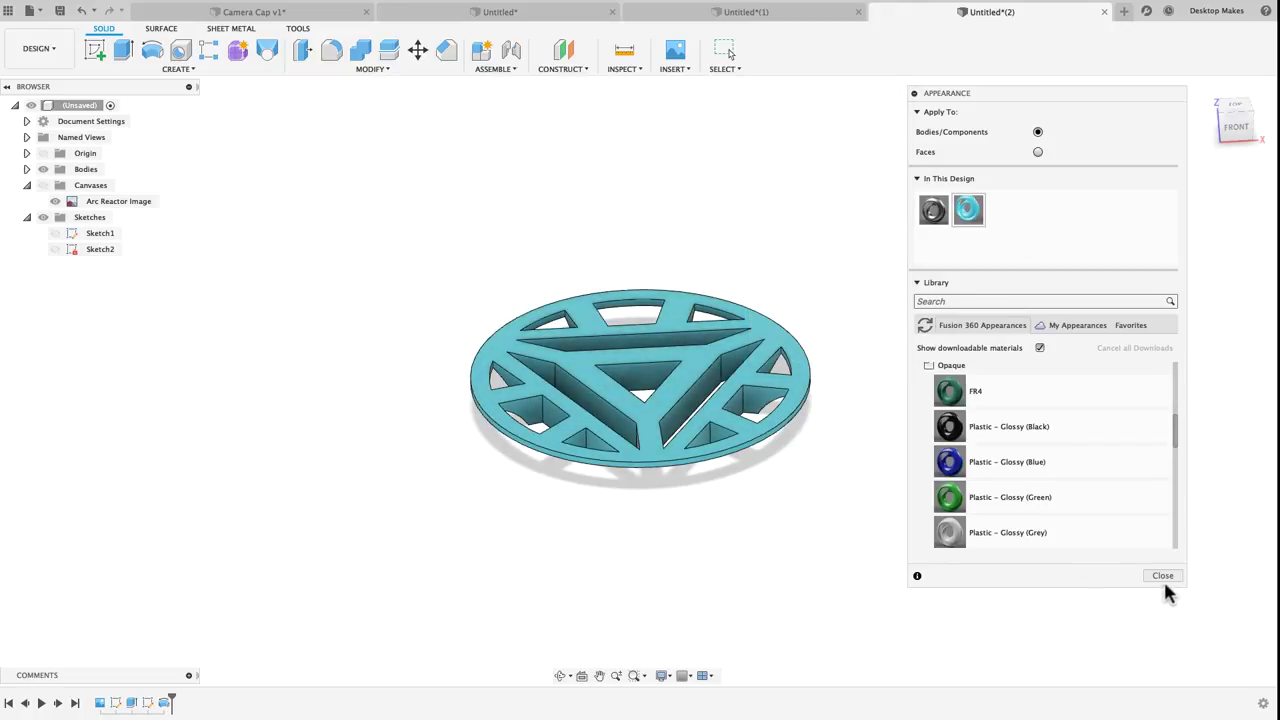
double_click(966, 209)
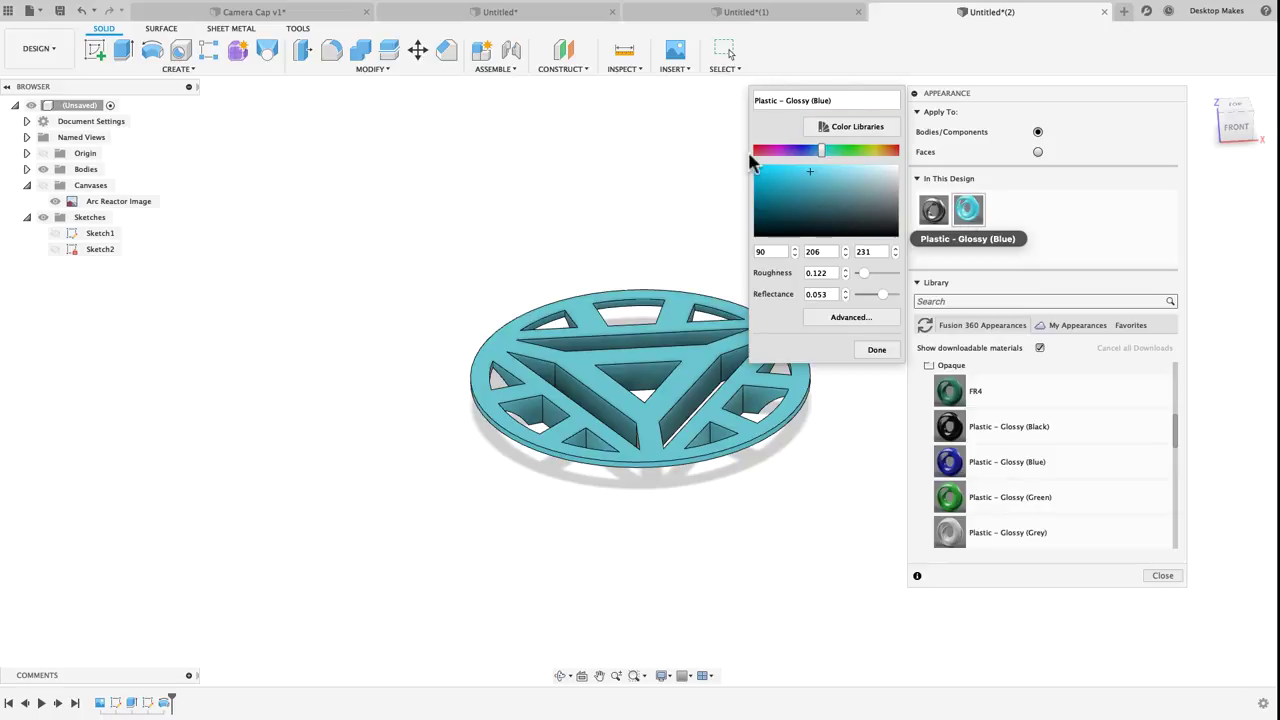
click(876, 349)
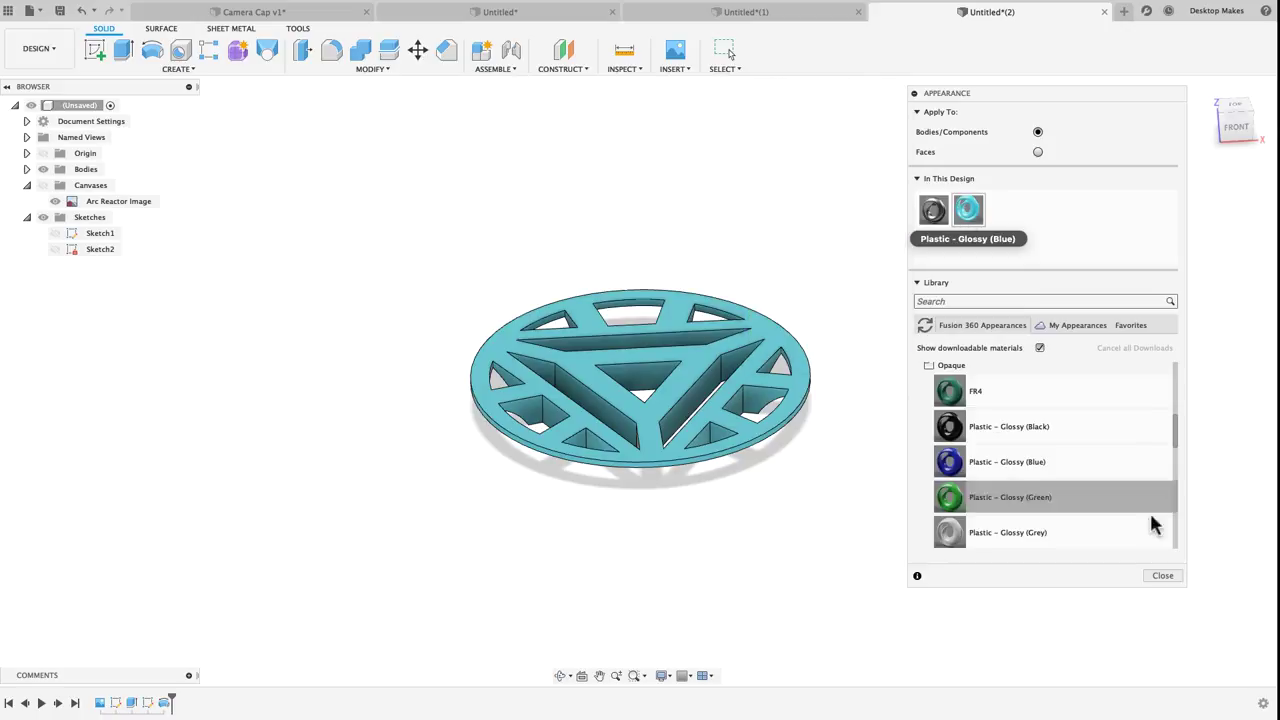
click(1162, 575)
shift+middle_drag(913, 518, 876, 488)
shift+middle_drag(832, 418, 862, 448)
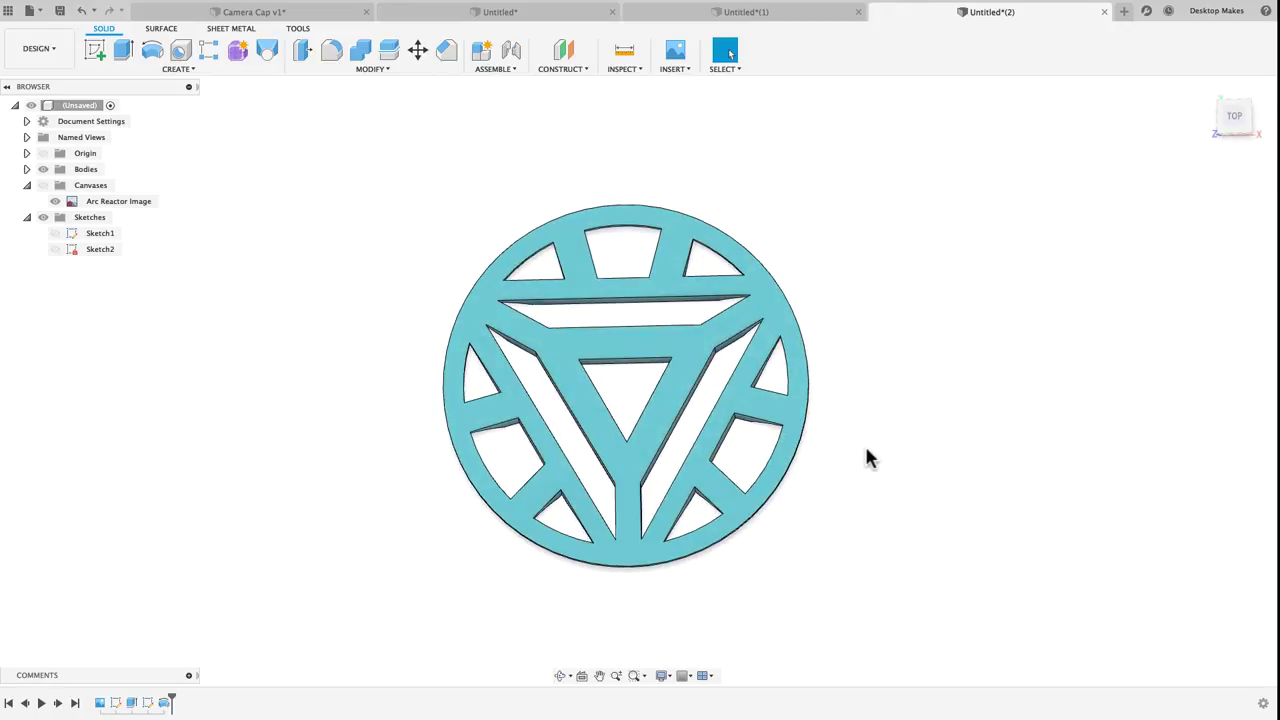